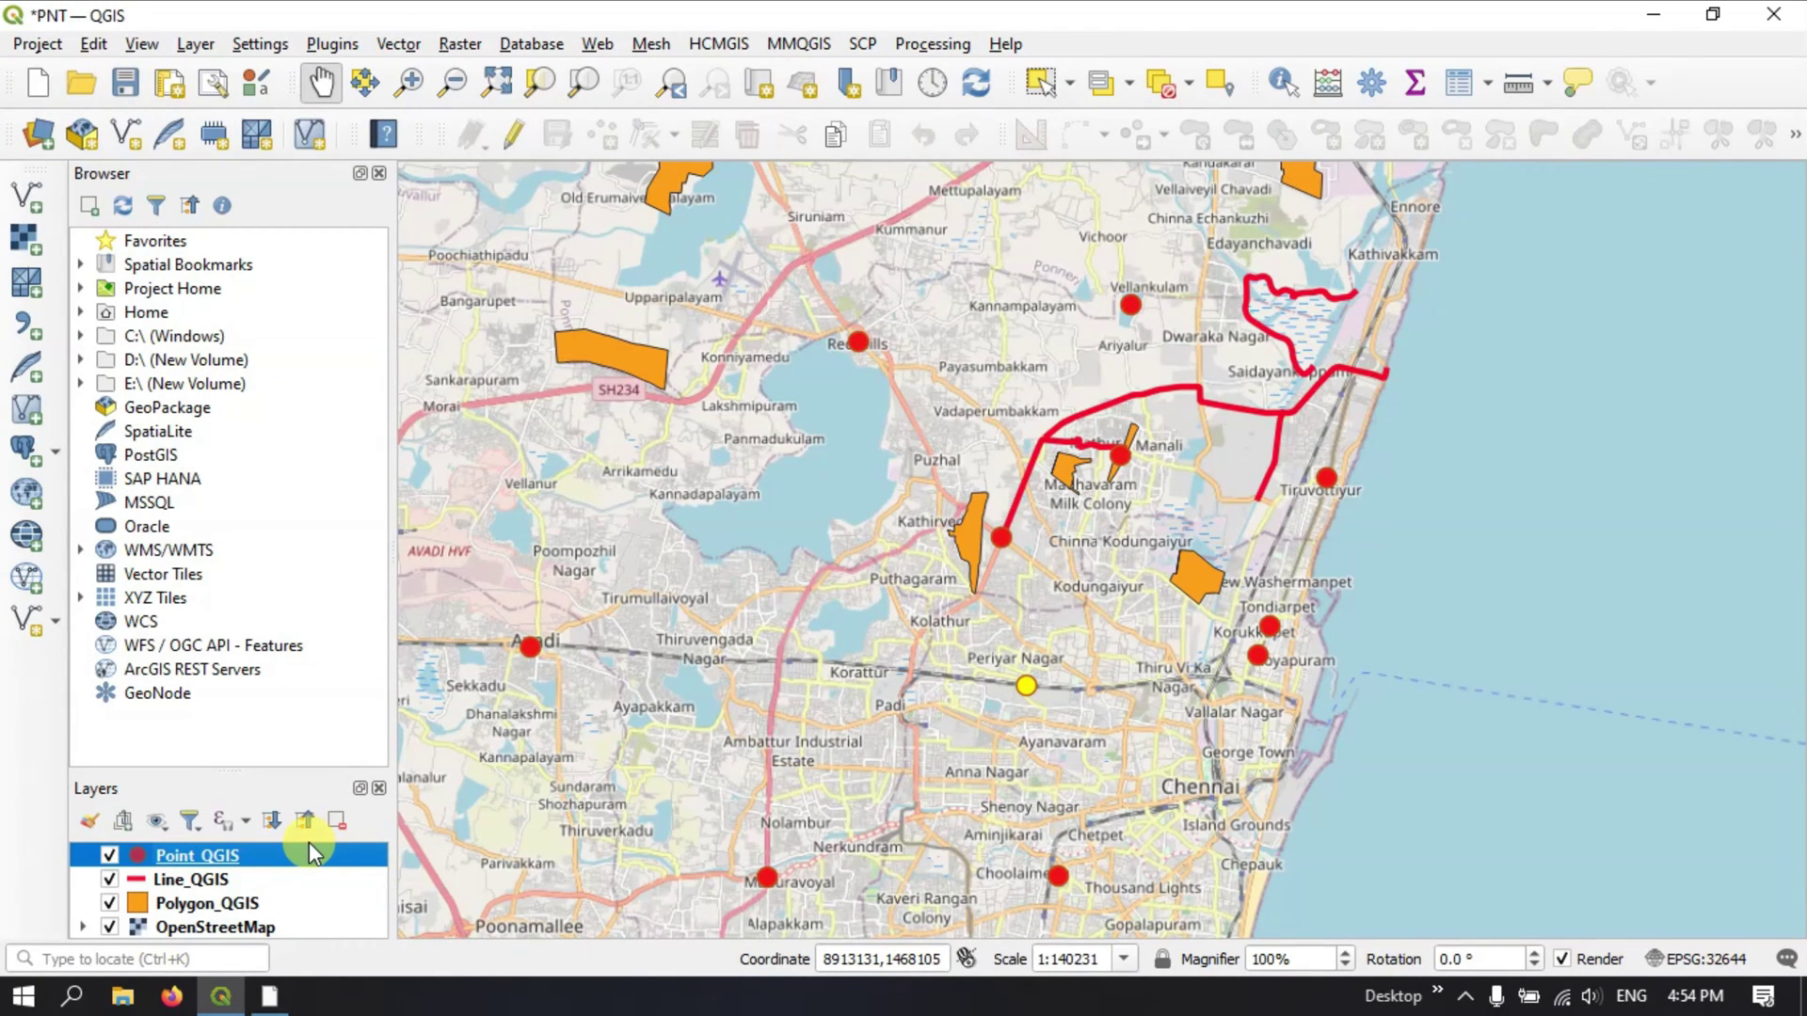
# Open the attribute table of the Point_QGIS layer and place it beside the map's point features
pyautogui.scroll(-1, 748, 595)
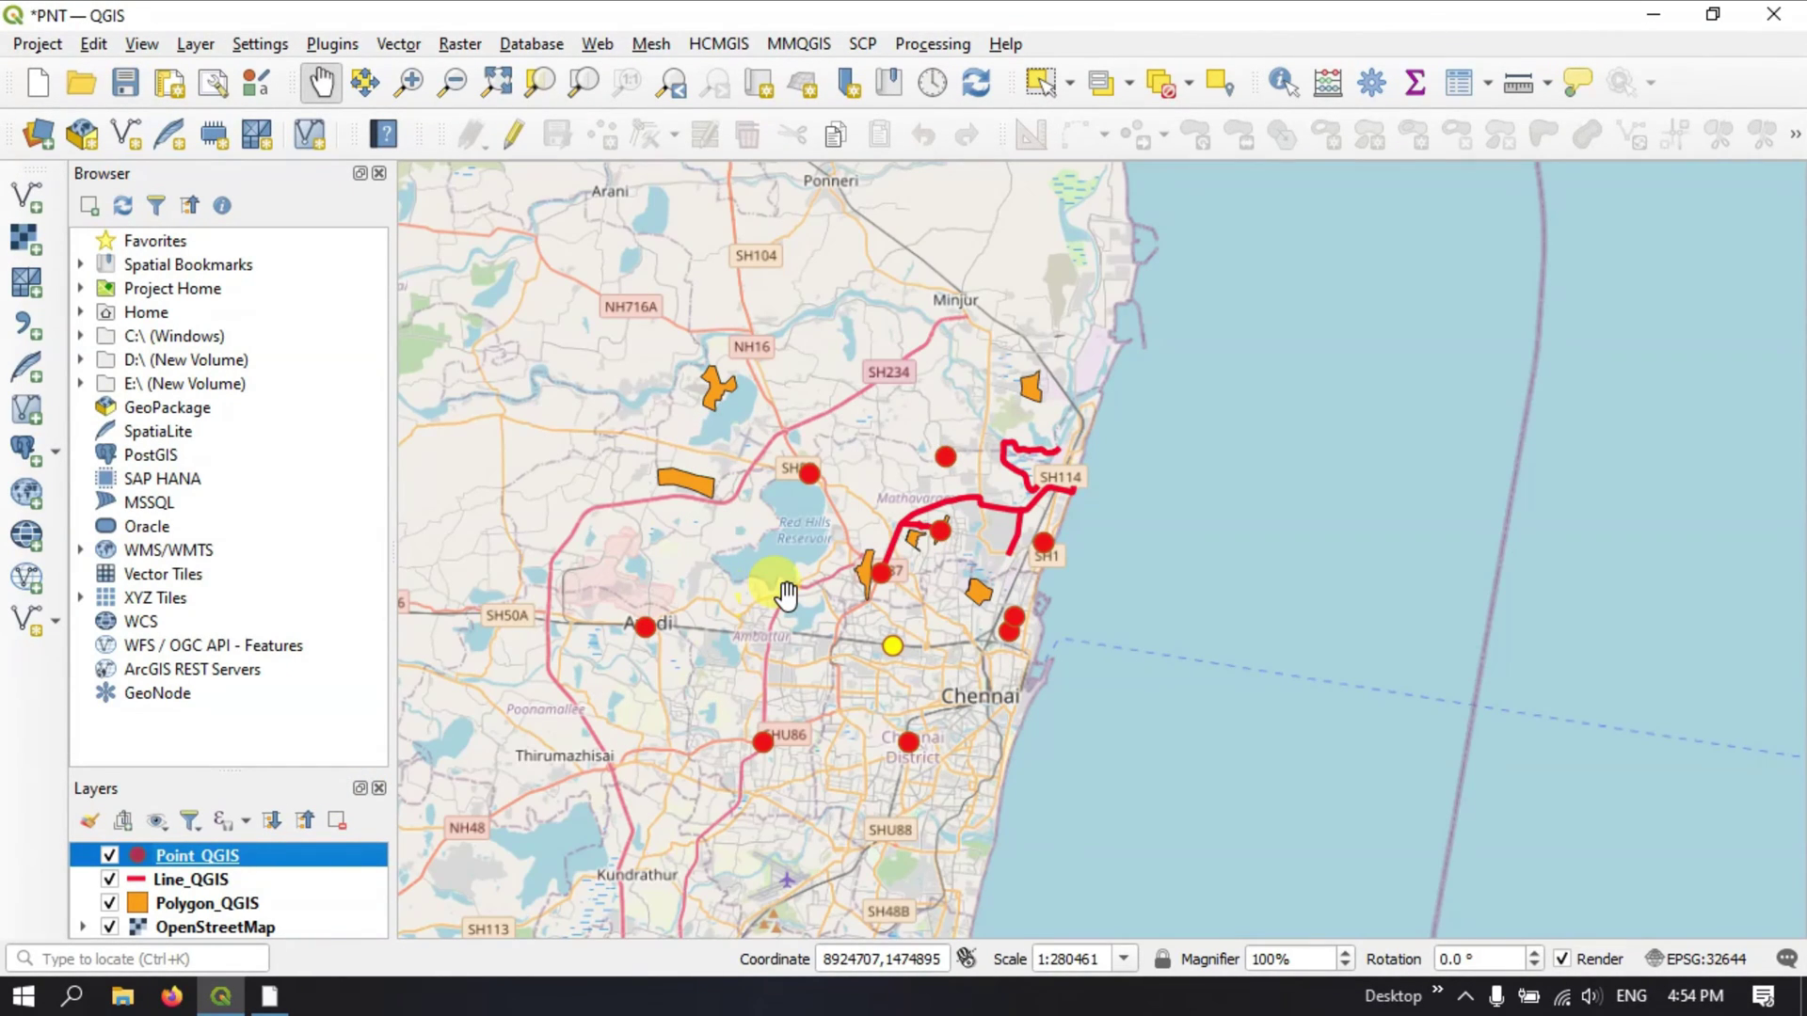
pyautogui.scroll(1, 786, 595)
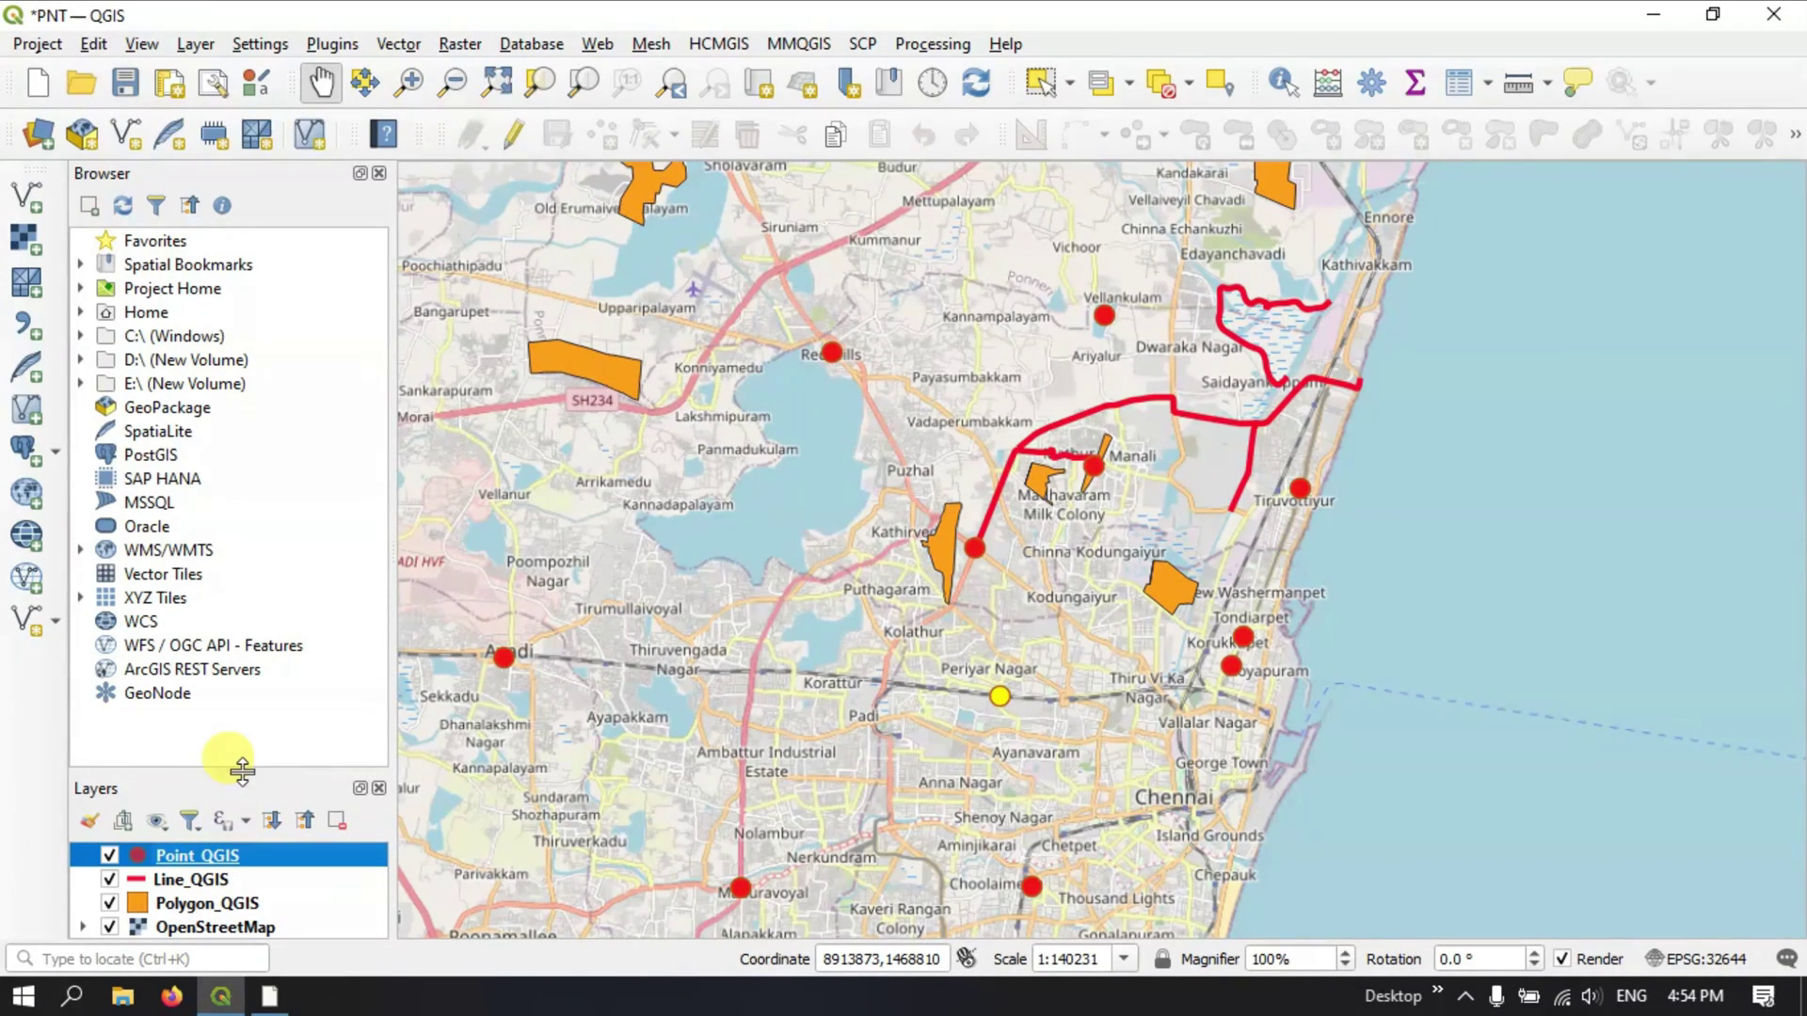
pyautogui.moveTo(240, 778); pyautogui.dragTo(250, 702)
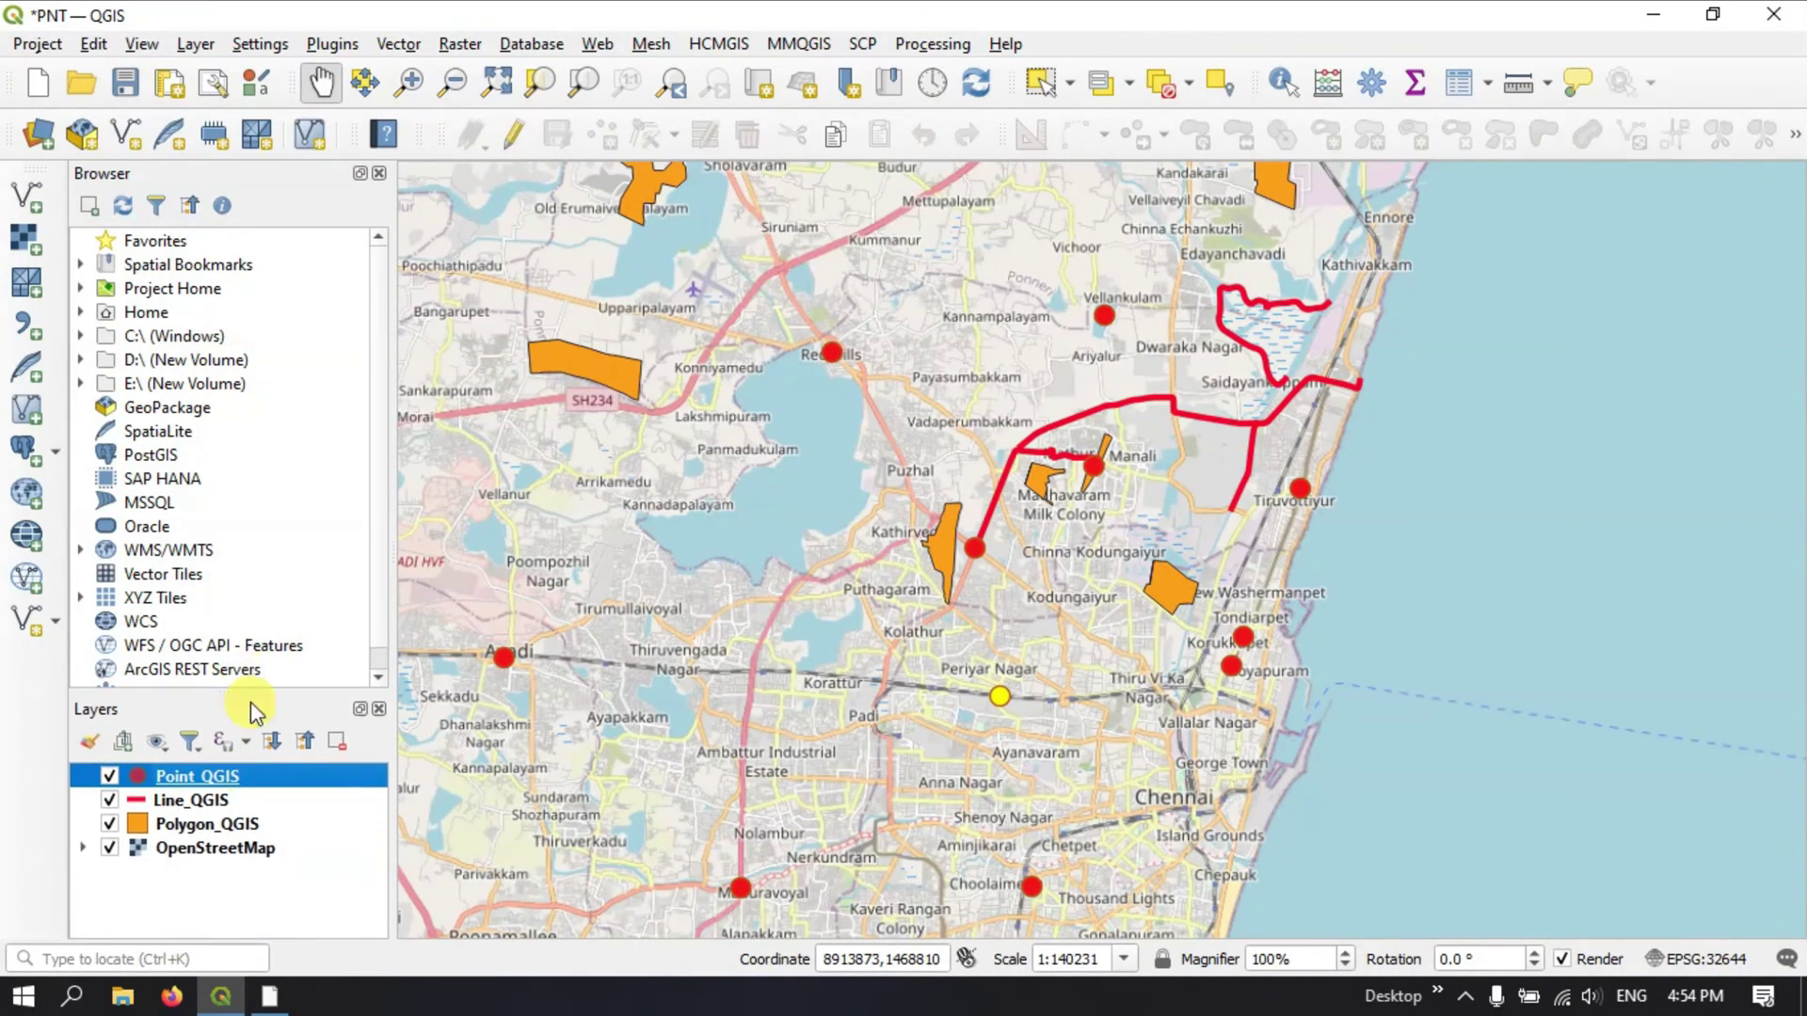
pyautogui.rightClick(243, 785)
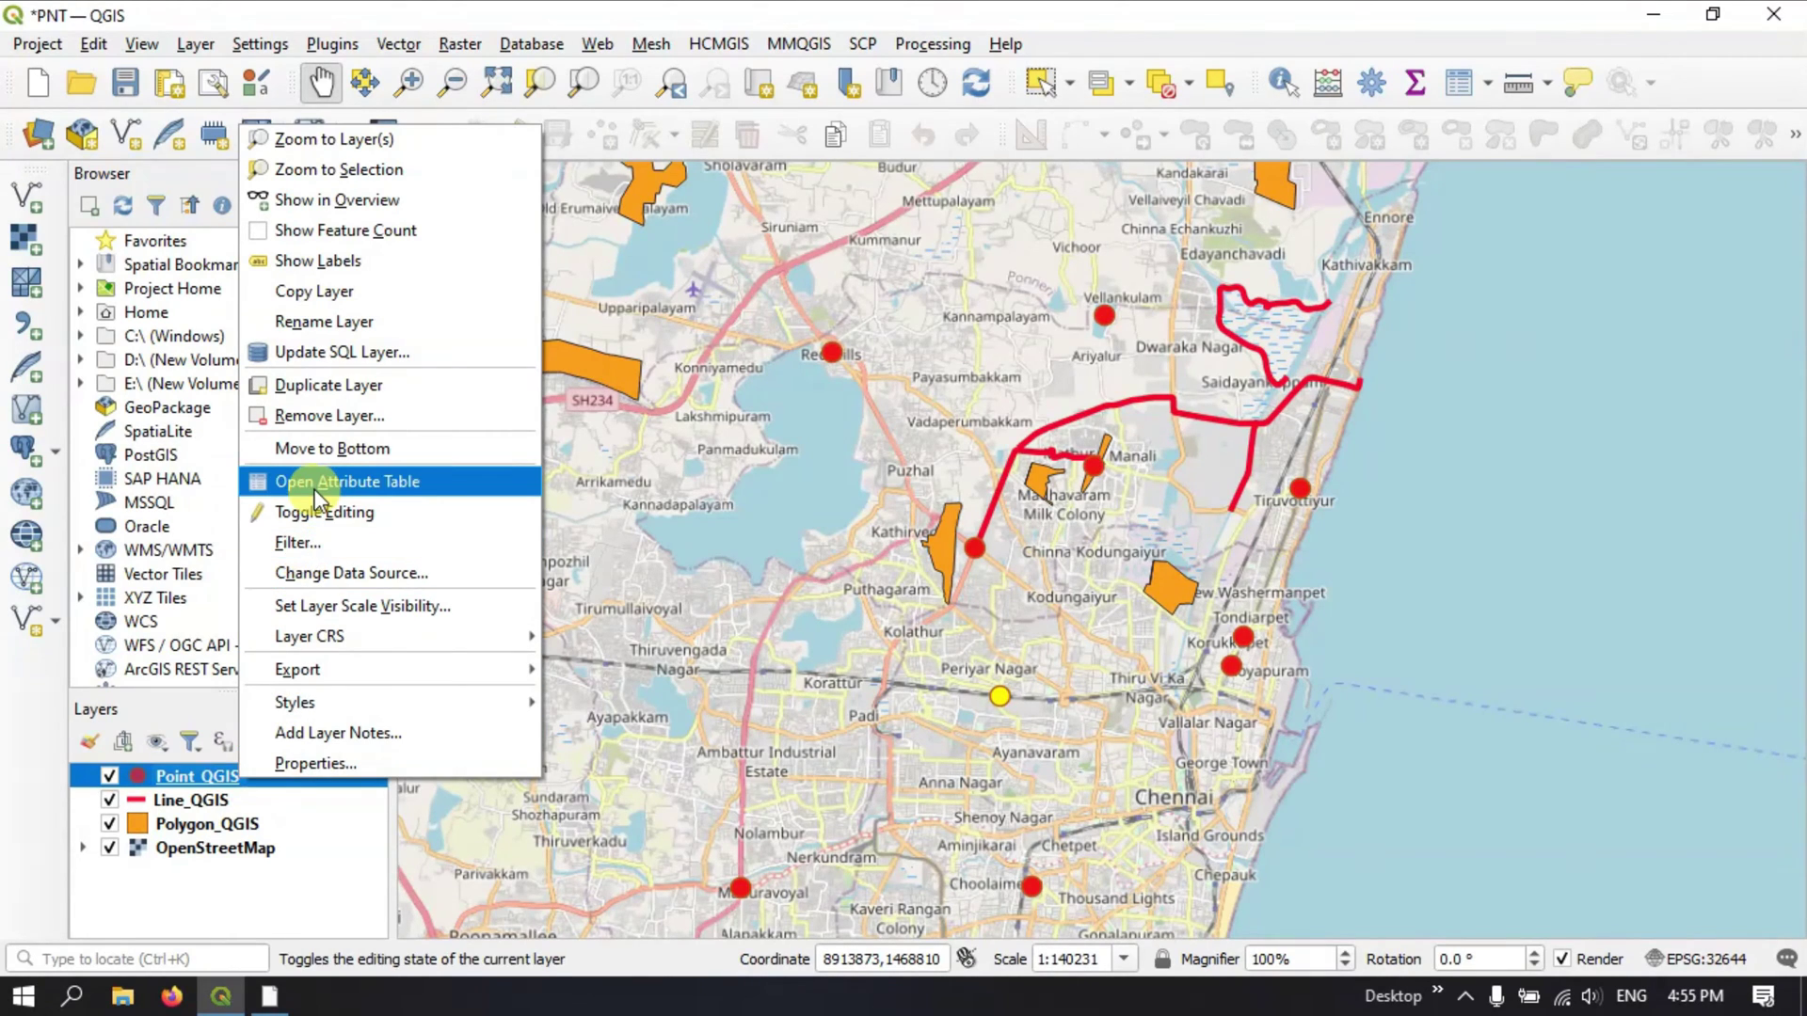
pyautogui.click(414, 481)
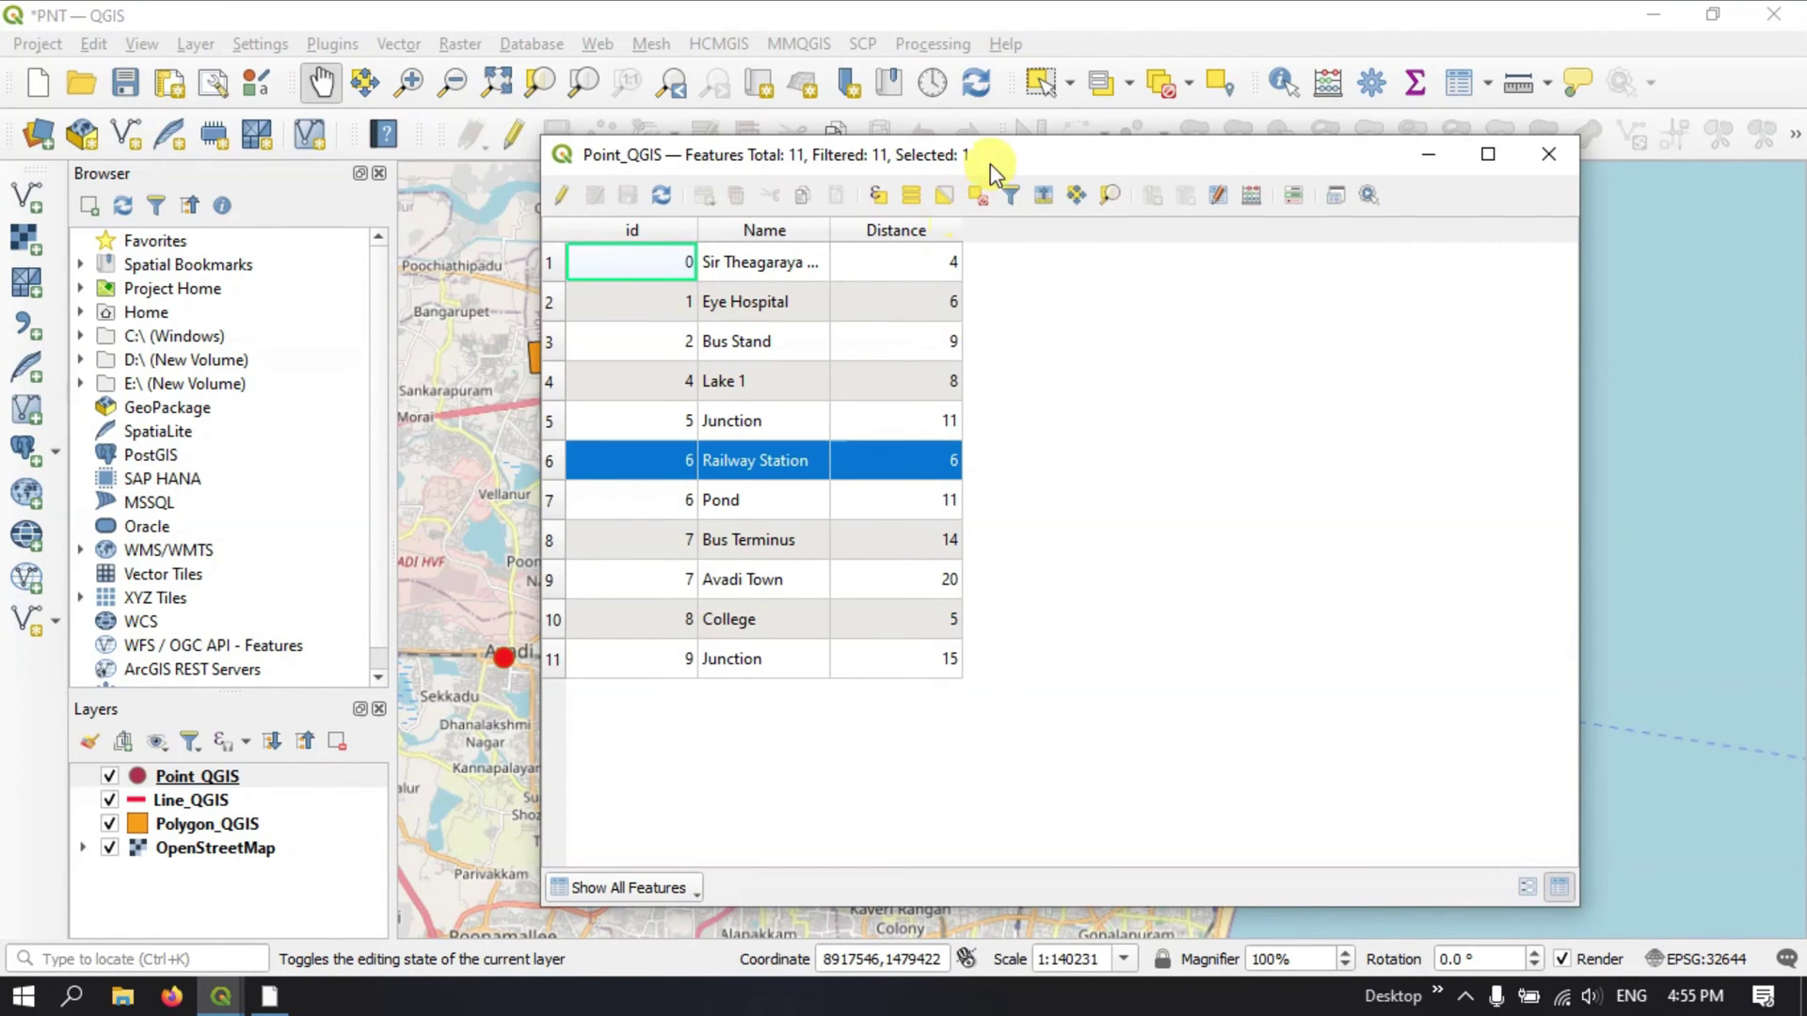
pyautogui.moveTo(1047, 167); pyautogui.dragTo(1519, 160)
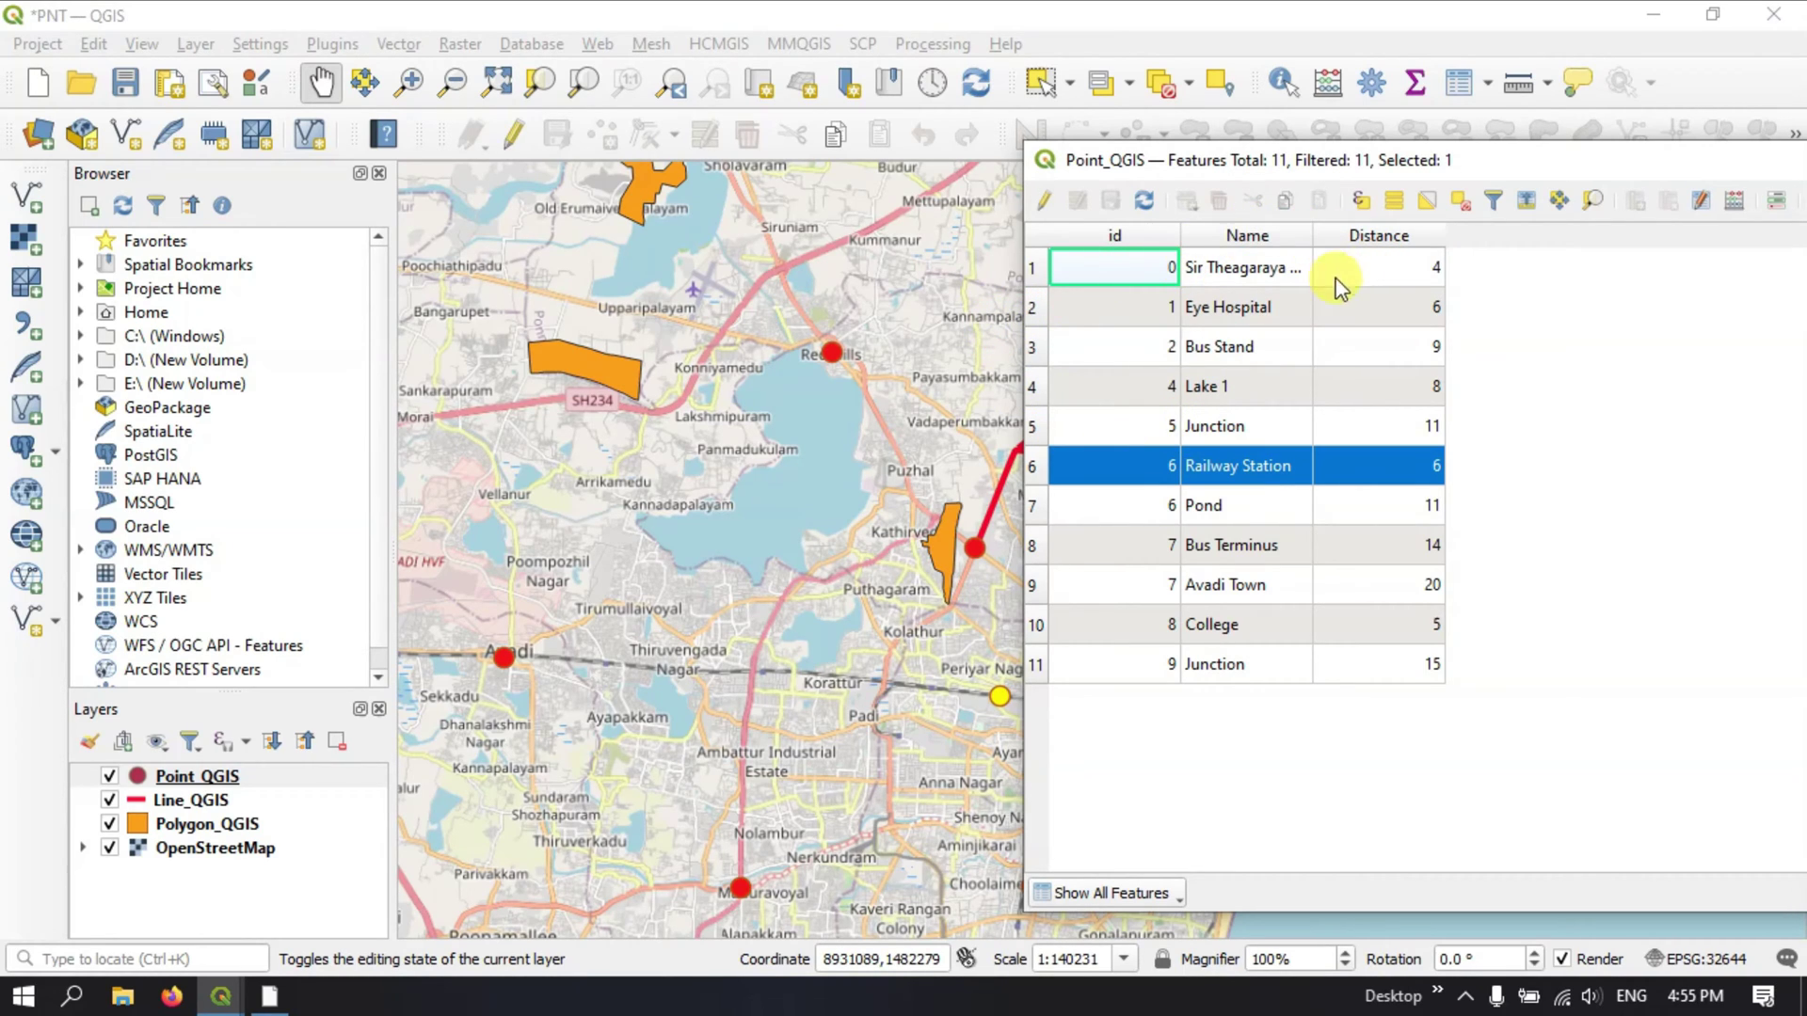
# Select the Sir Theagaraya College record in the table and locate its highlighted point on the map
pyautogui.click(1035, 270)
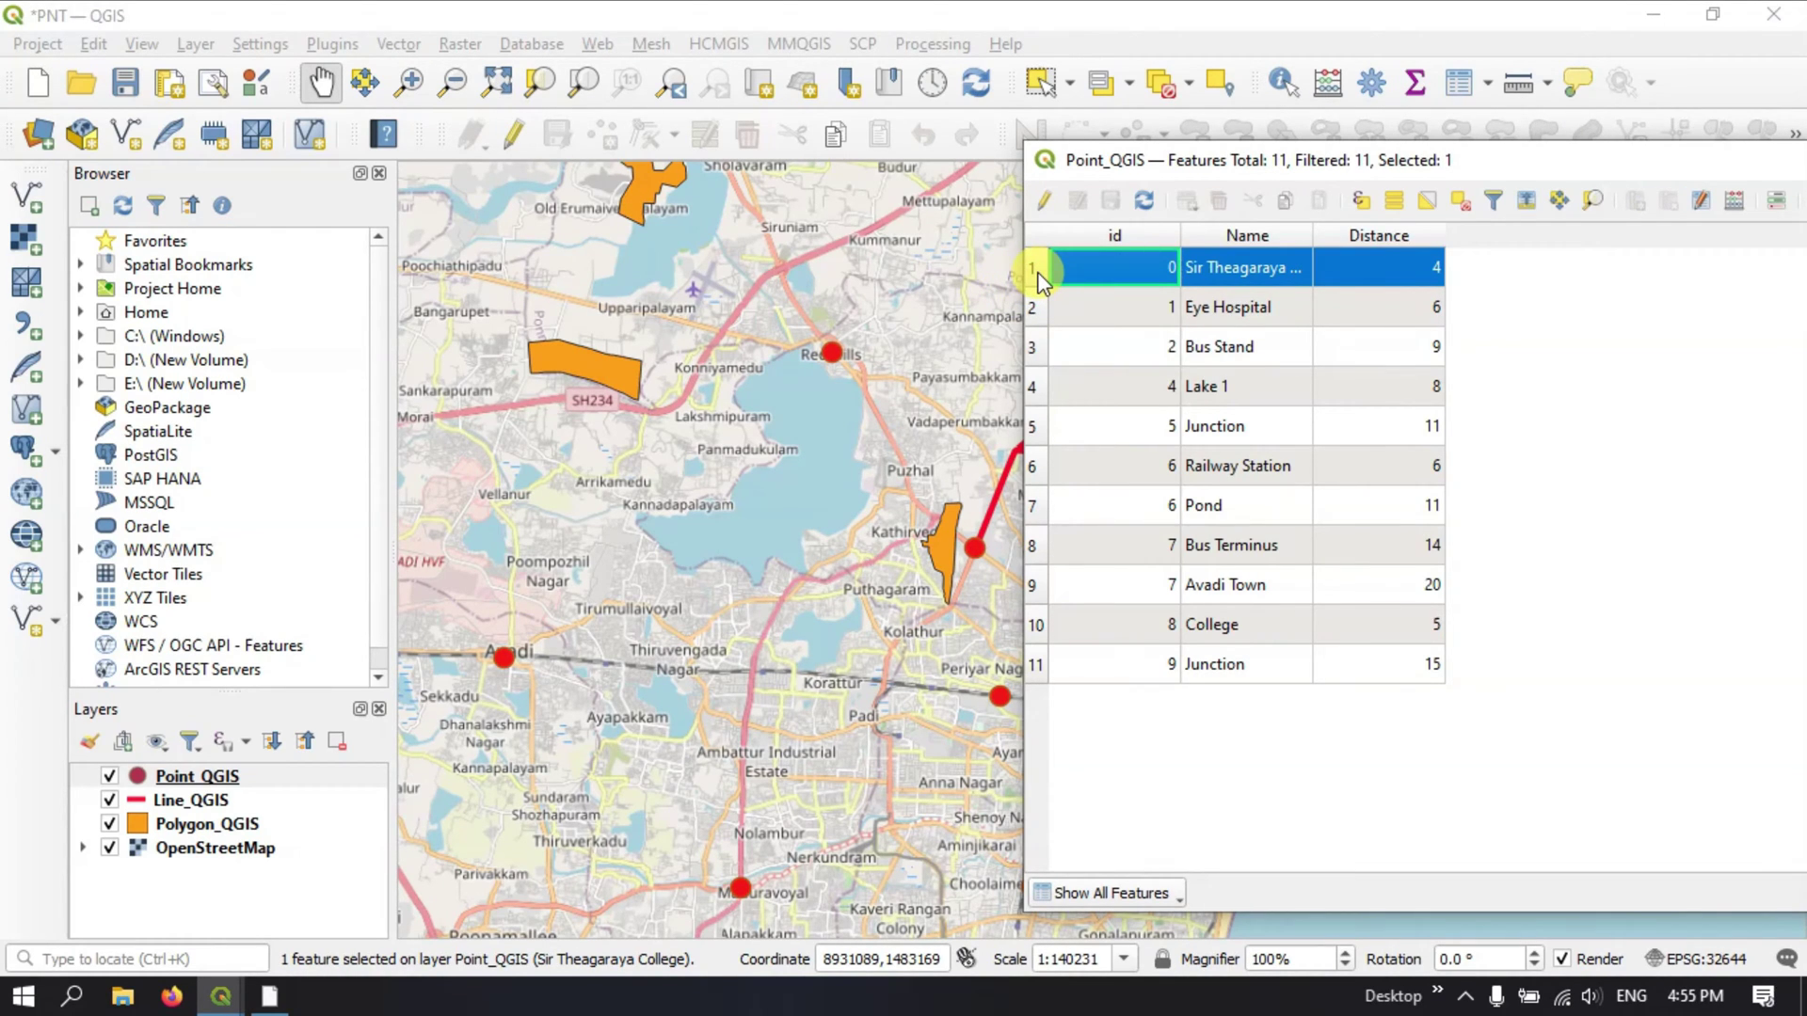
pyautogui.moveTo(1468, 156); pyautogui.dragTo(1553, 331)
pyautogui.scroll(-1, 725, 436)
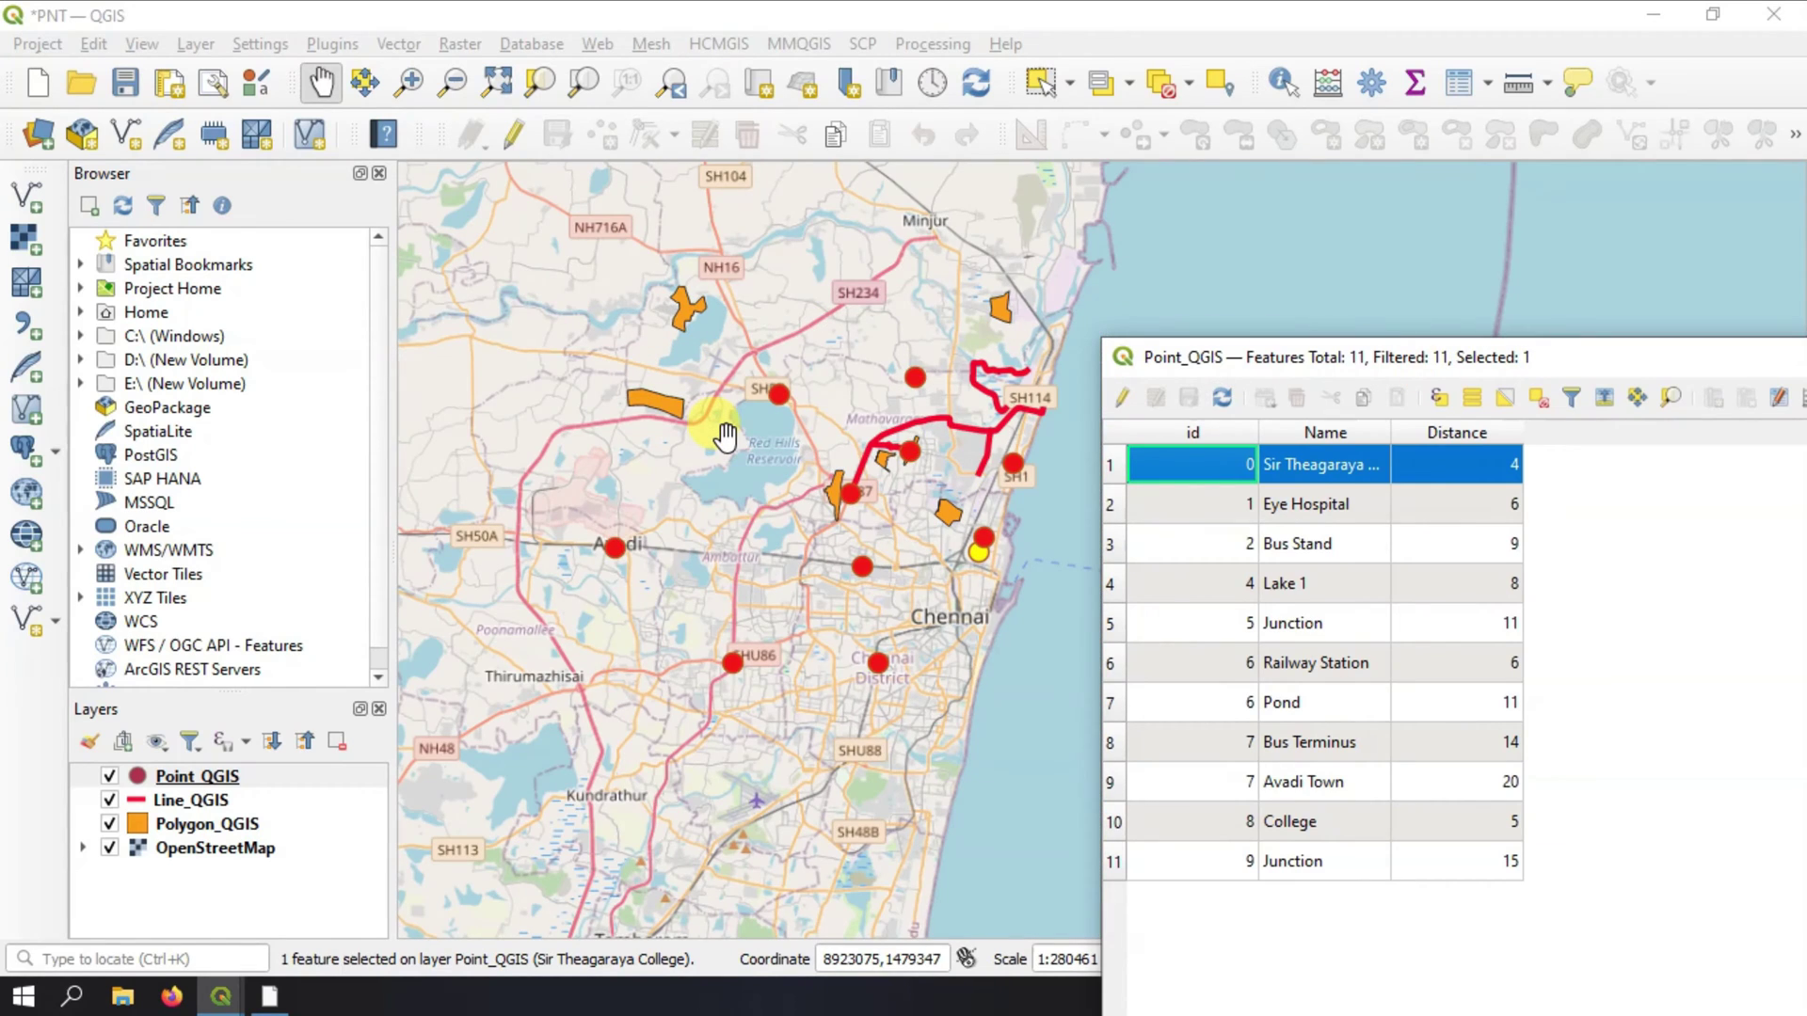
pyautogui.scroll(1, 1018, 559)
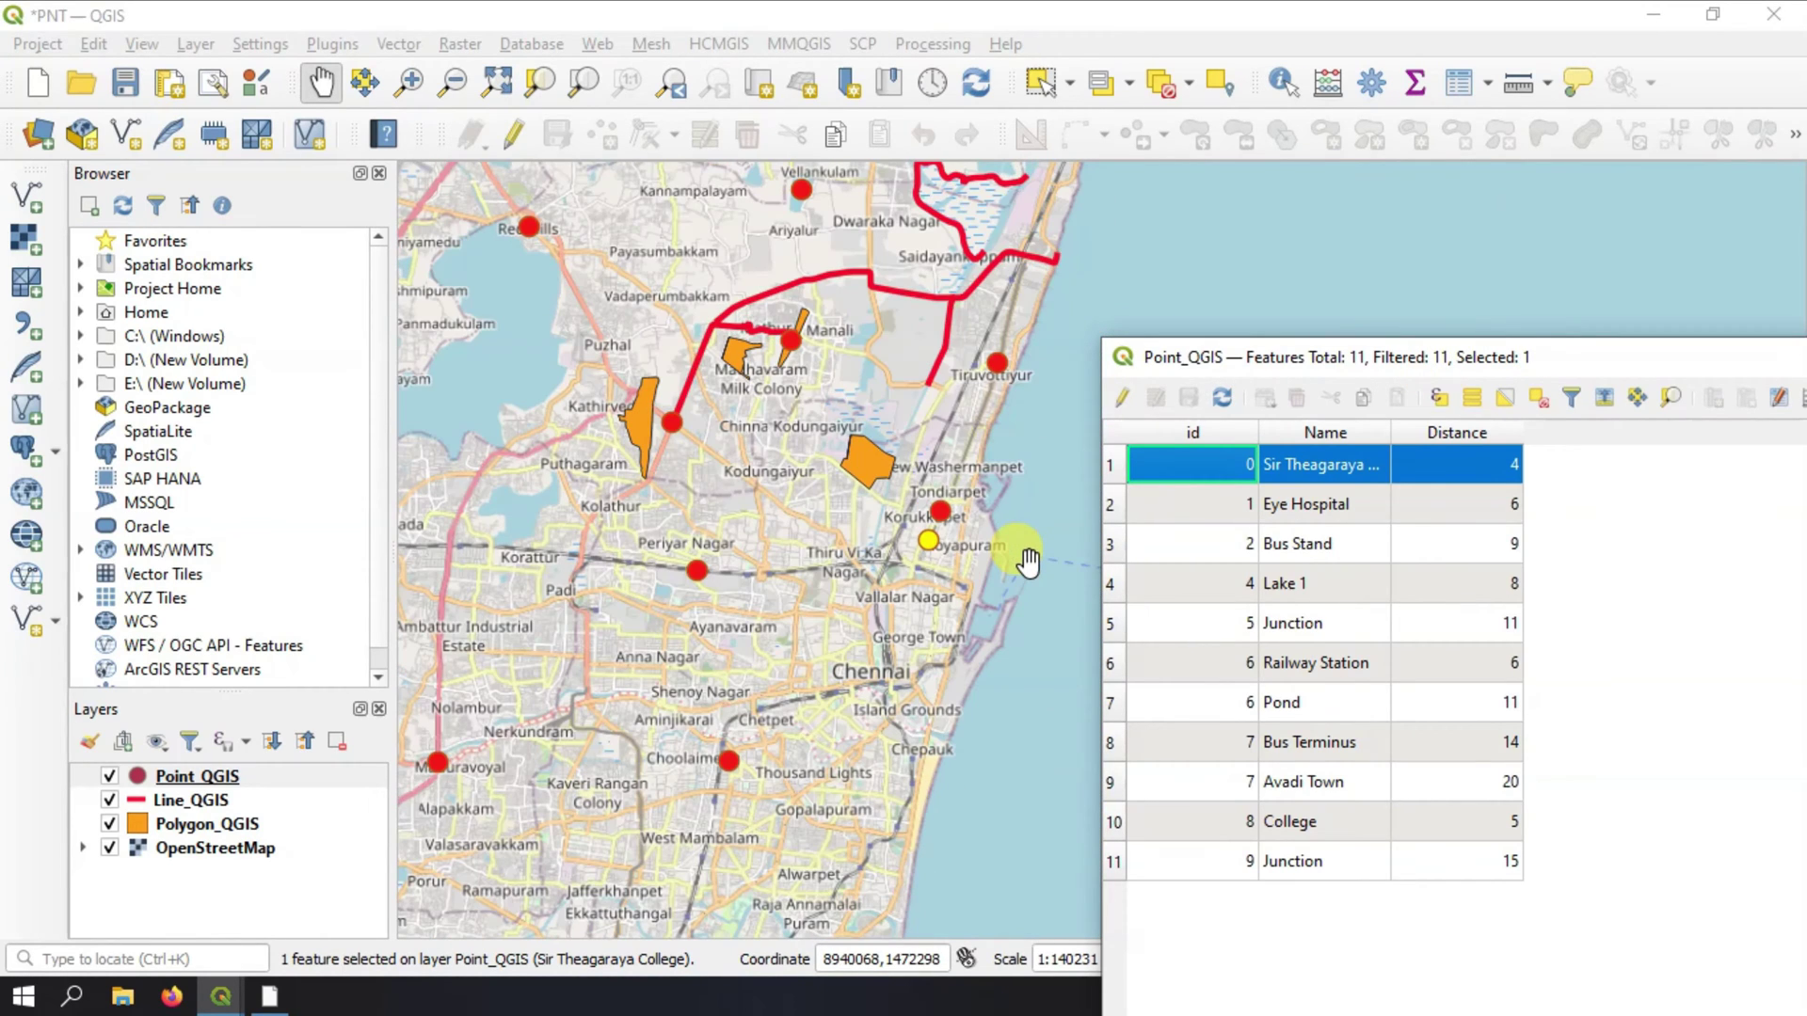
pyautogui.scroll(1, 927, 529)
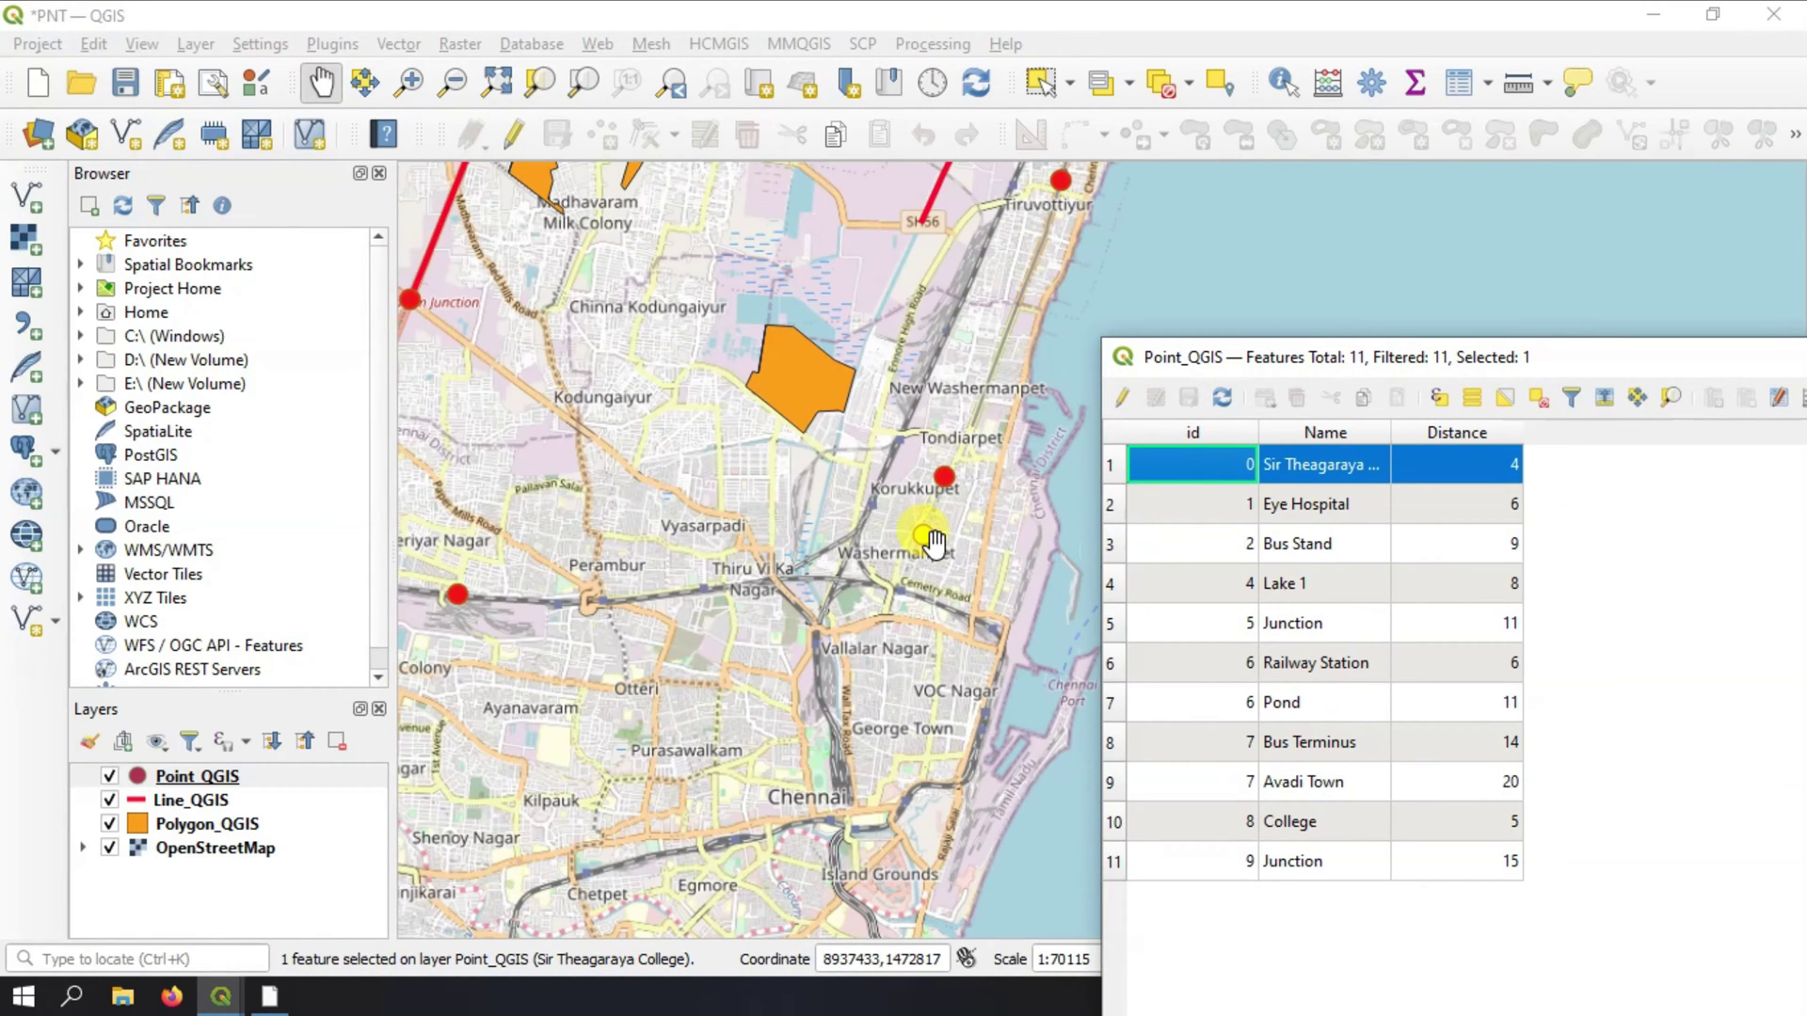
# Highlight the Eye Hospital, Bus Stand, Lake 1 and Junction (id 5) records one by one, ending on Eye Hospital, to compare their map locations
pyautogui.click(1109, 506)
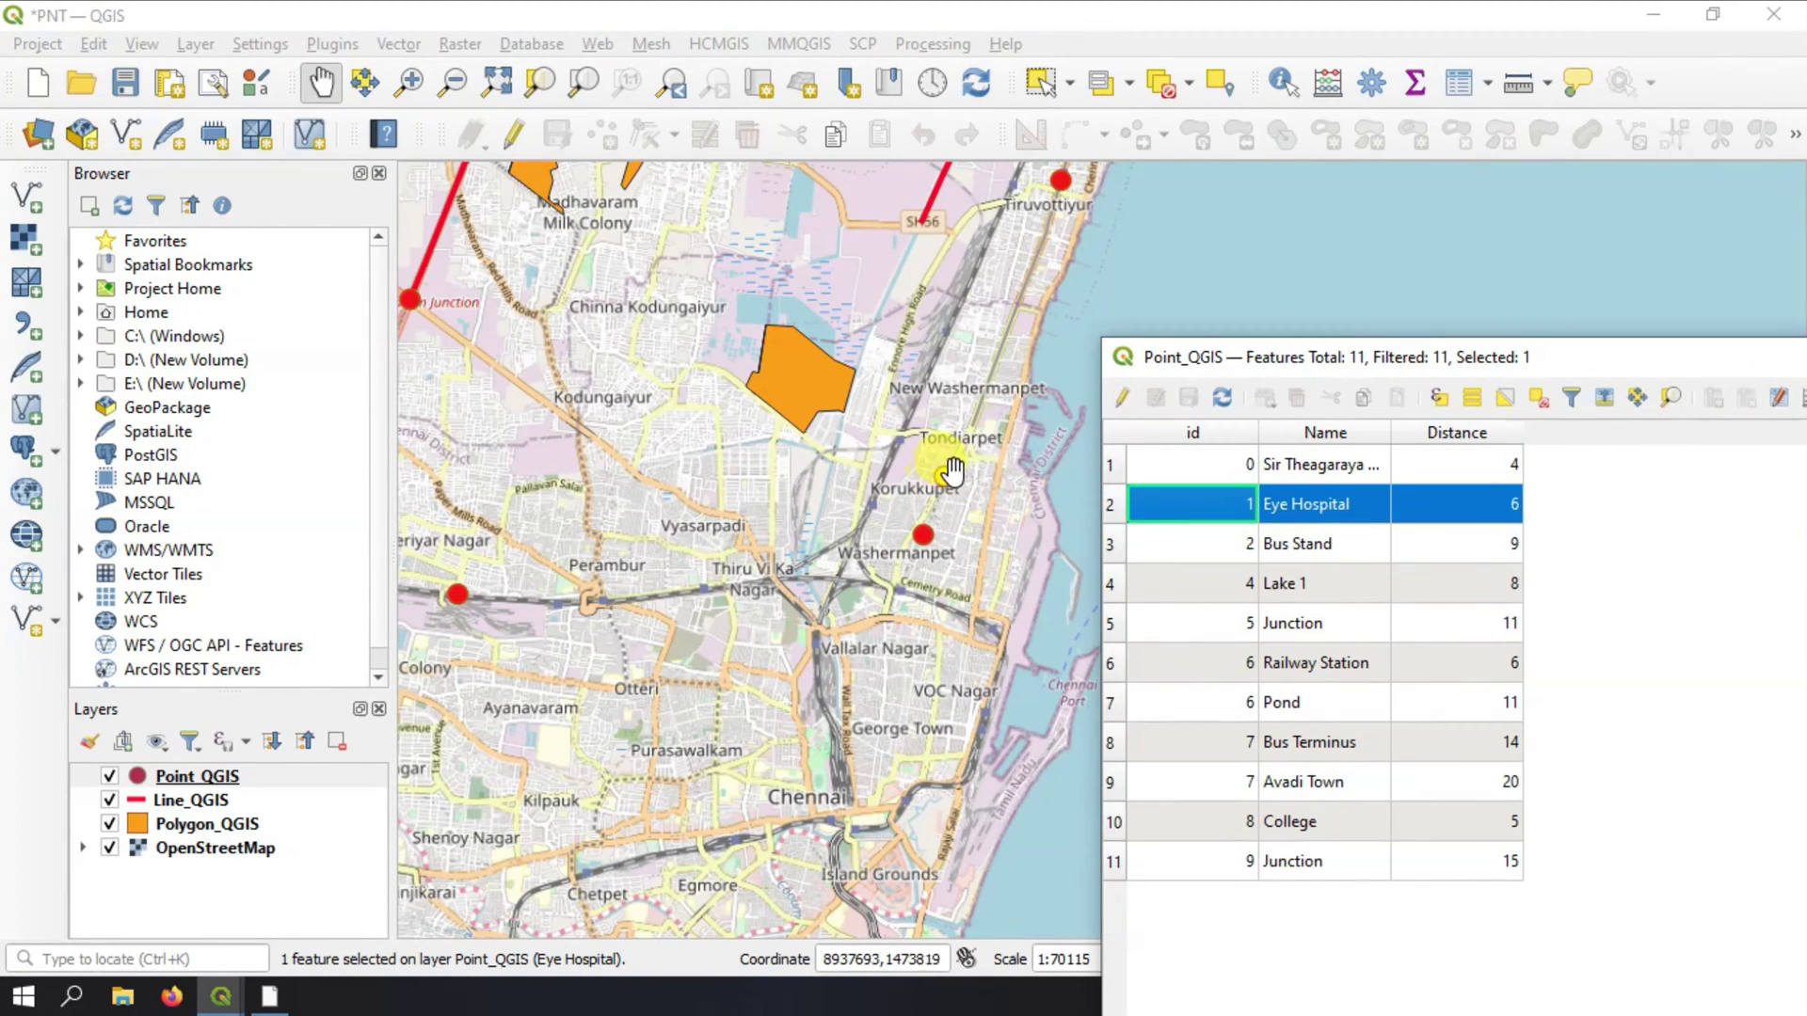
pyautogui.click(1112, 544)
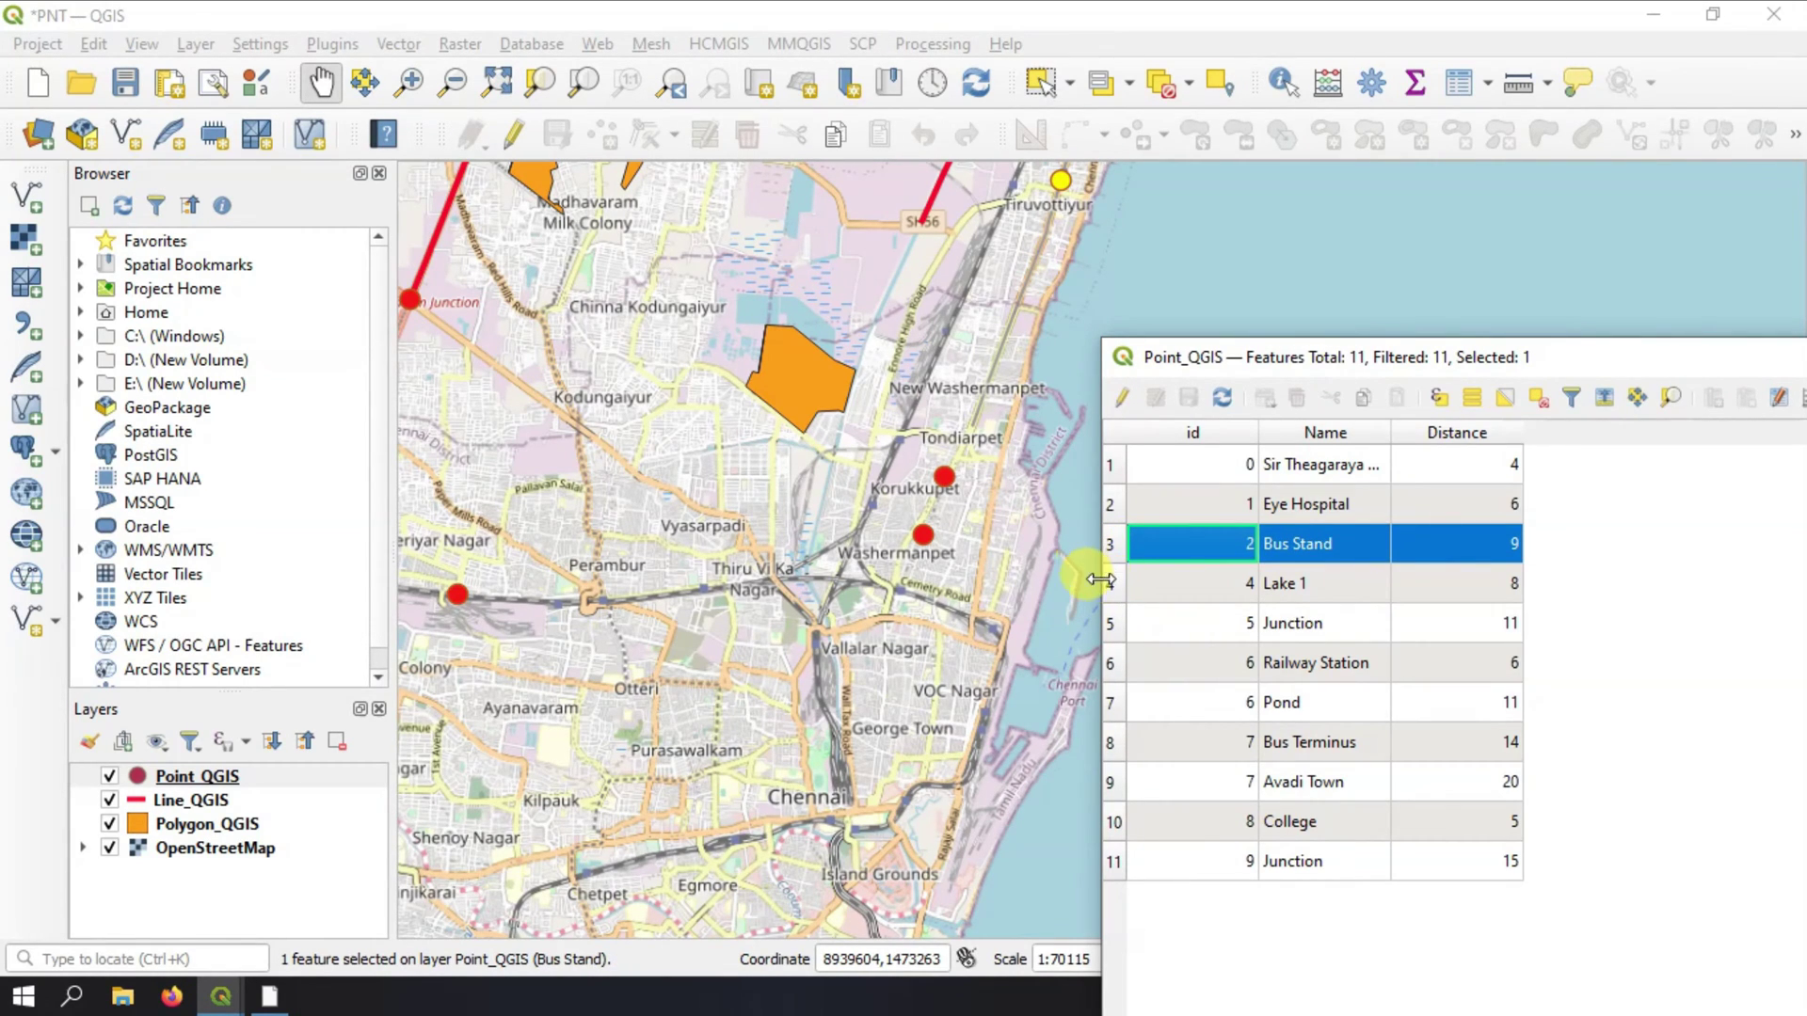
pyautogui.click(1111, 585)
pyautogui.click(1111, 625)
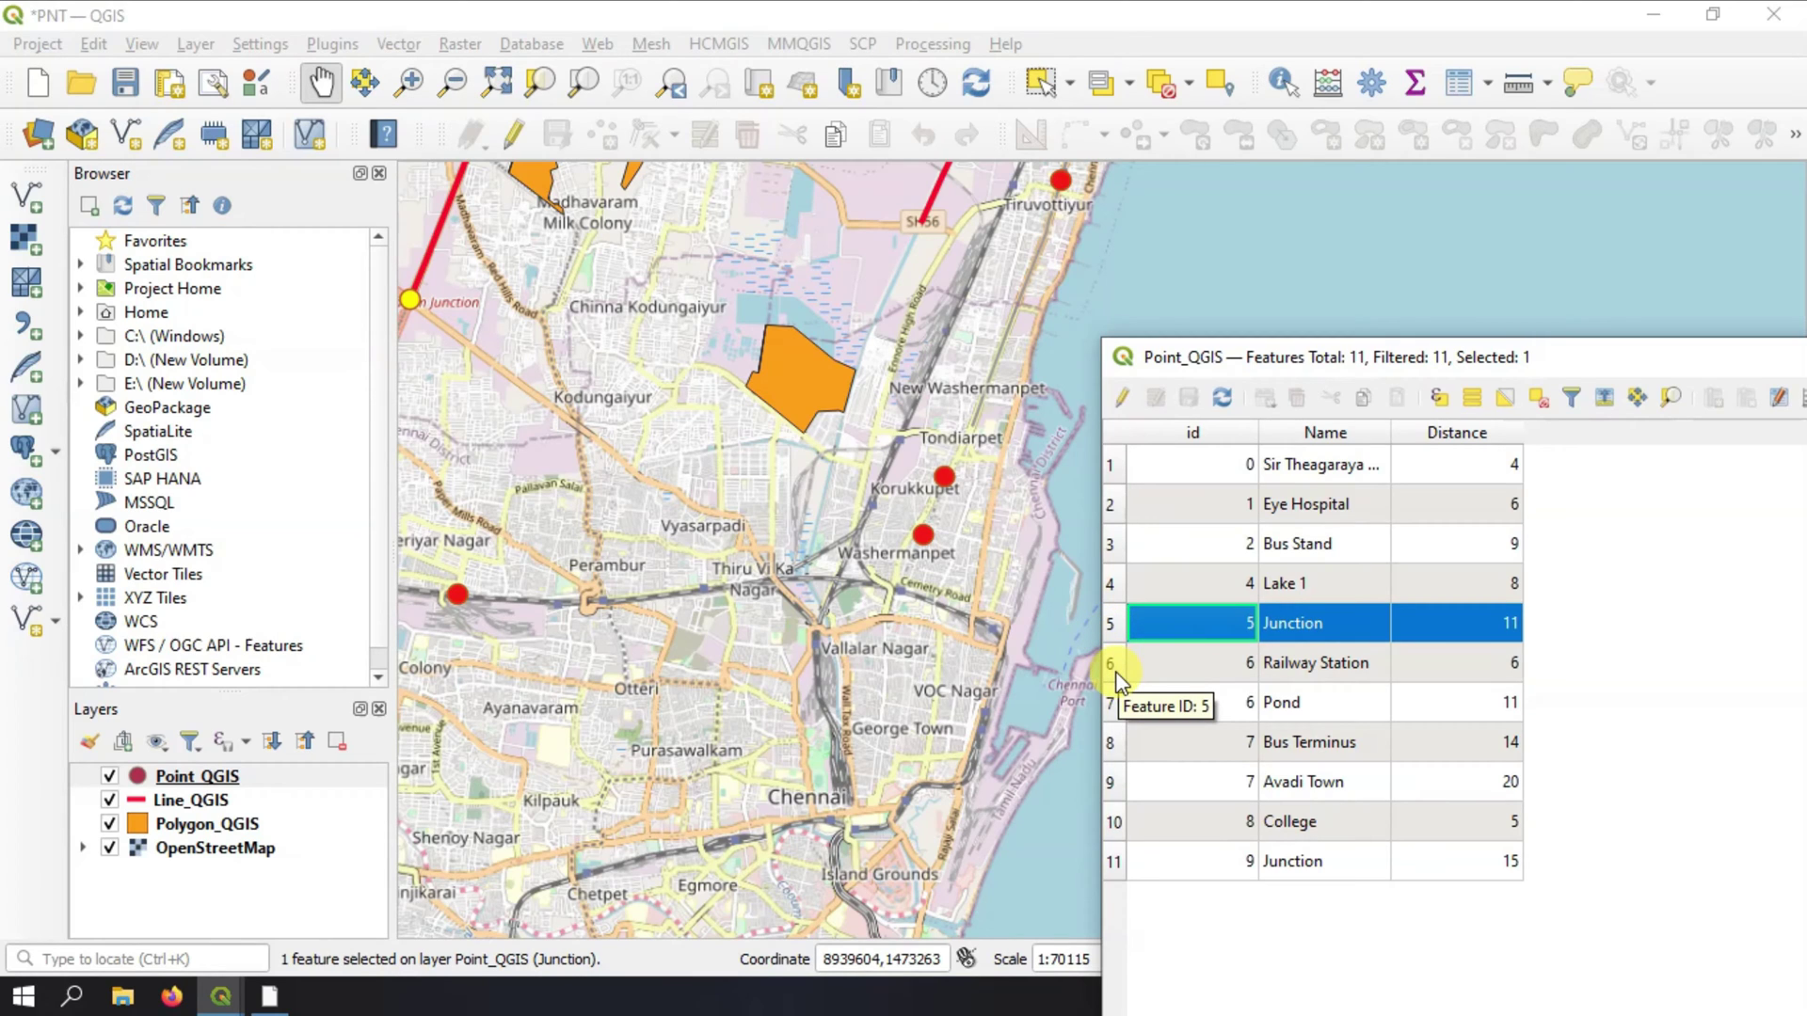
pyautogui.click(1111, 551)
pyautogui.click(1111, 510)
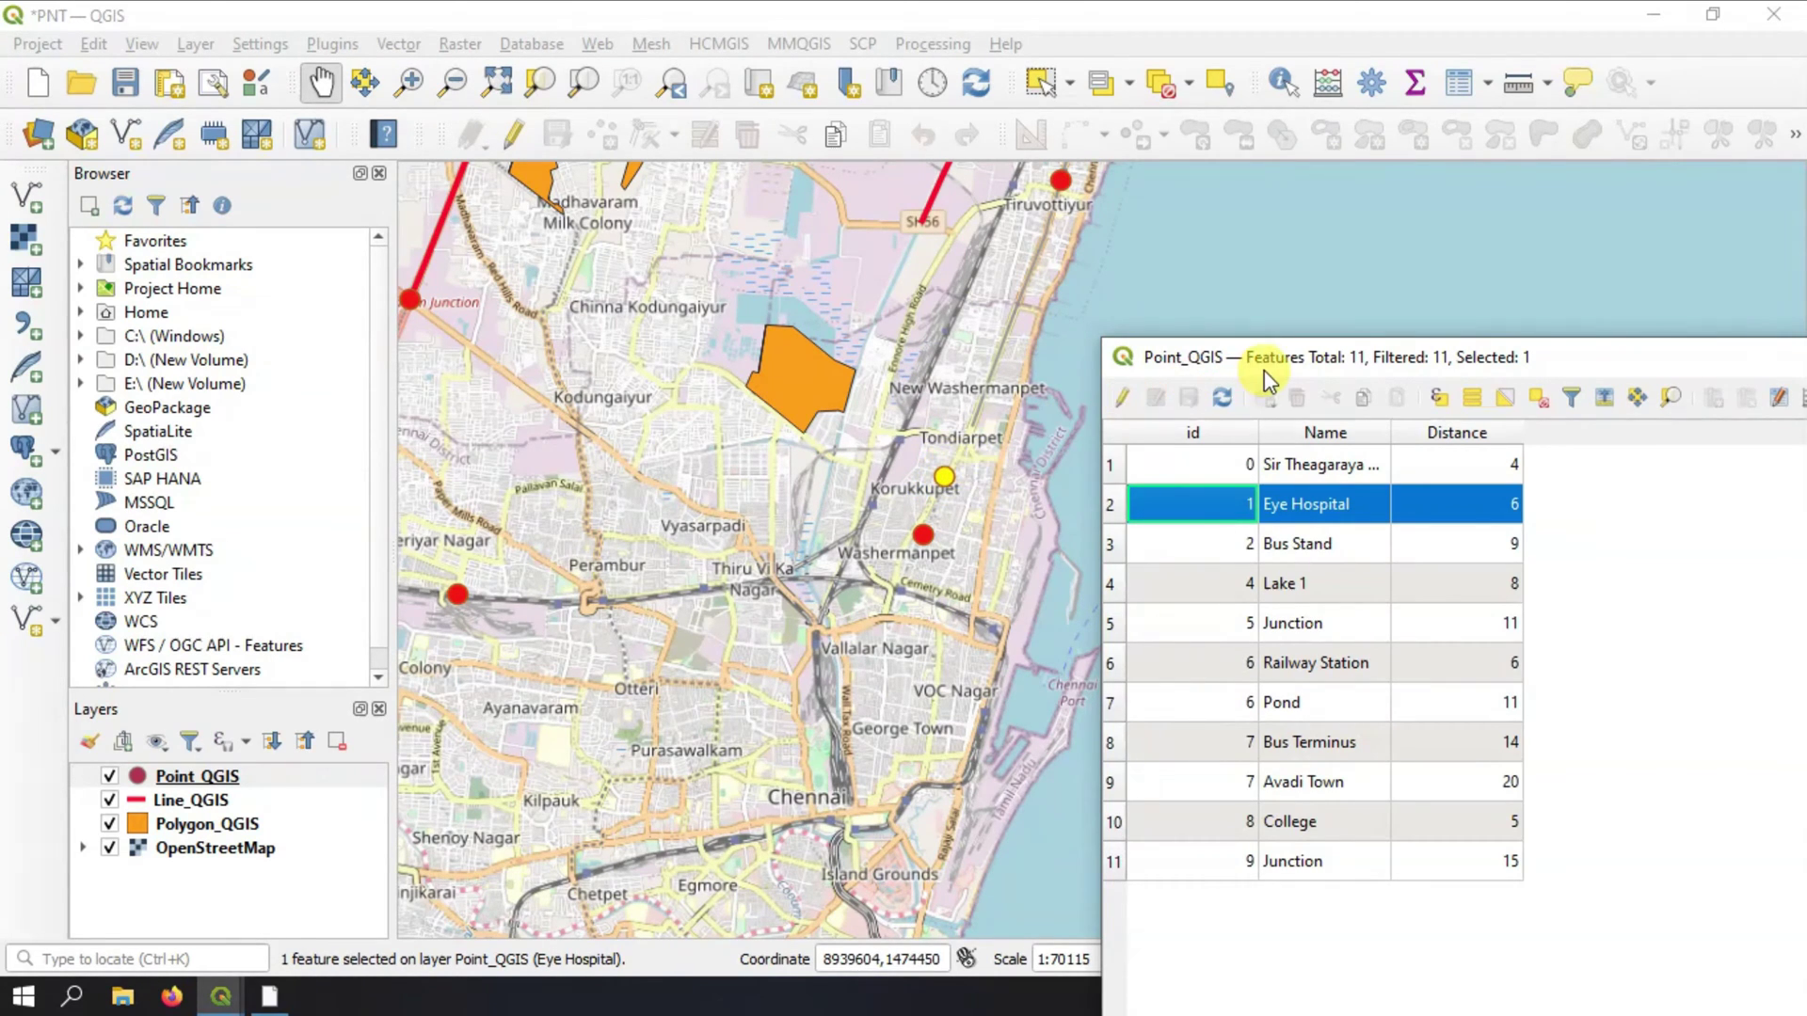
# Bring the whole attribute table into view and sort its records by id in descending and ascending order
pyautogui.moveTo(1271, 360); pyautogui.dragTo(1237, 193)
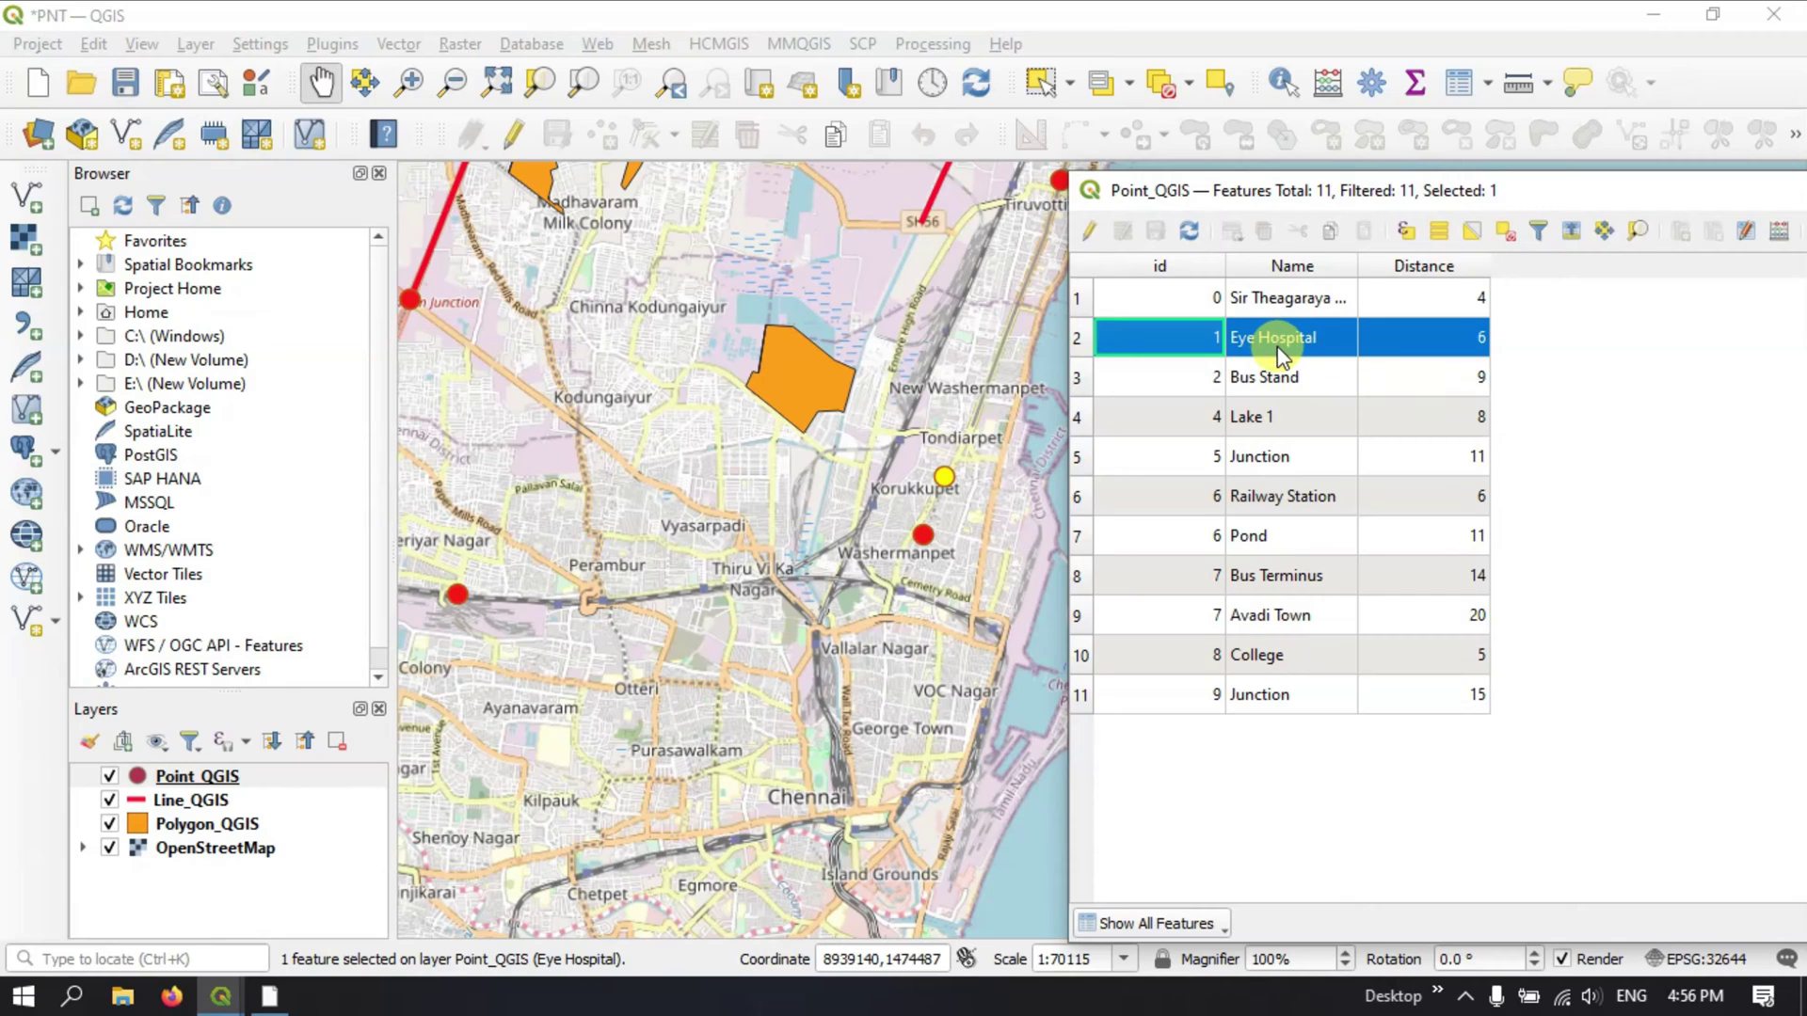
pyautogui.moveTo(1376, 195); pyautogui.dragTo(1086, 144)
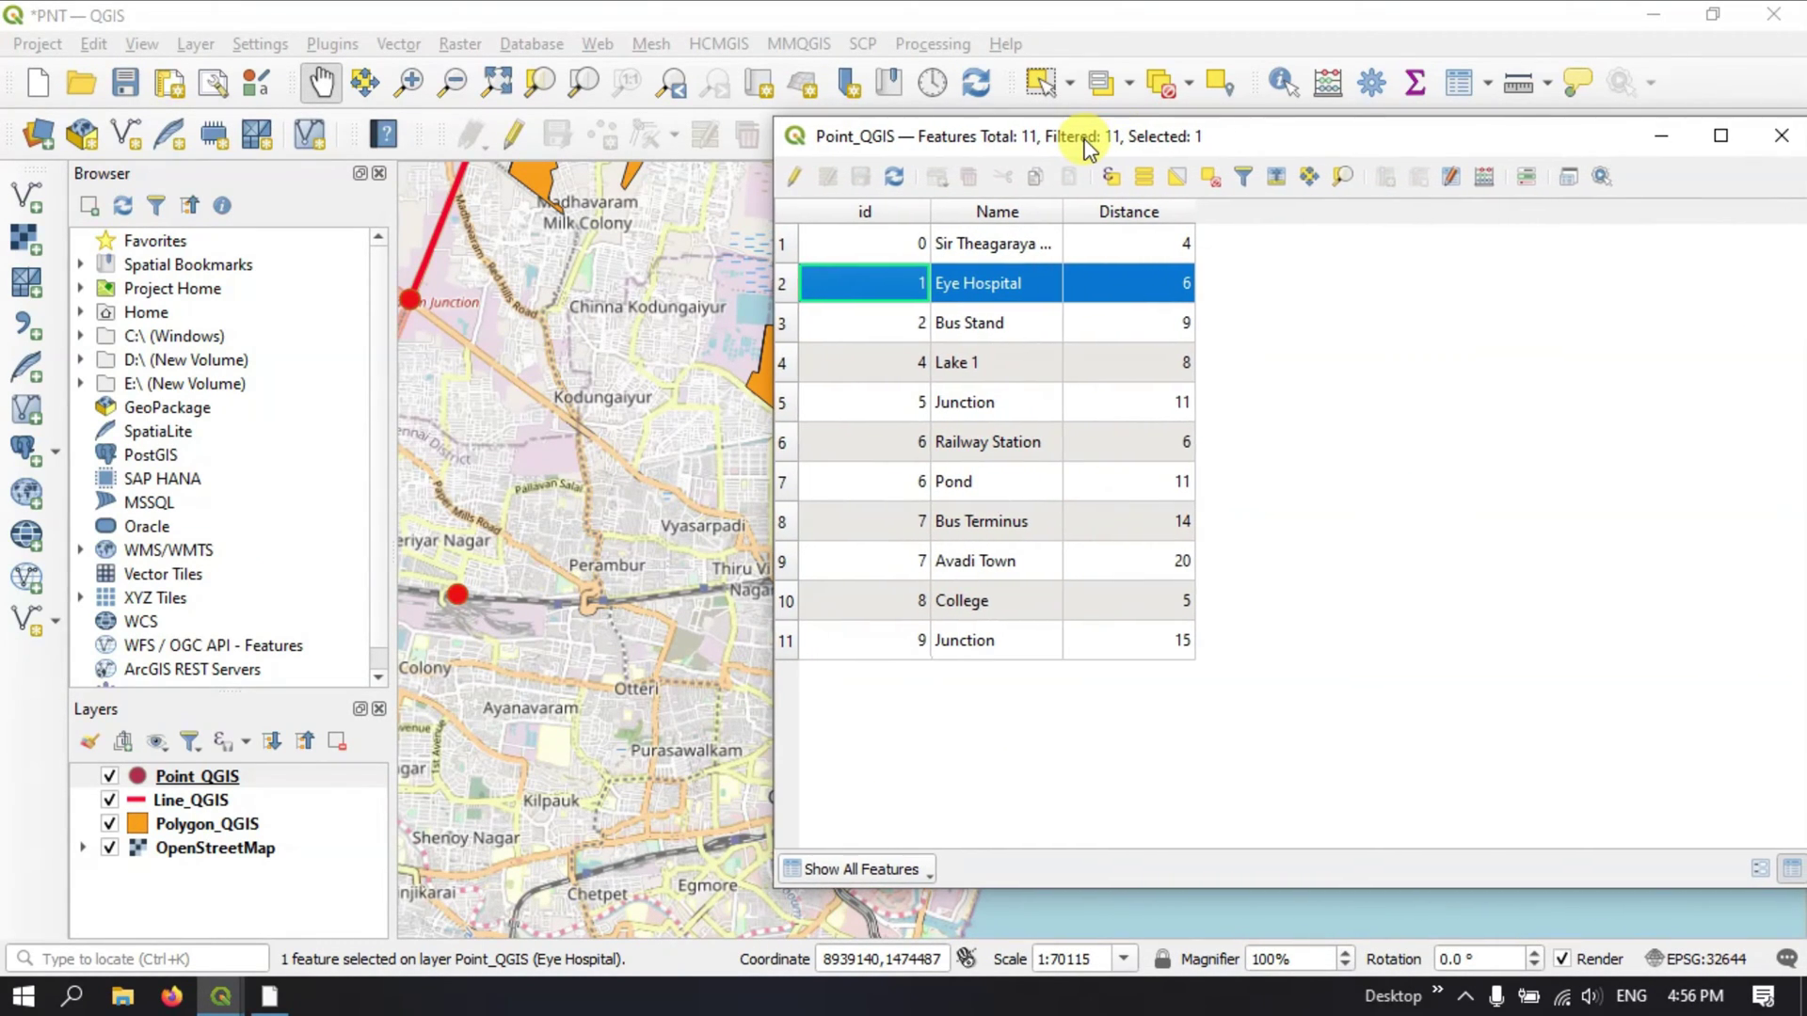
pyautogui.click(867, 213)
pyautogui.click(896, 213)
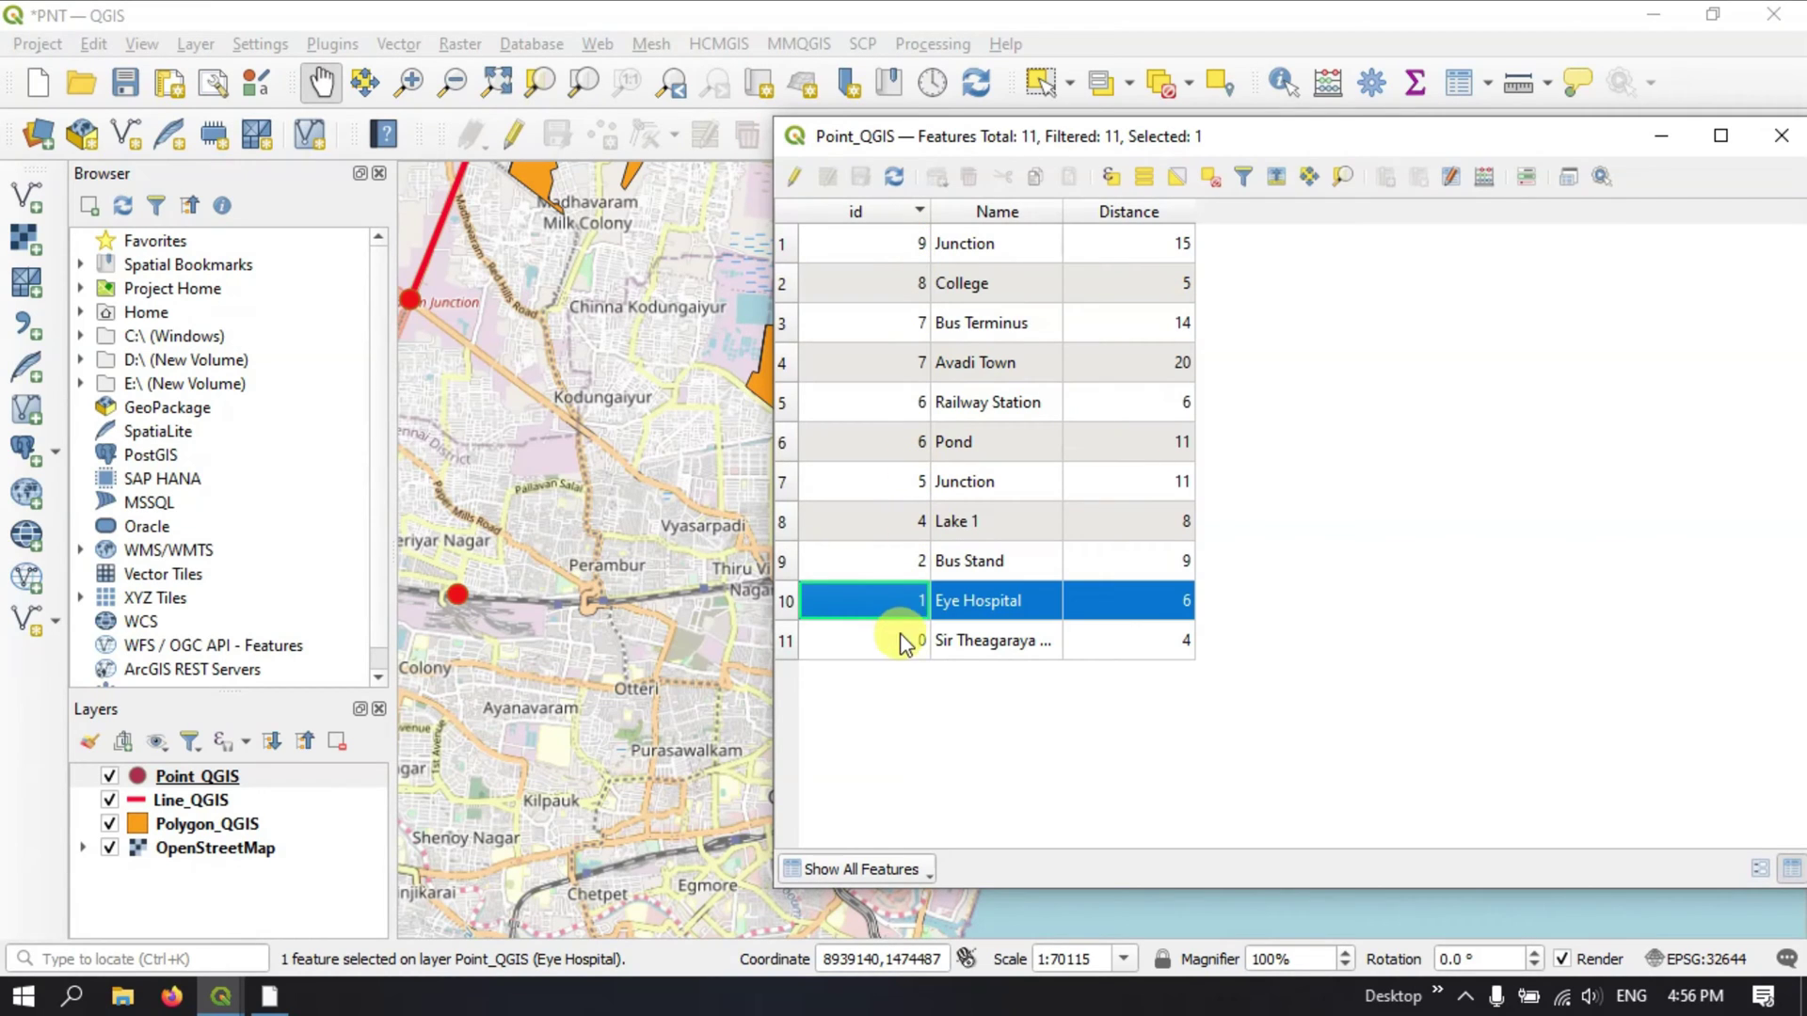
pyautogui.click(896, 213)
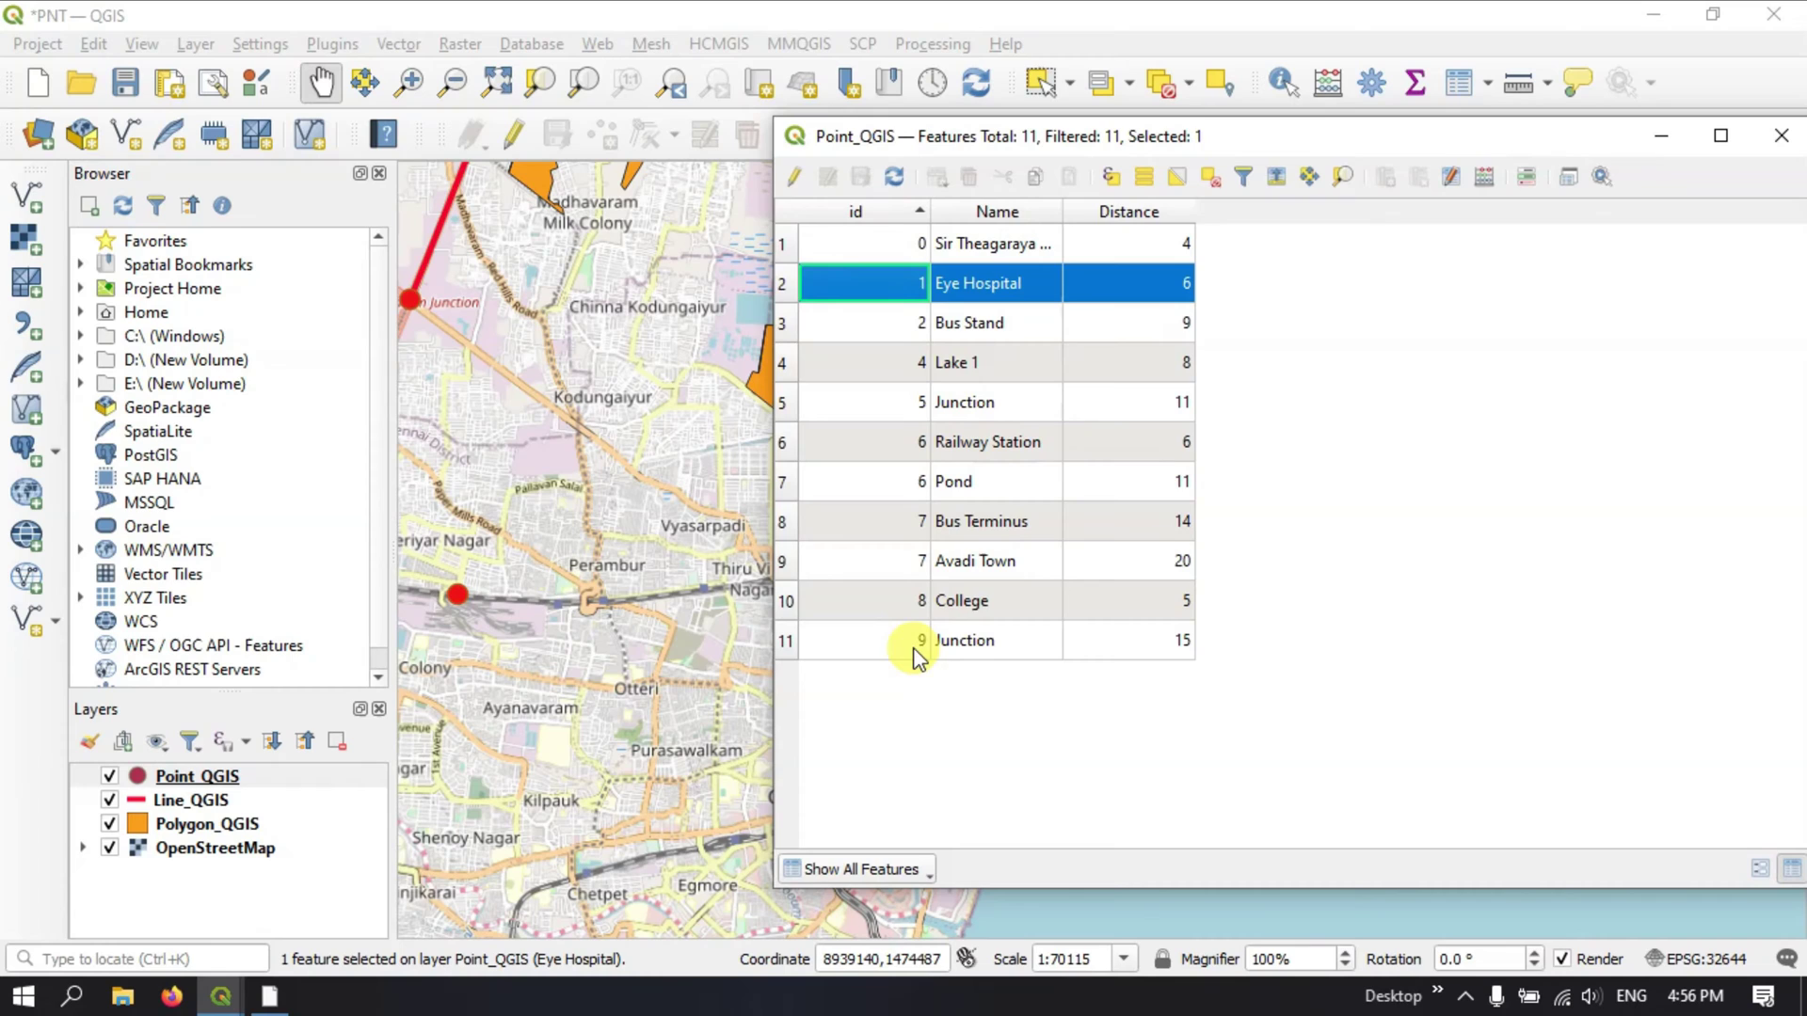
# Sort the records by Distance in ascending and descending order, and return to ascending id order
pyautogui.click(1175, 213)
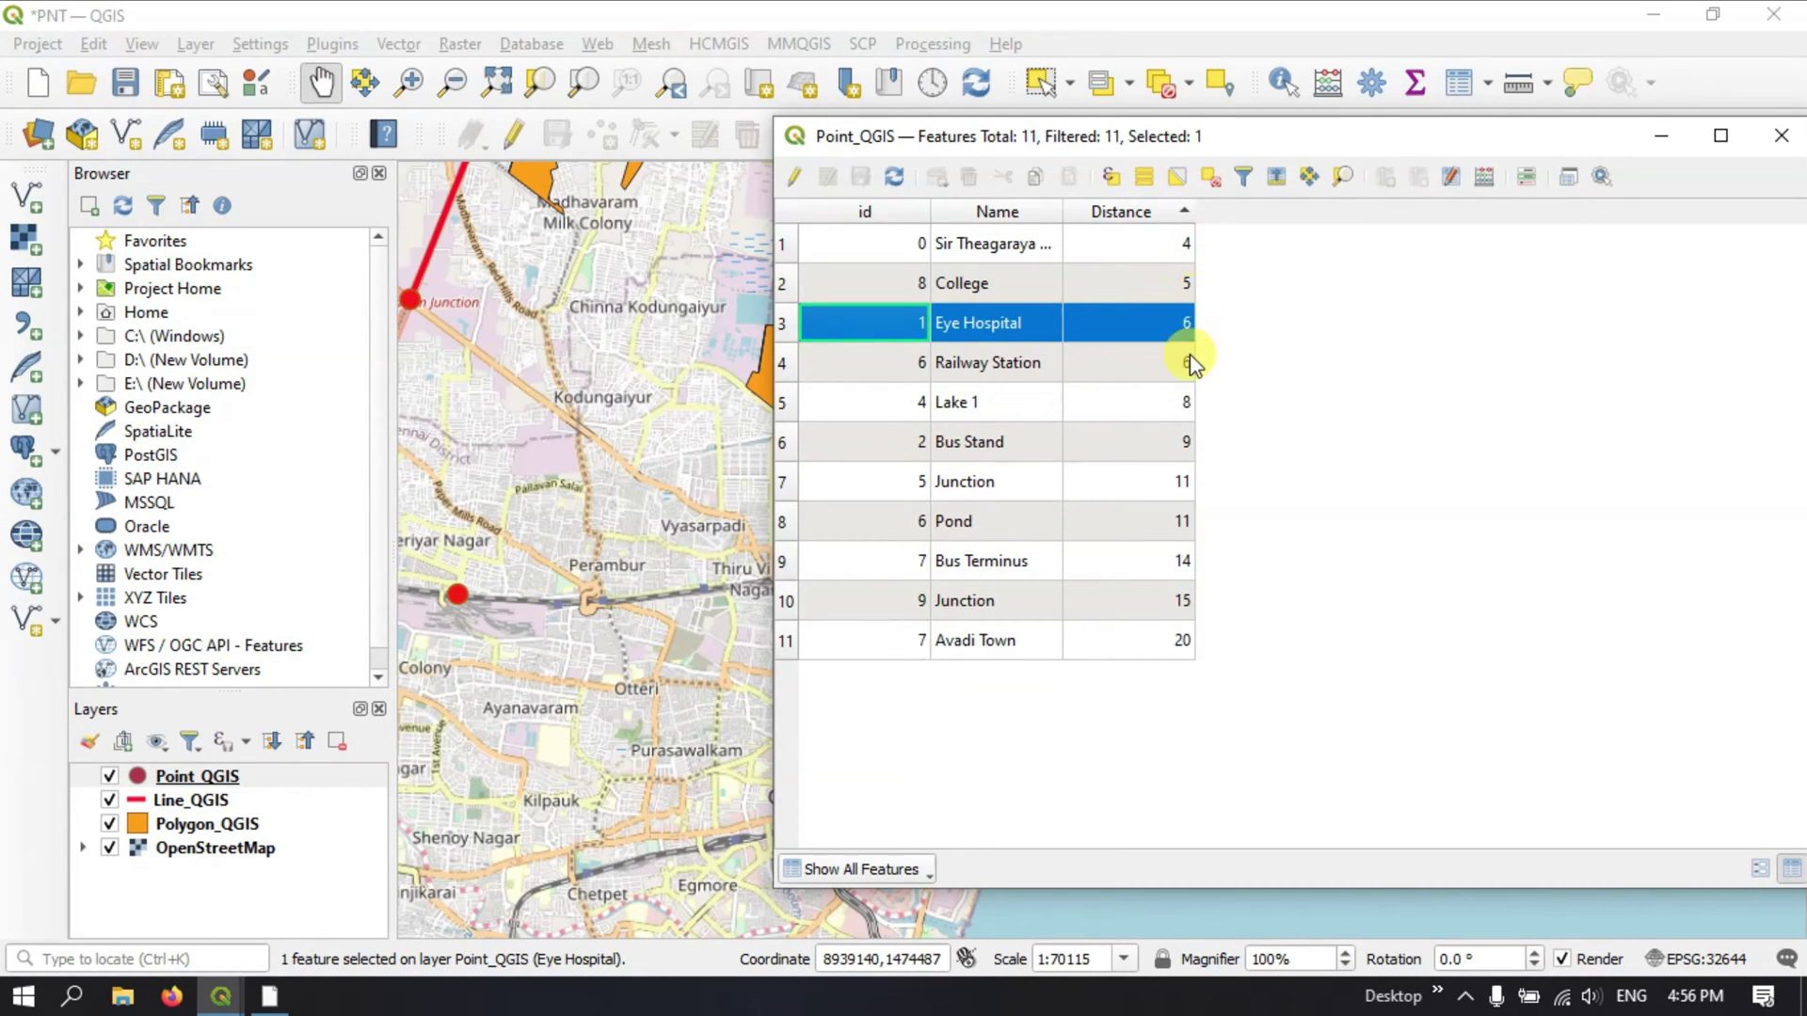
pyautogui.click(1150, 214)
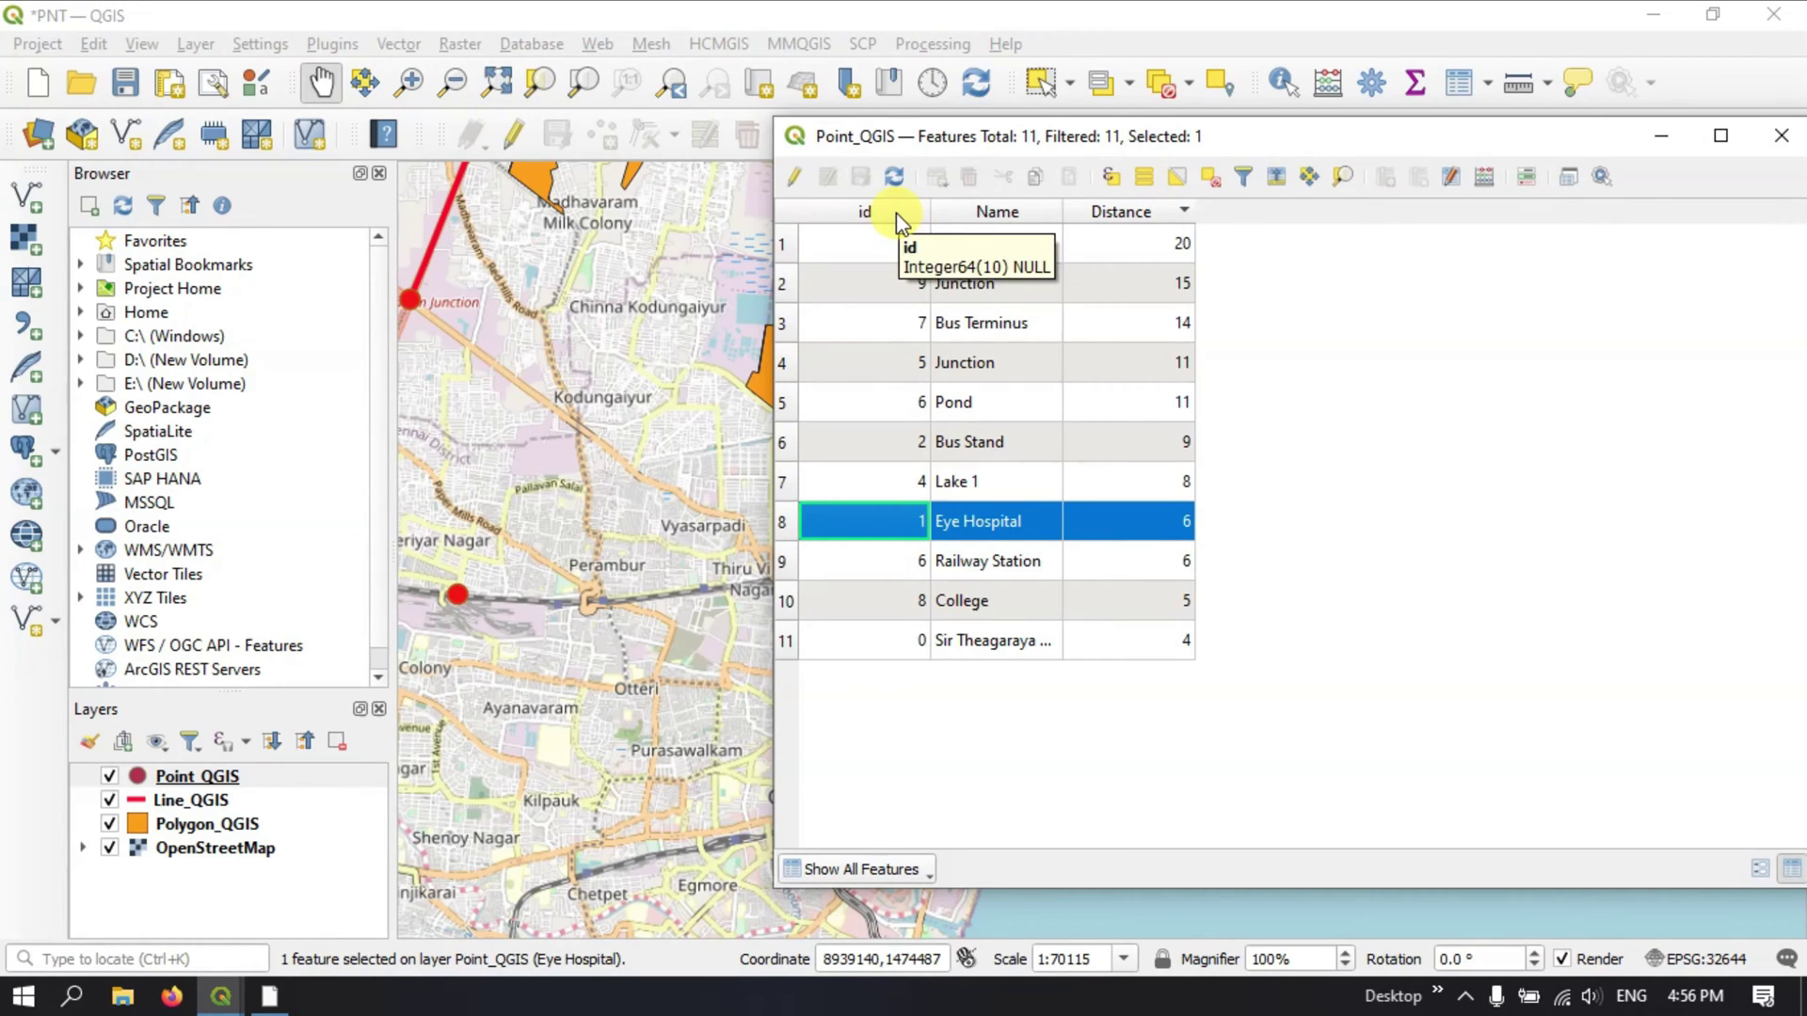
pyautogui.click(789, 211)
pyautogui.click(847, 211)
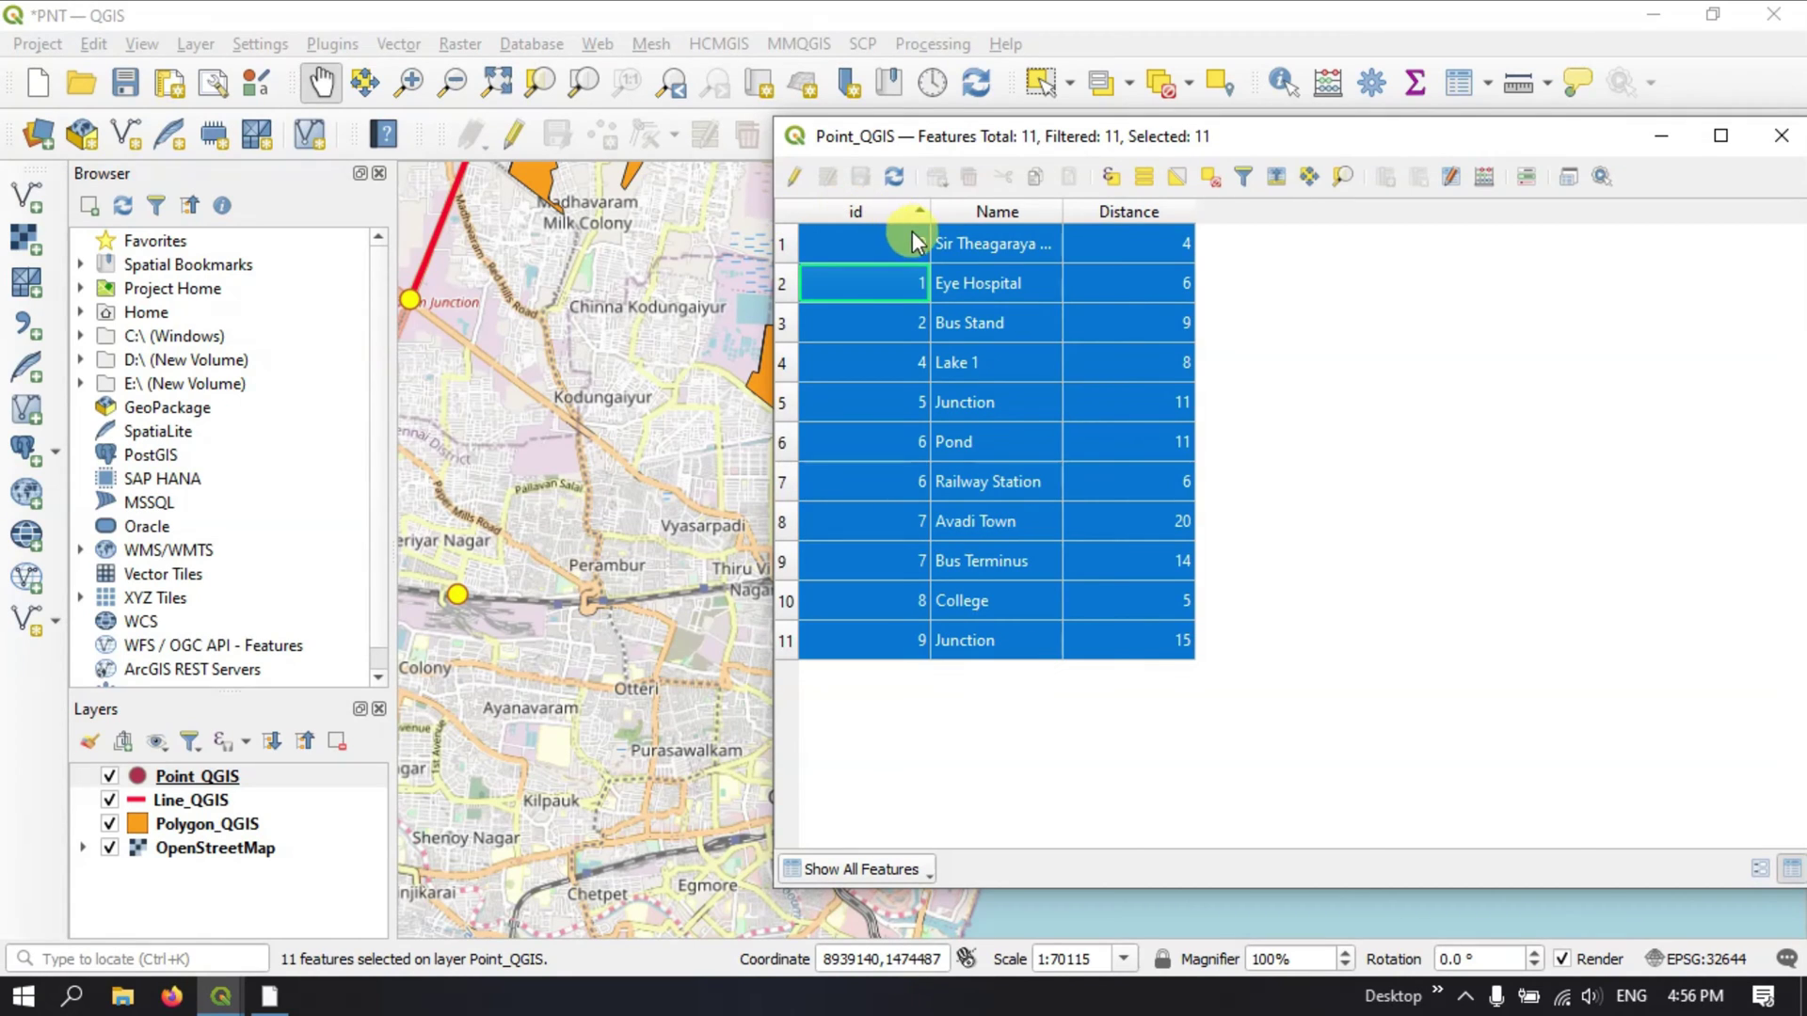
# Select only the record with id 0 and check whether individual Name and Distance cells can be picked
pyautogui.click(892, 442)
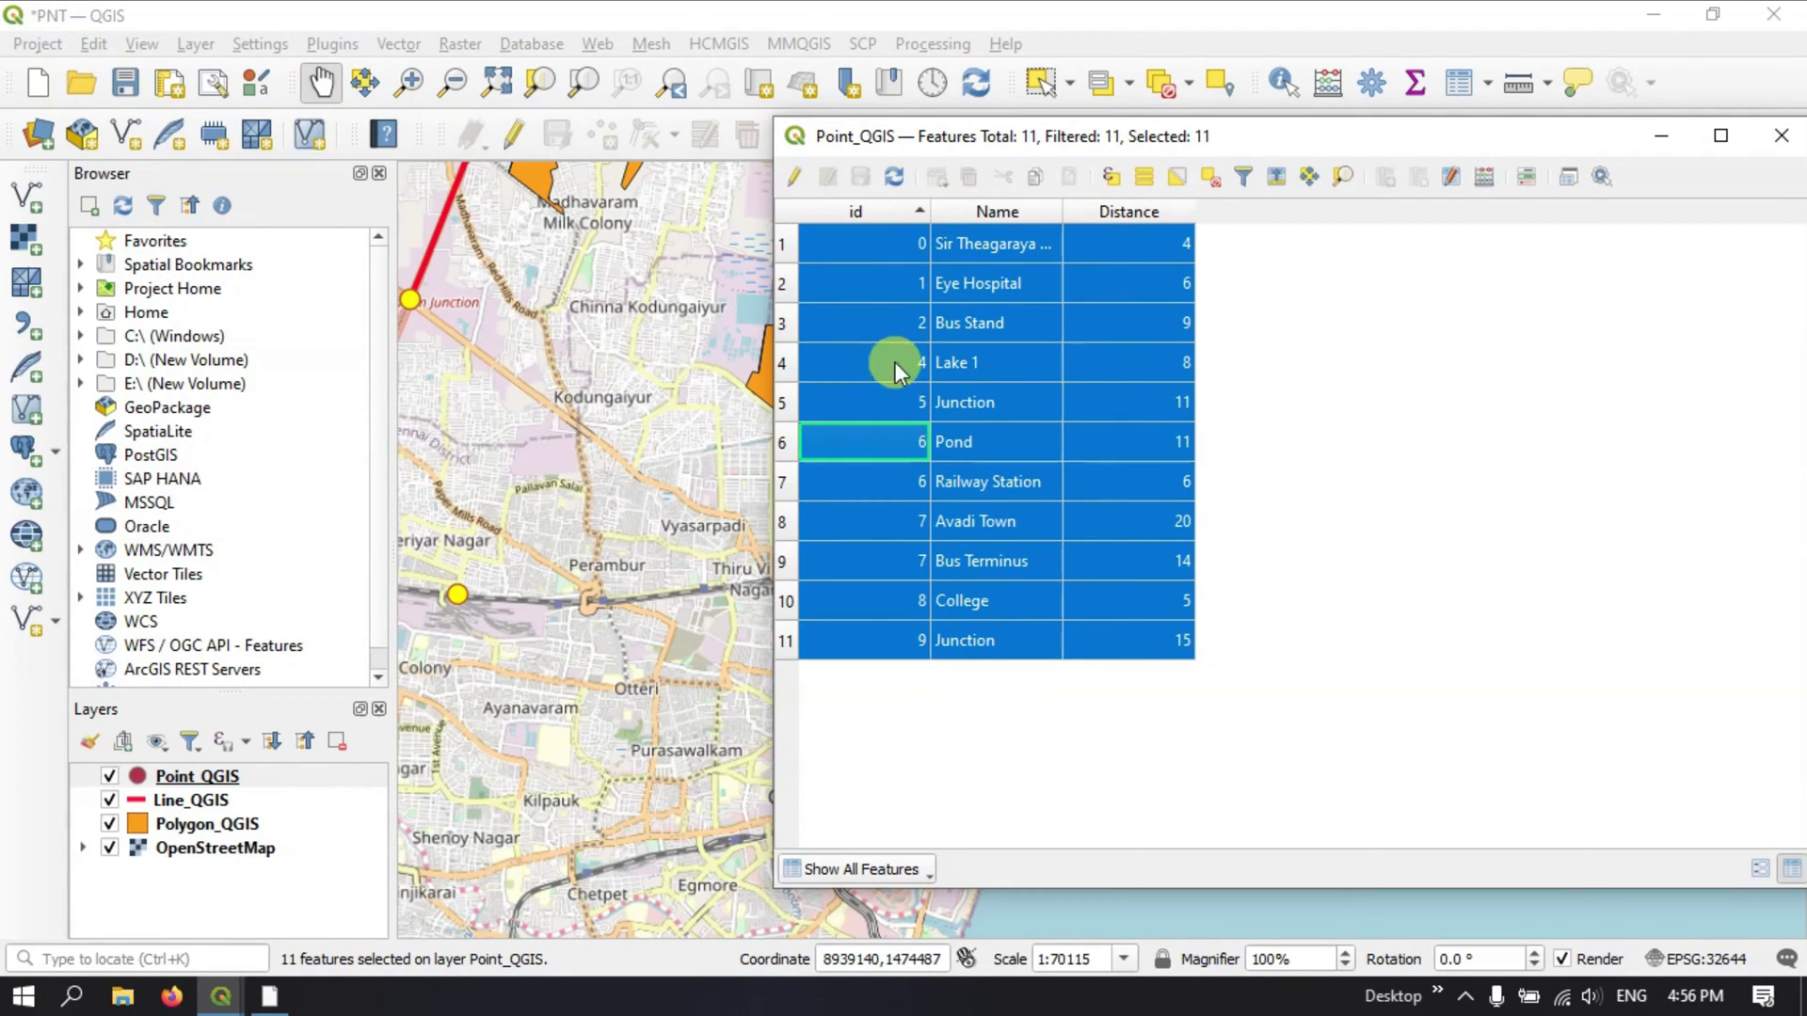
pyautogui.click(789, 245)
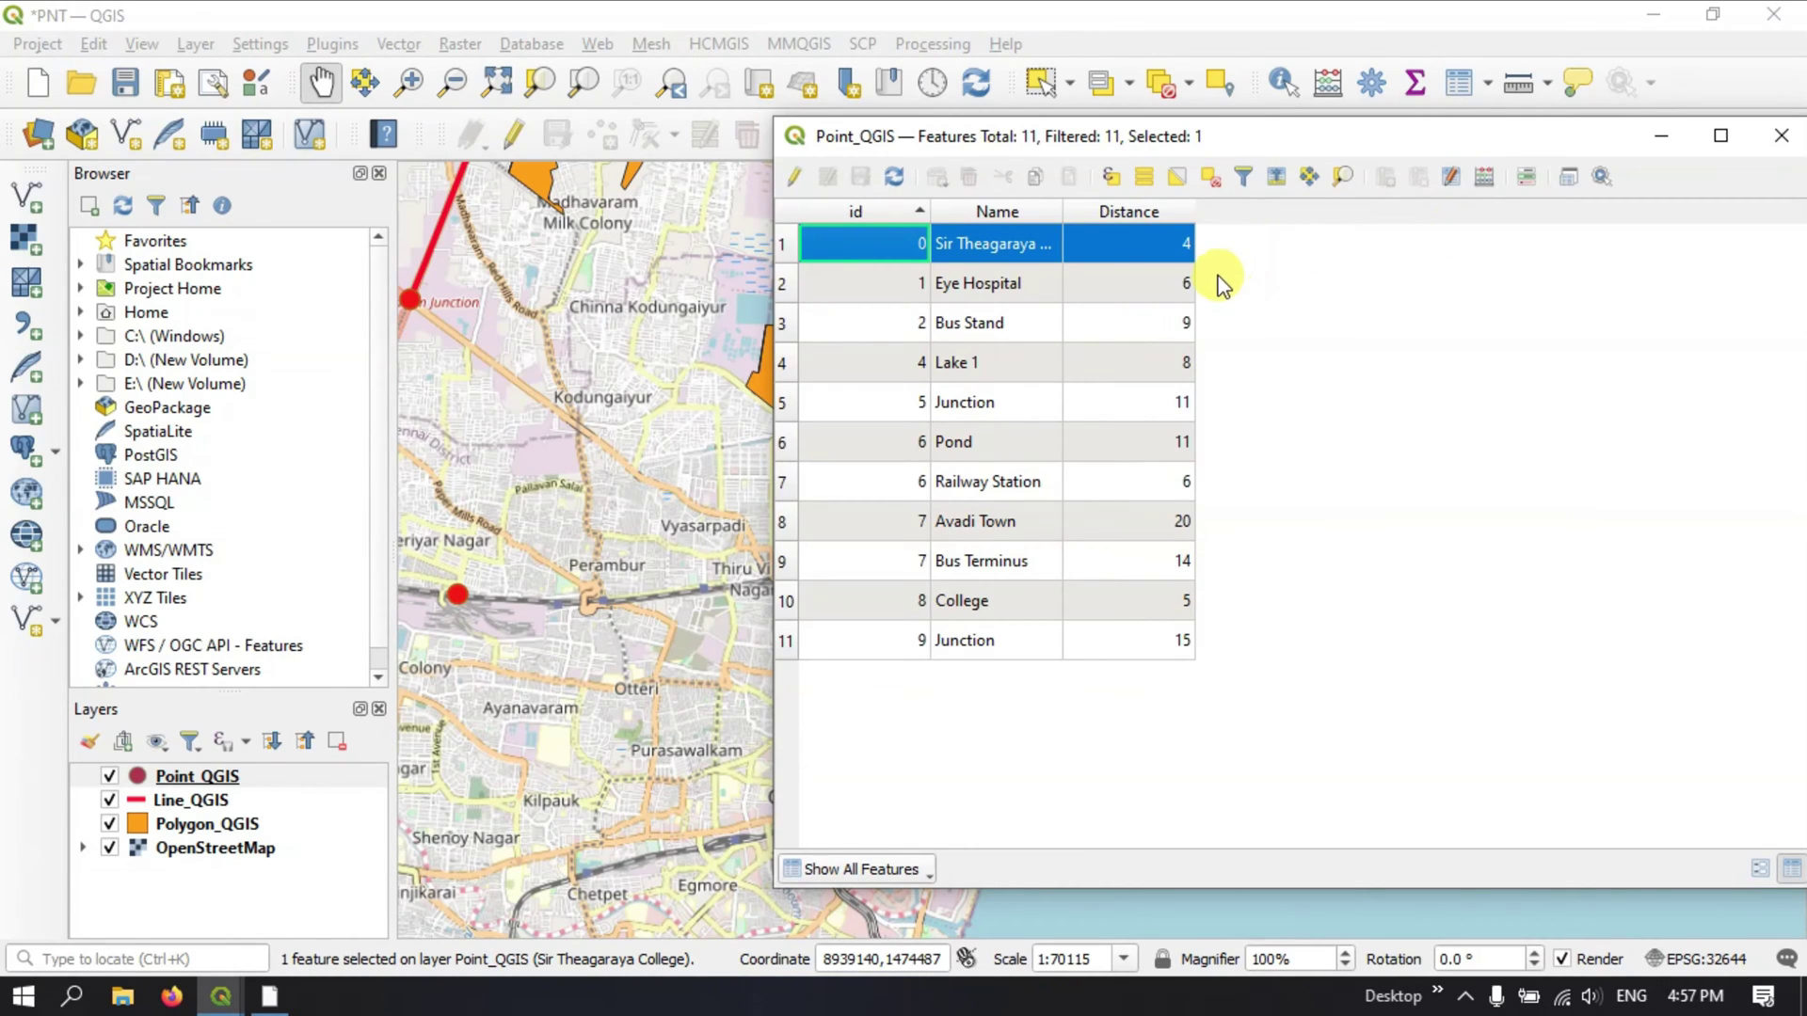
pyautogui.click(1011, 243)
pyautogui.click(1166, 245)
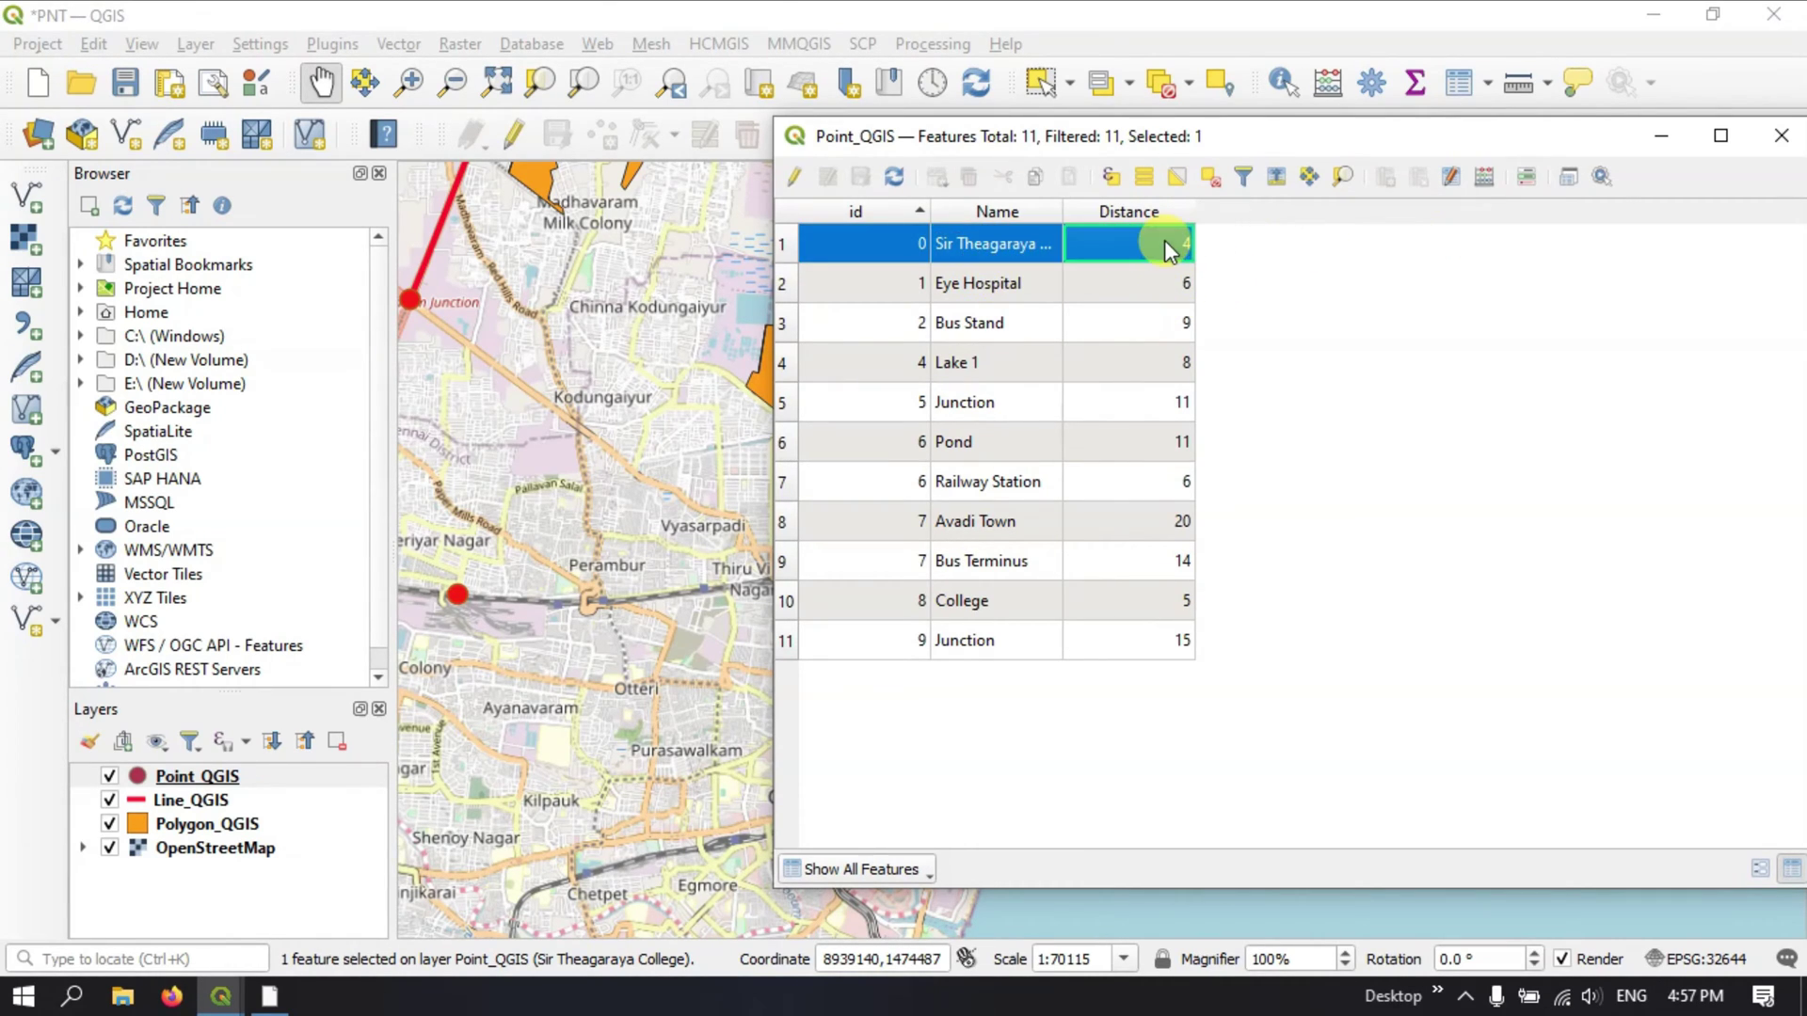
pyautogui.click(1122, 367)
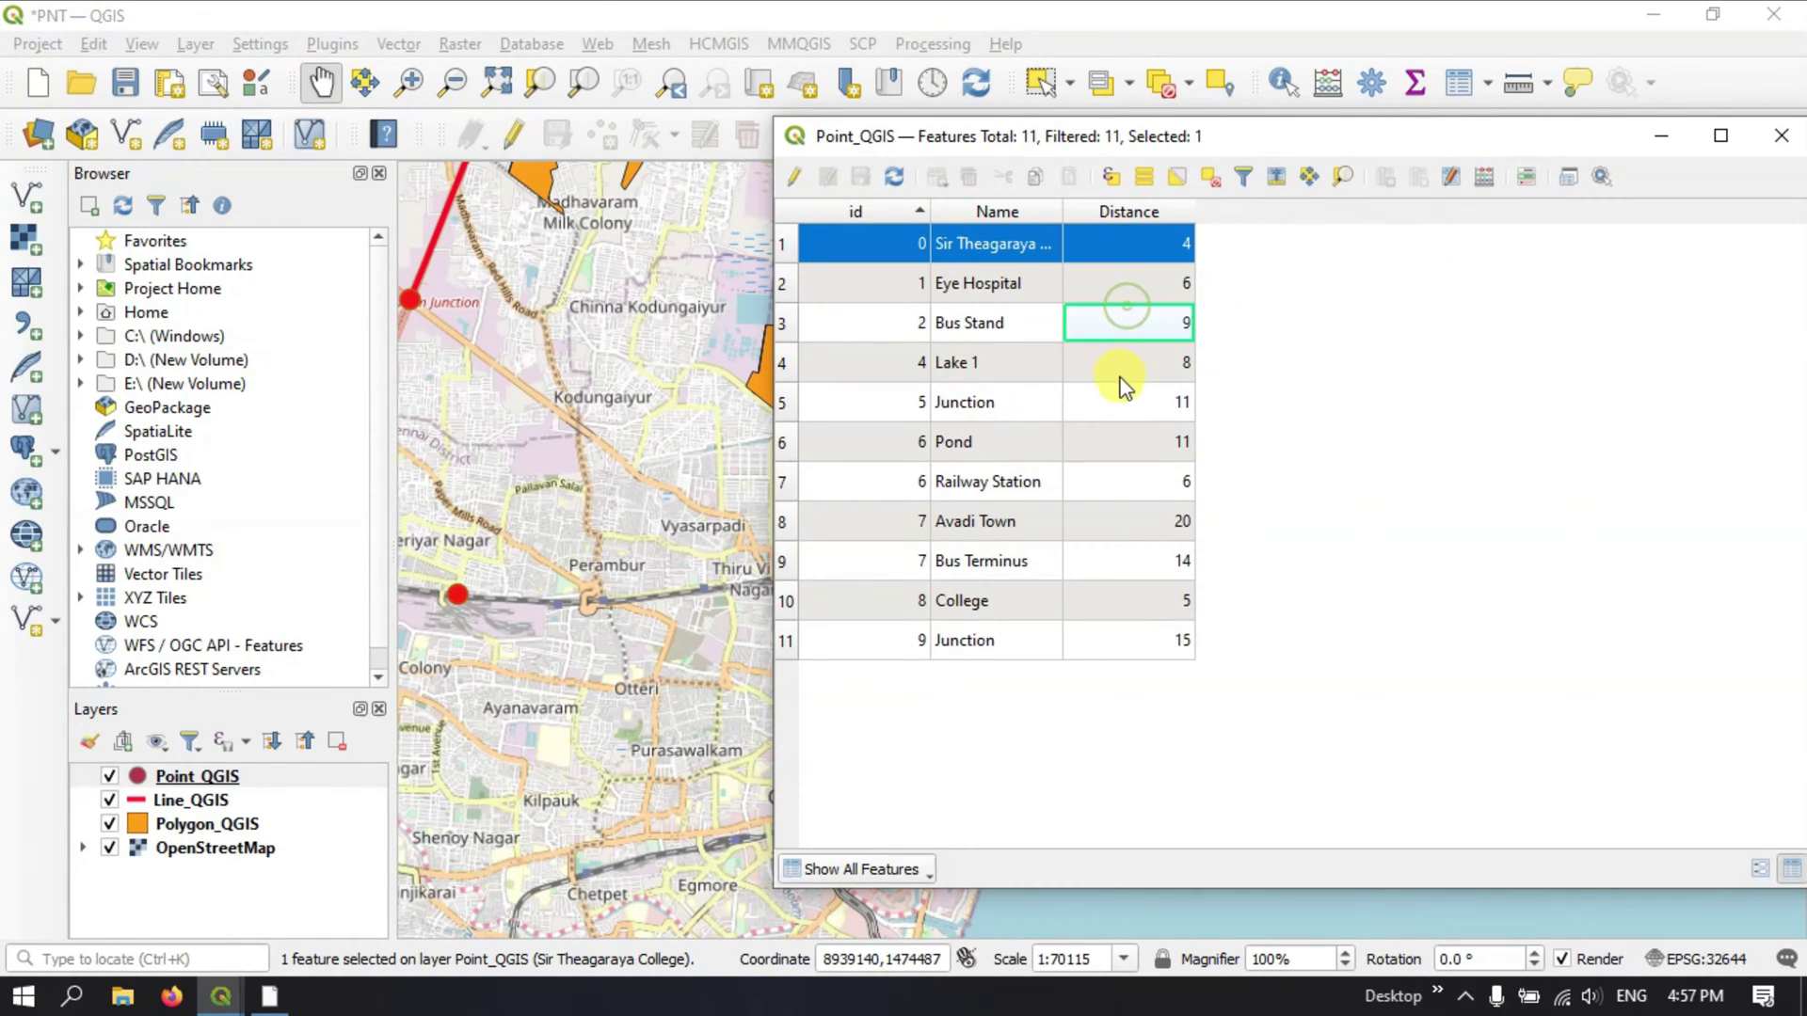
# Enable editing for the point layer and rename the Eye Hospital record to "Hospital - Tondiarpet"
pyautogui.click(804, 177)
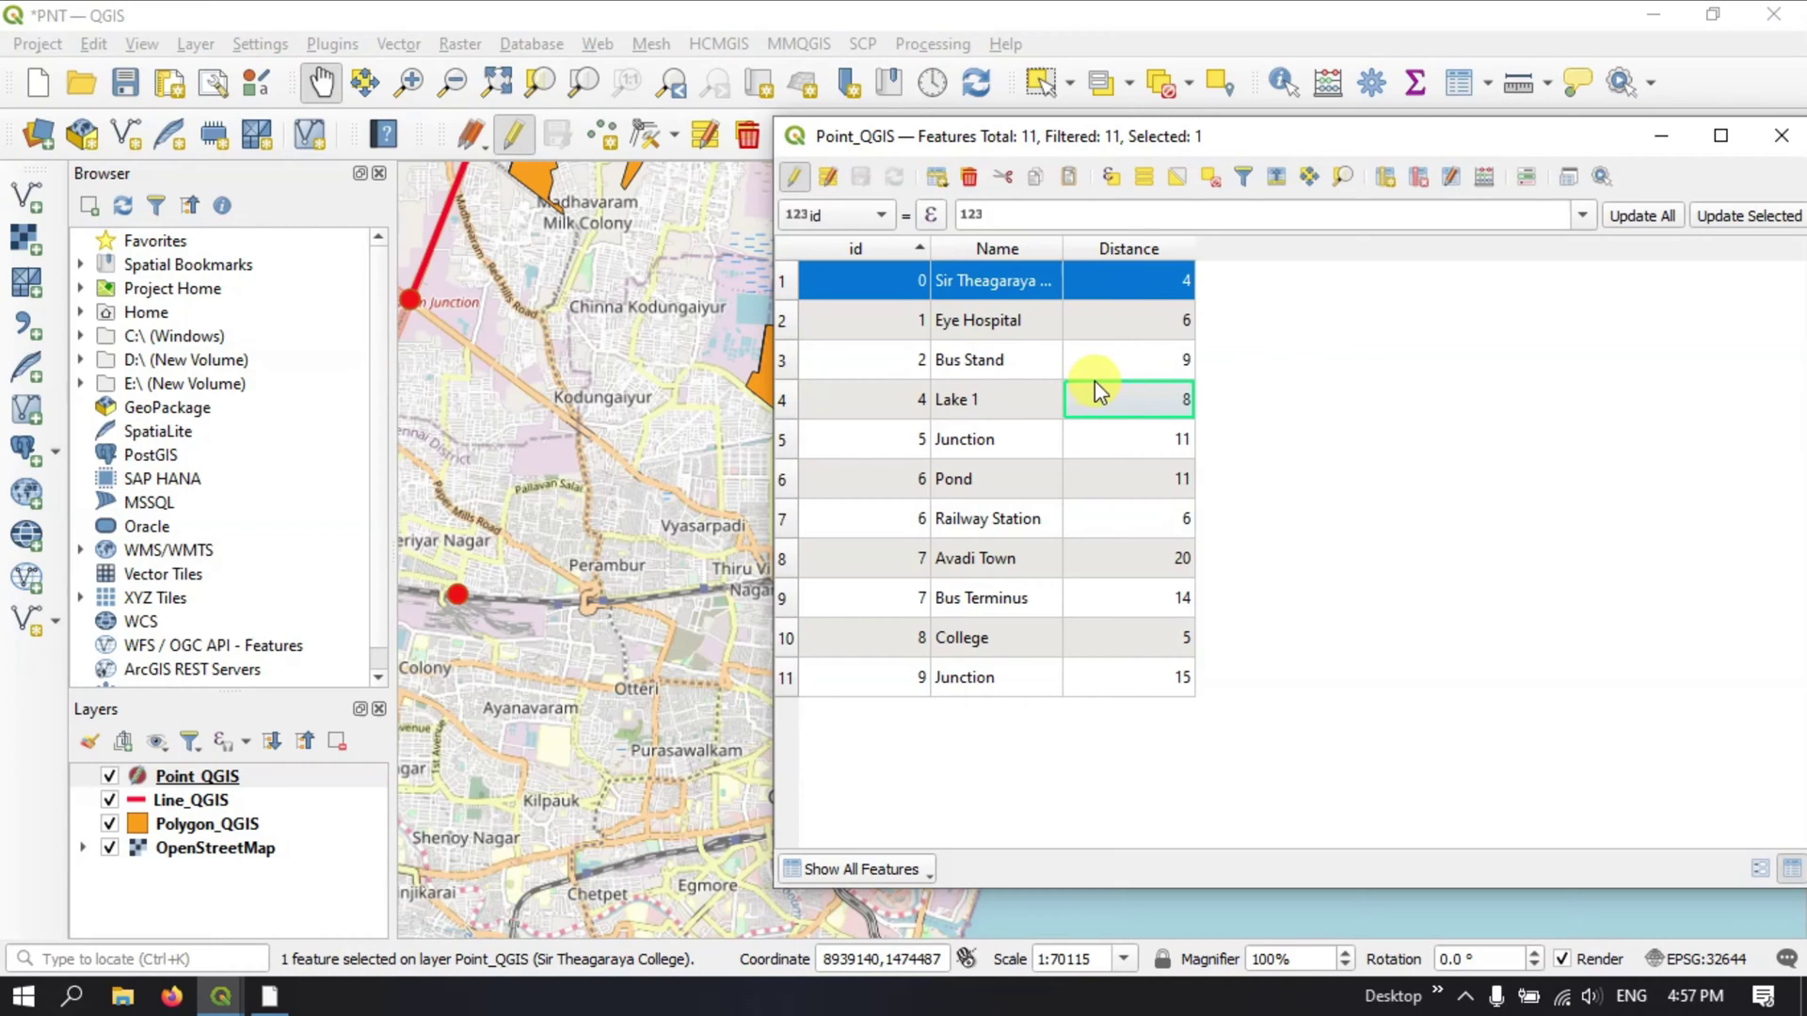
pyautogui.doubleClick(1033, 331)
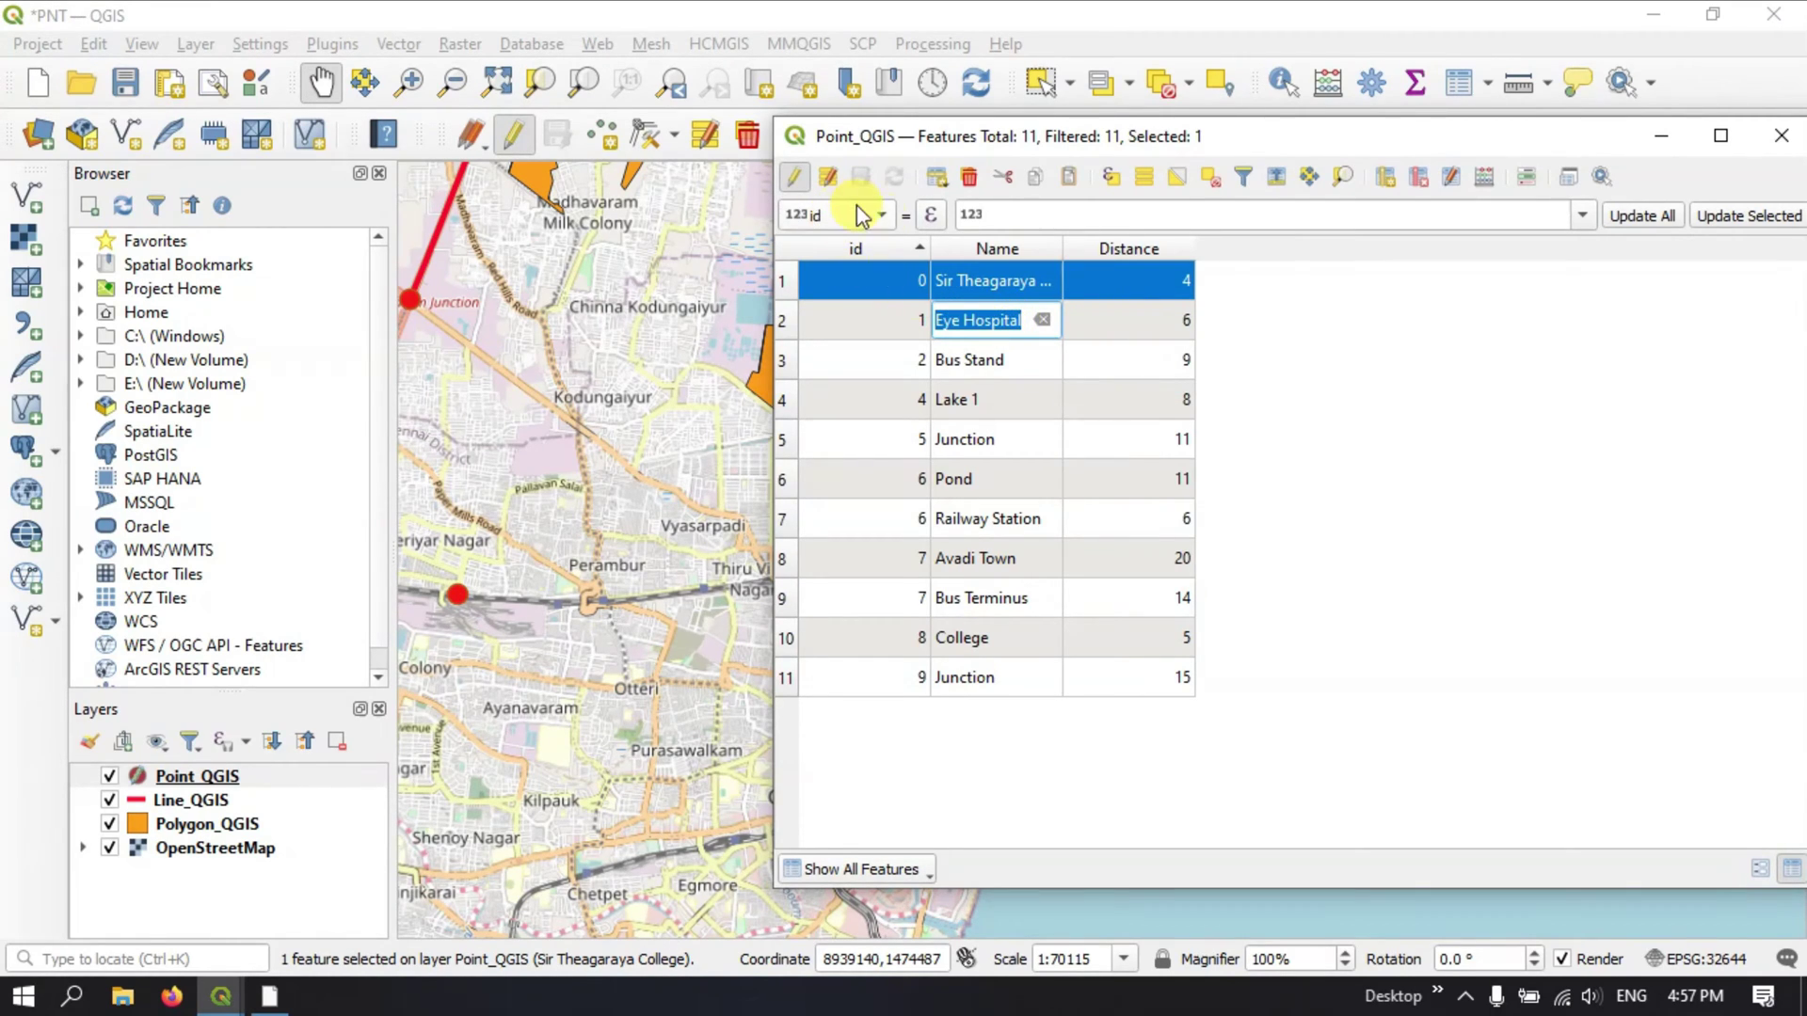
pyautogui.click(996, 320)
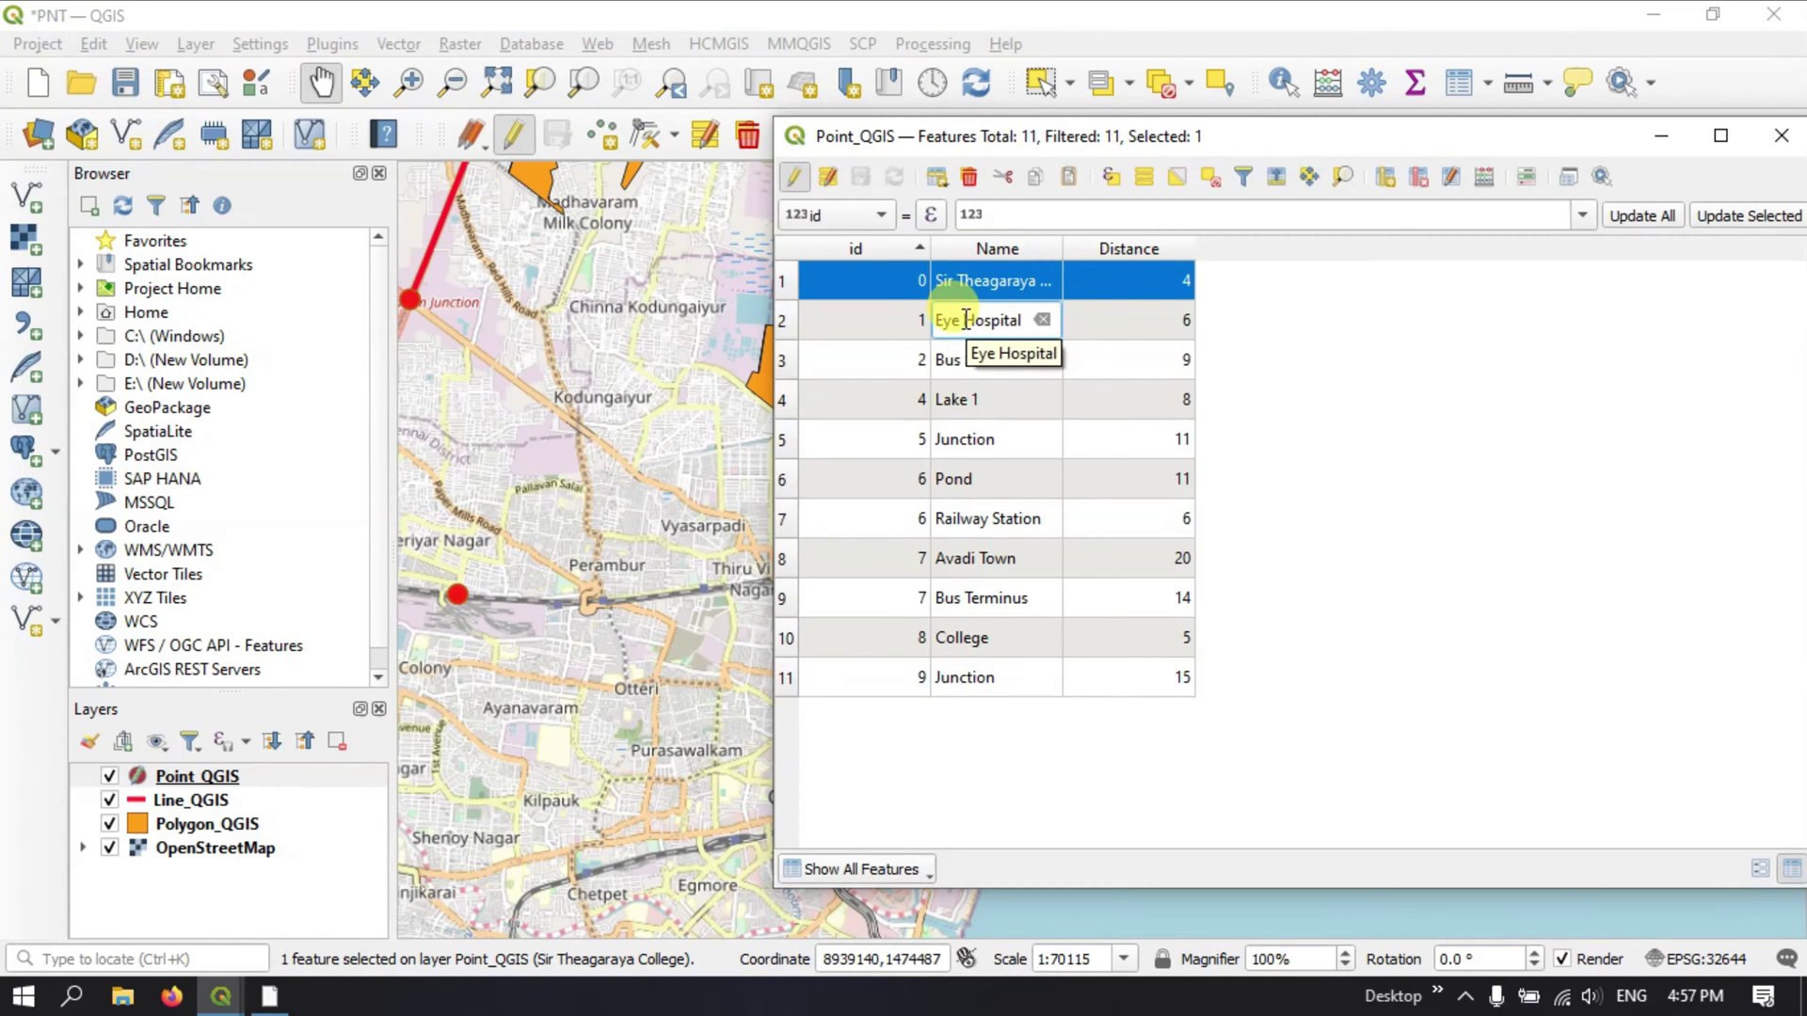
pyautogui.moveTo(963, 317); pyautogui.dragTo(919, 325)
pyautogui.press('BackSpace')
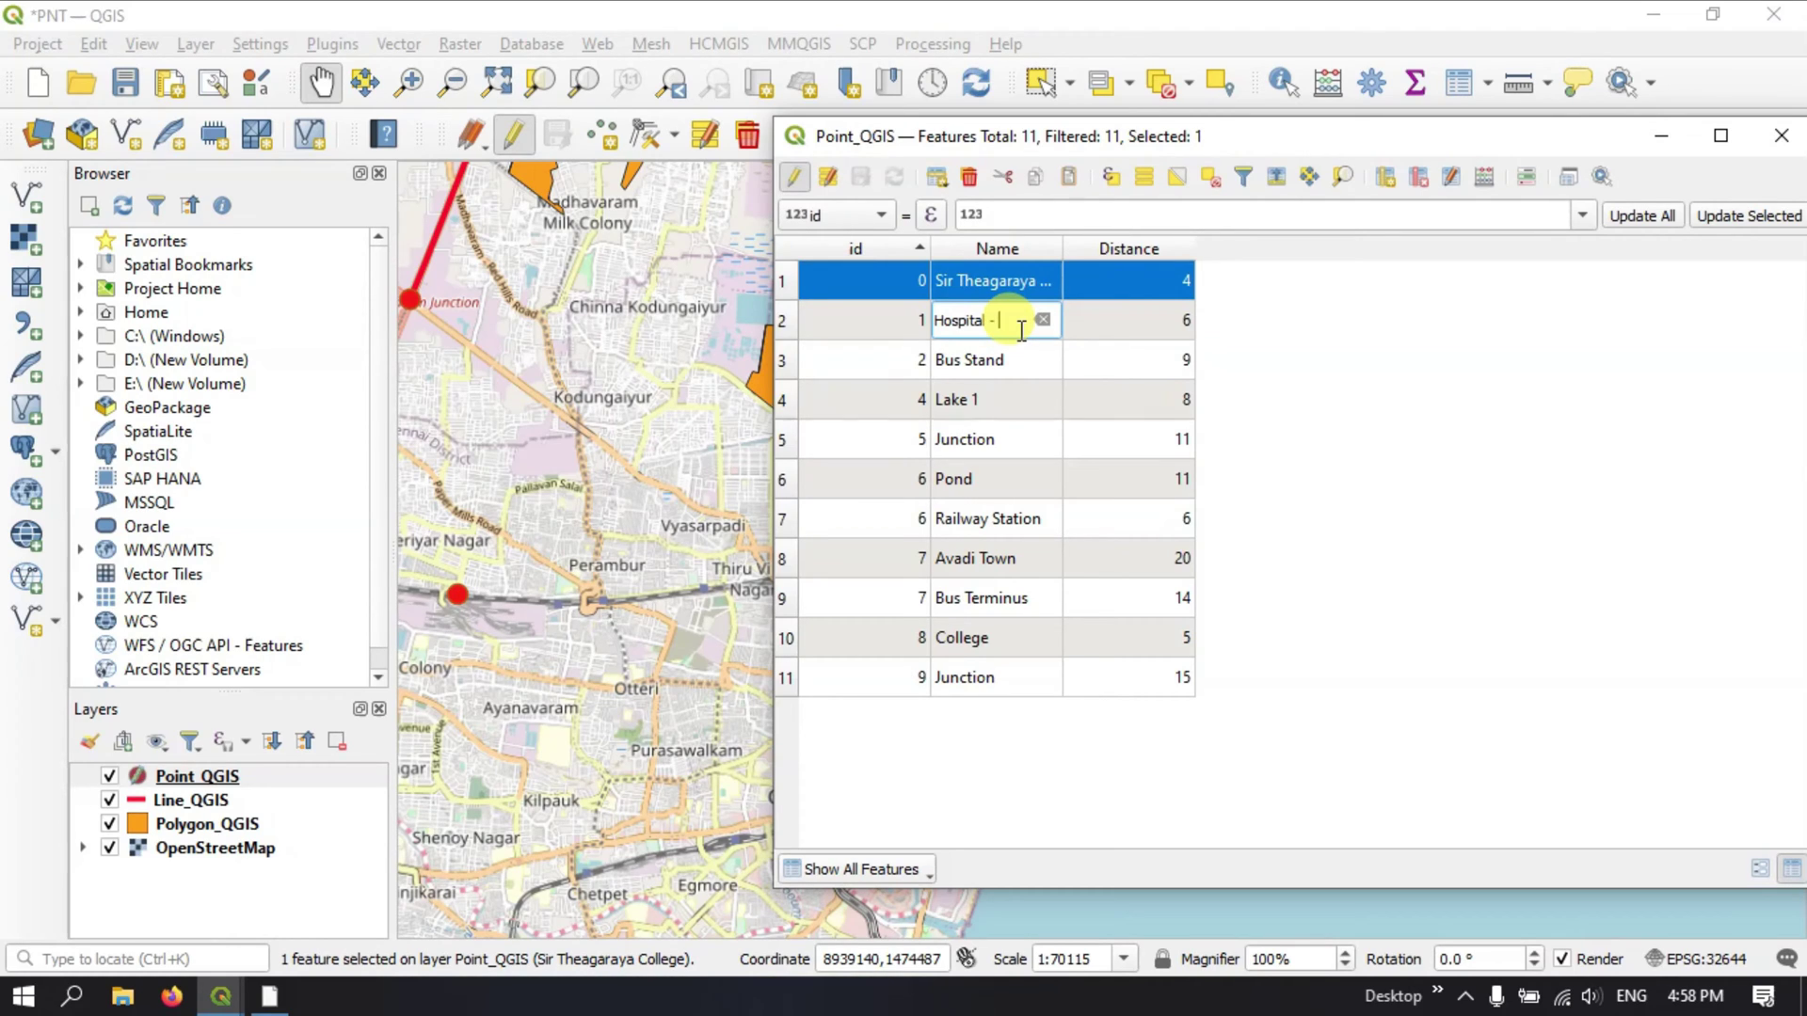
pyautogui.write('Tondiarpet')
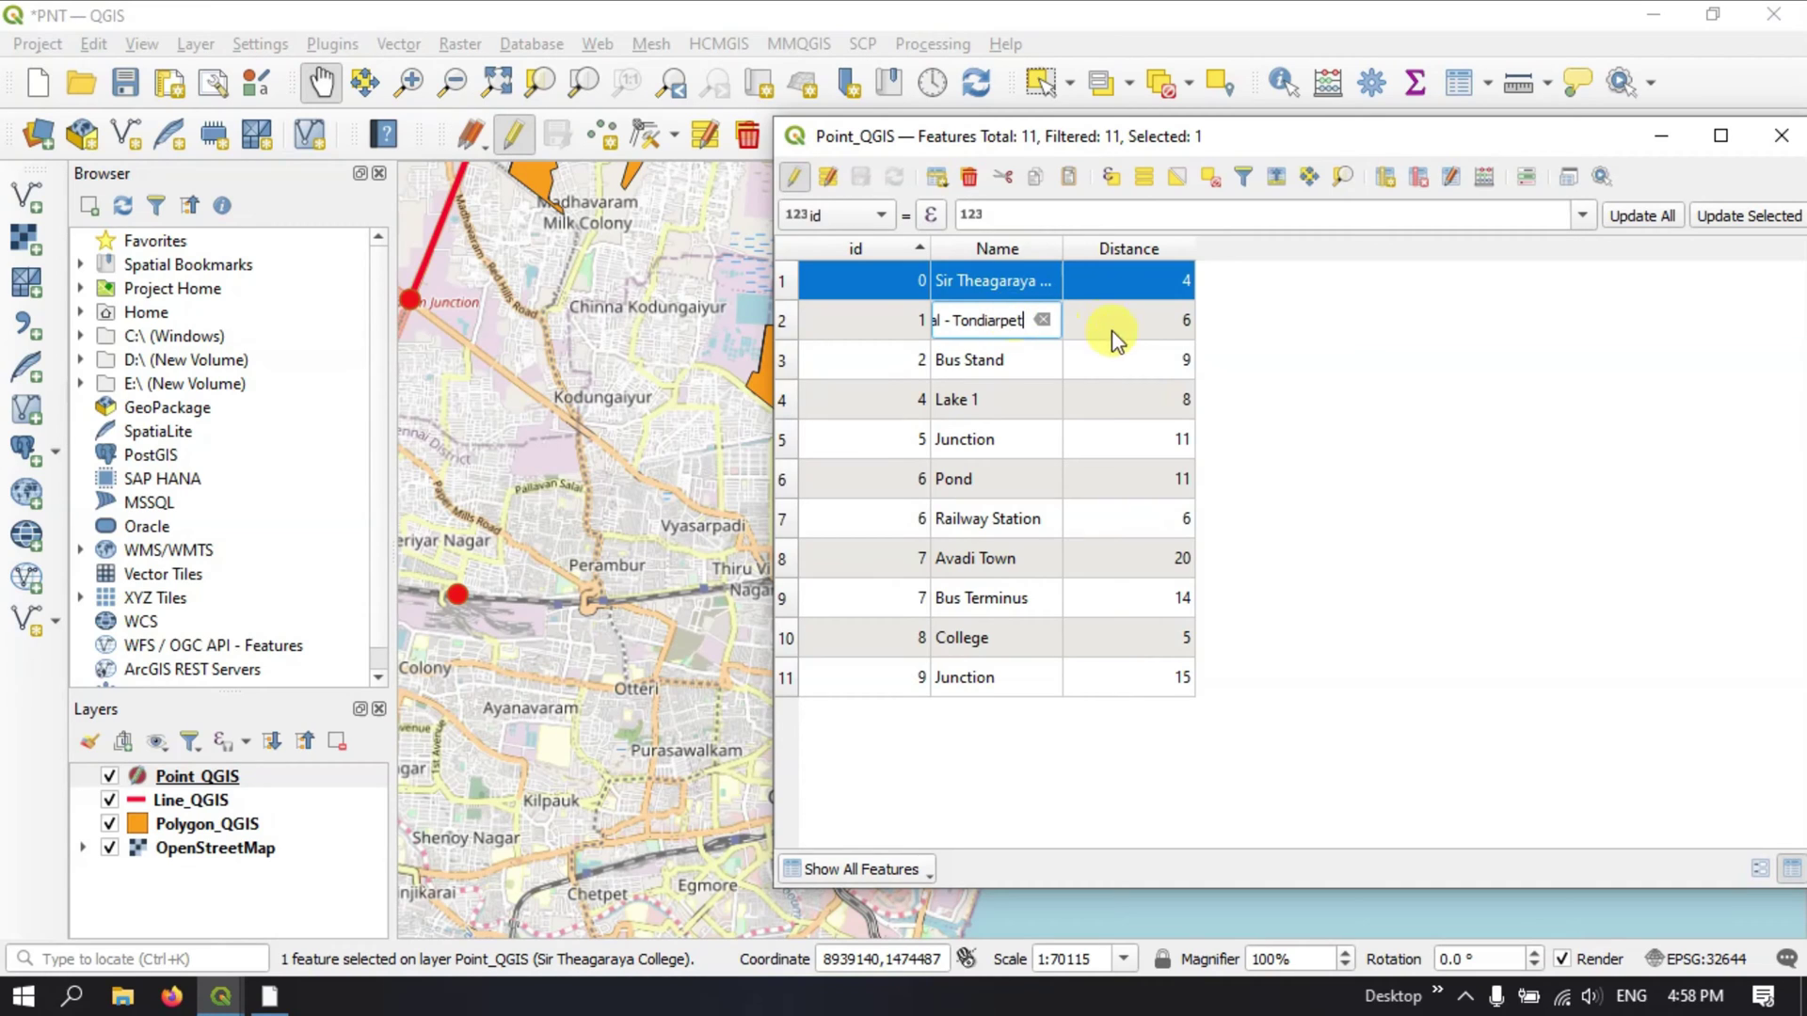
pyautogui.press('Return')
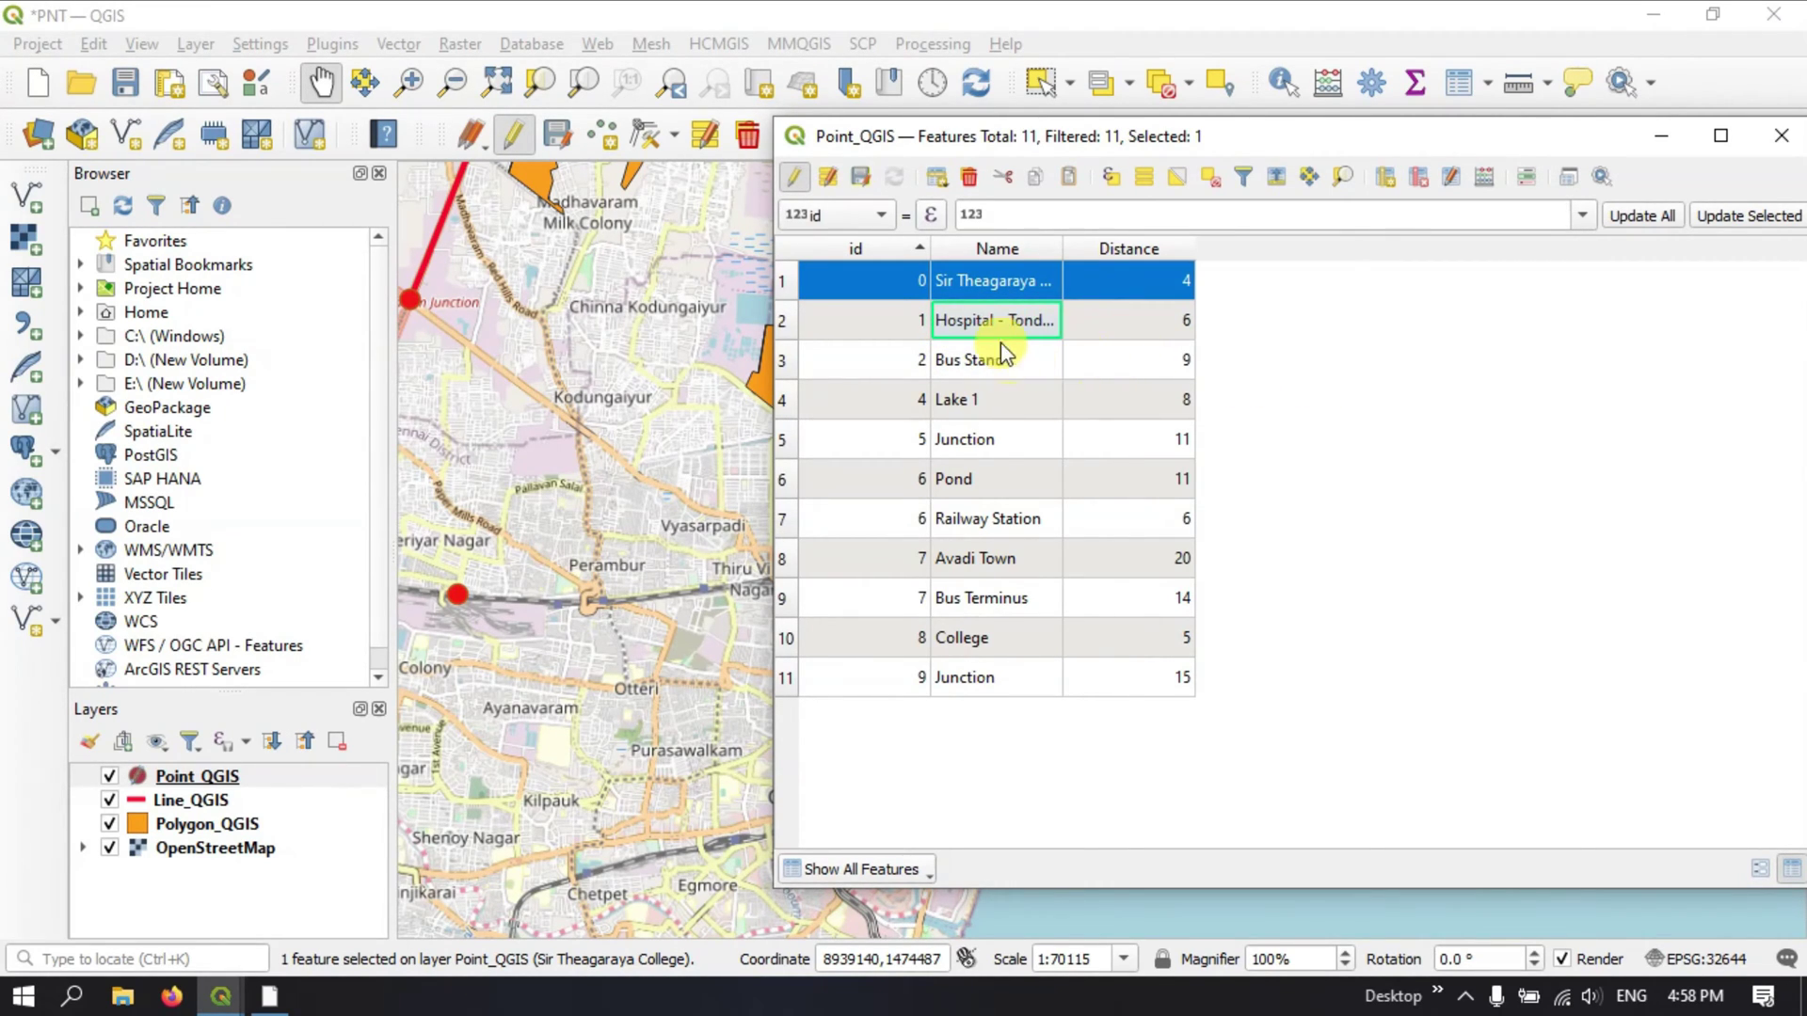
# Set the Distance of the Hospital - Tondiarpet record to 4
pyautogui.doubleClick(1136, 332)
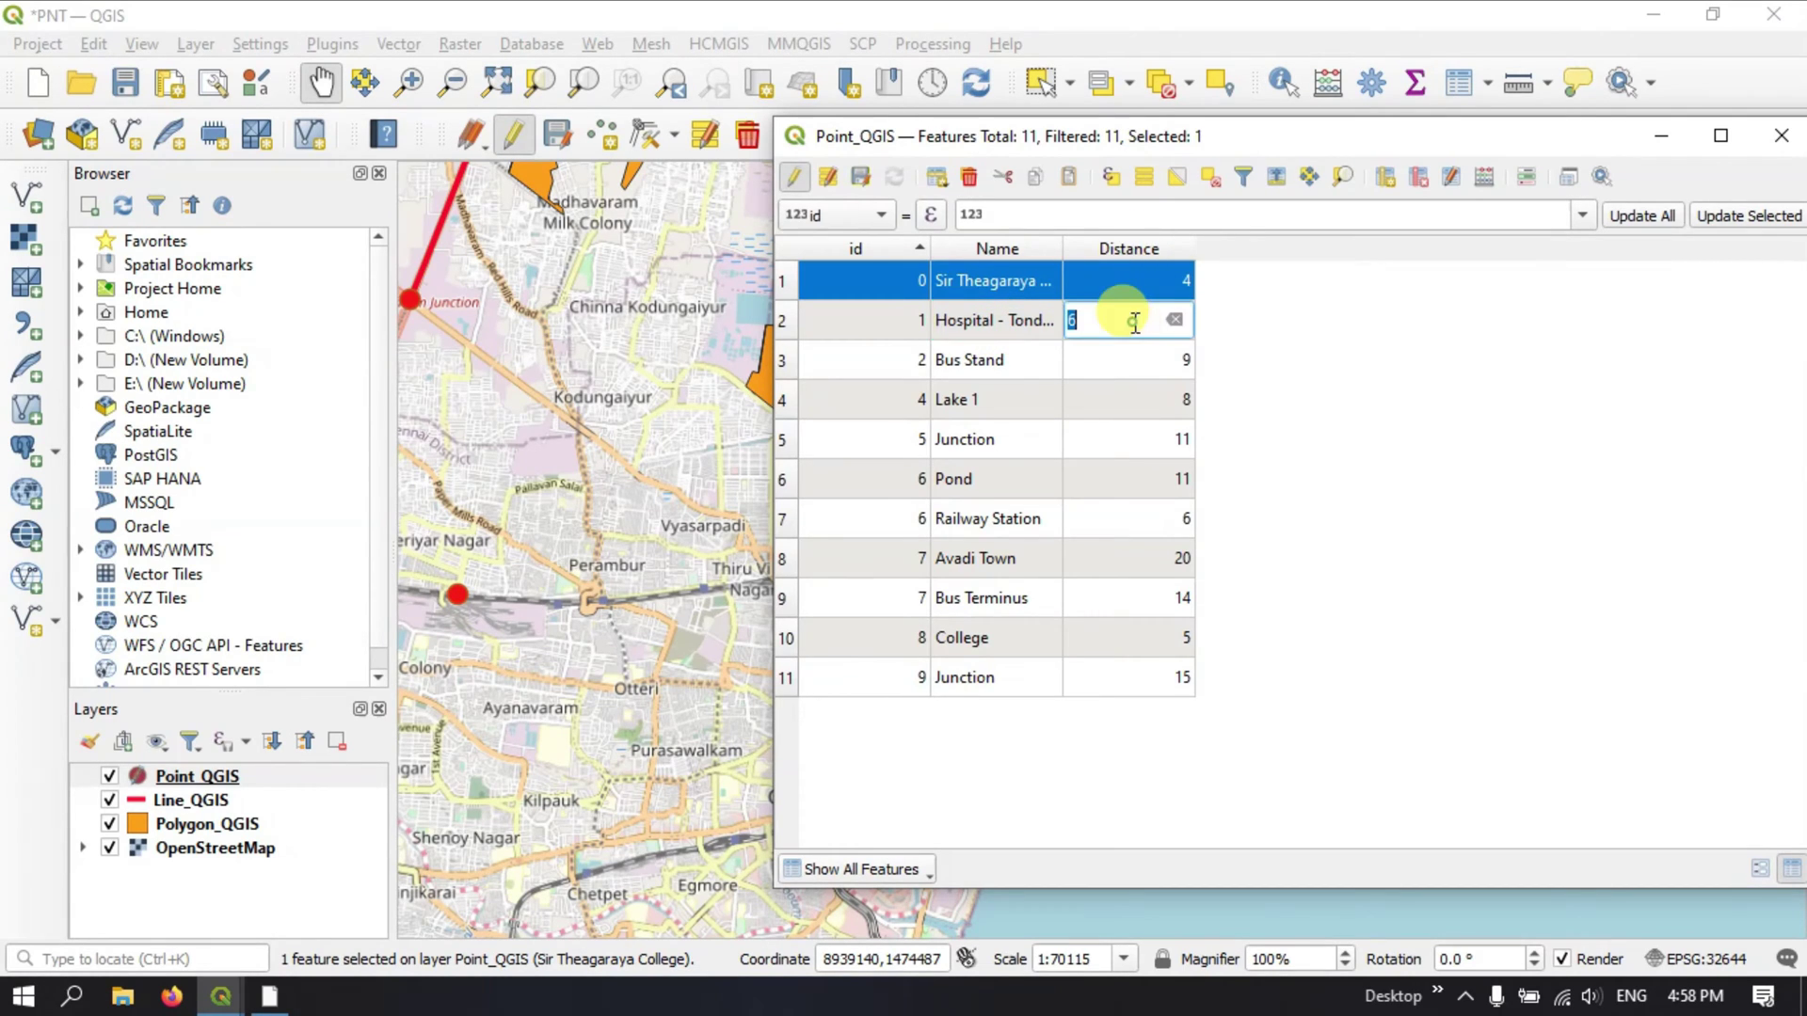
pyautogui.doubleClick(1083, 322)
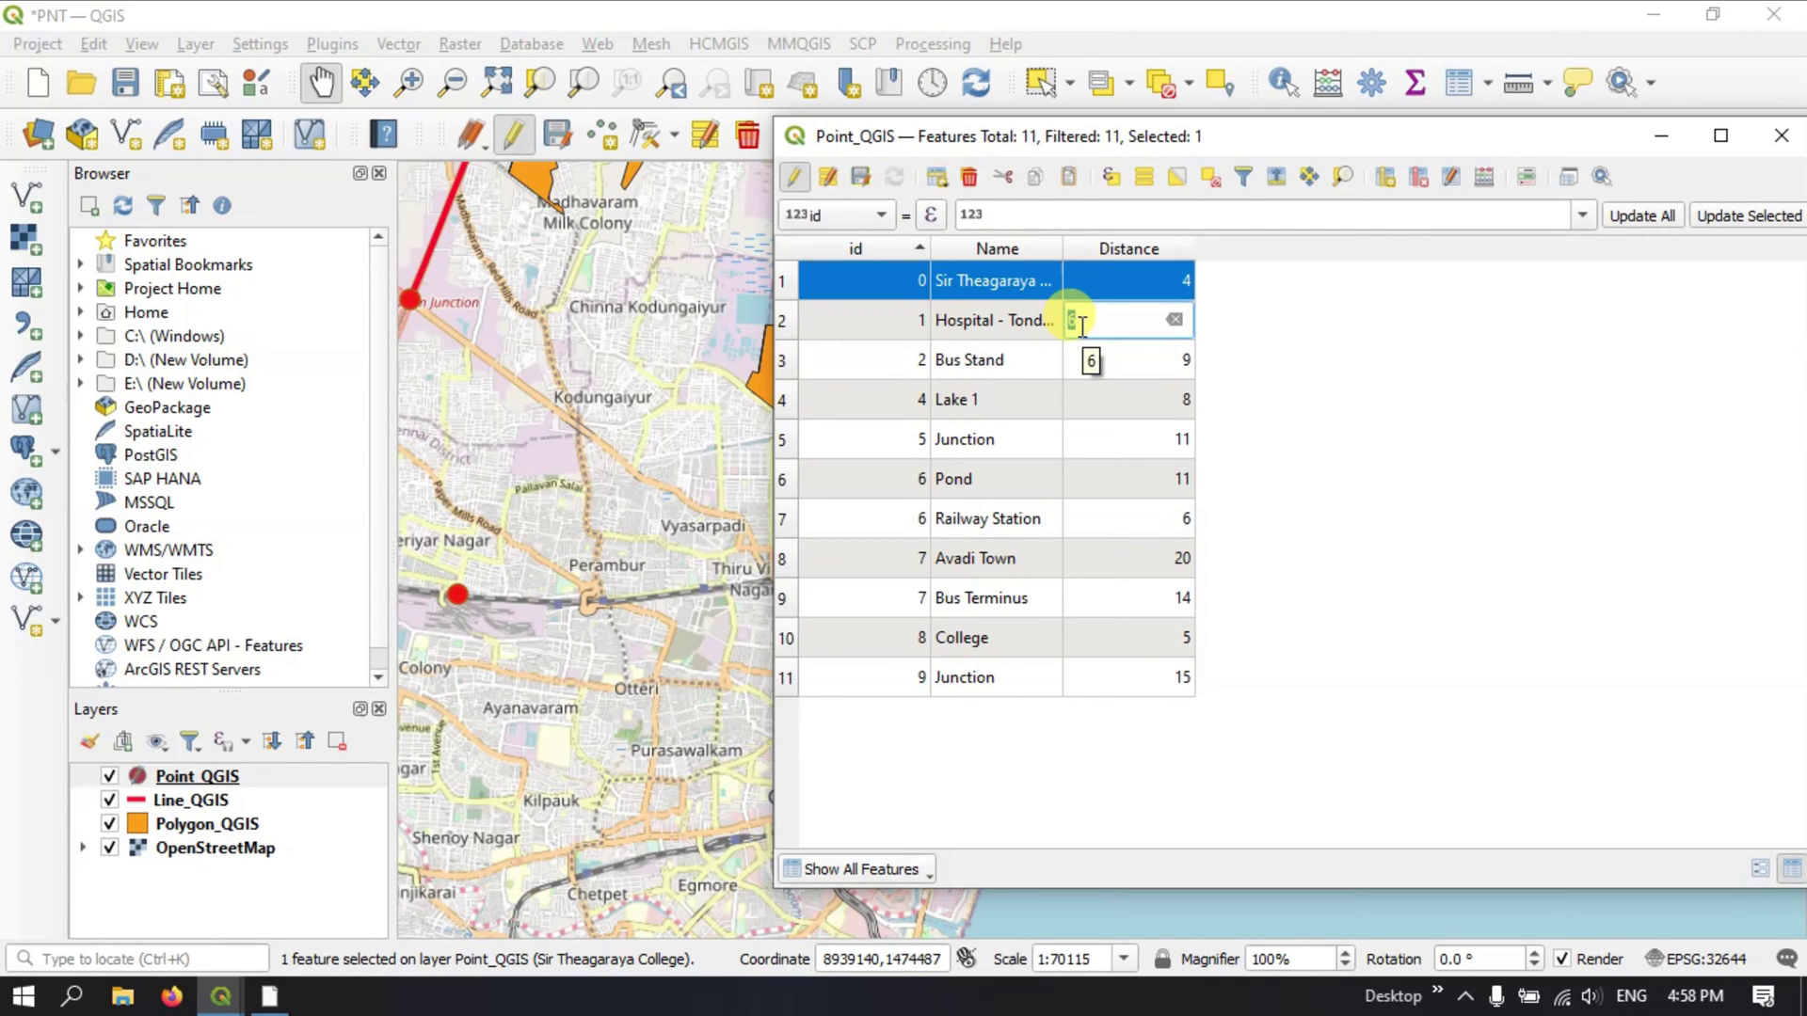
pyautogui.write('5')
pyautogui.press('BackSpace')
pyautogui.write('45')
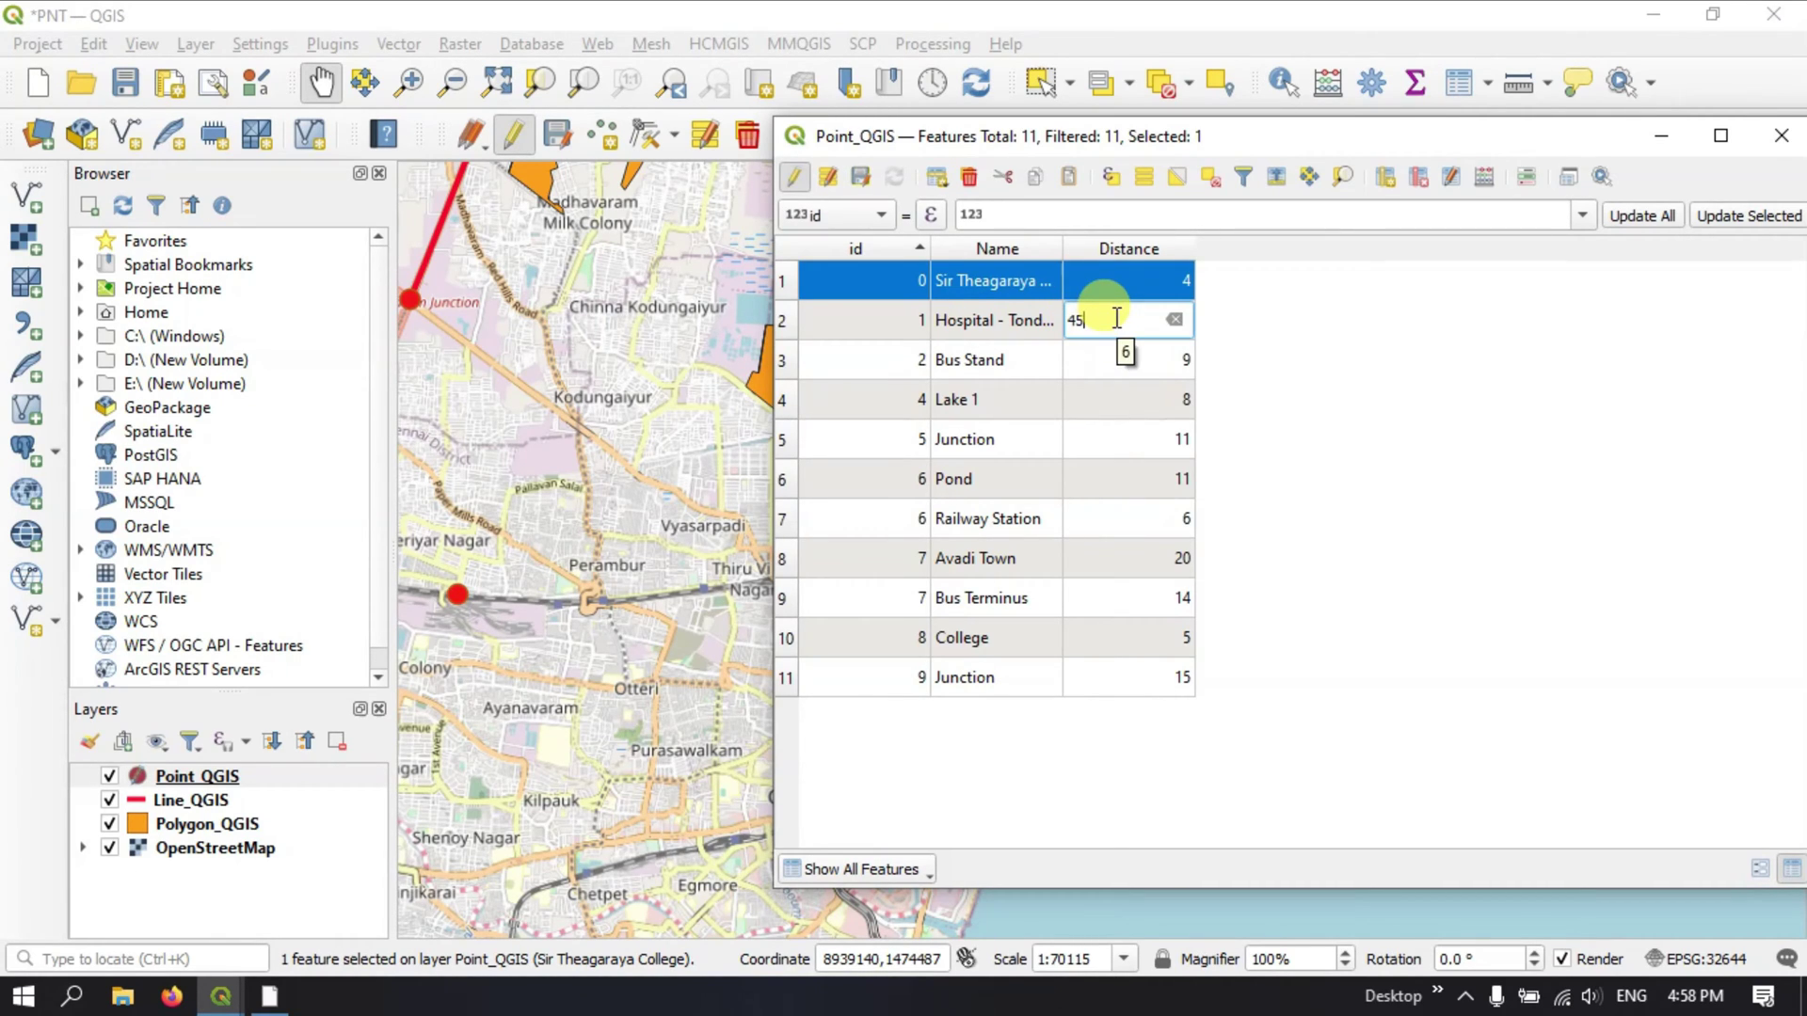
pyautogui.press('BackSpace')
pyautogui.click(1215, 328)
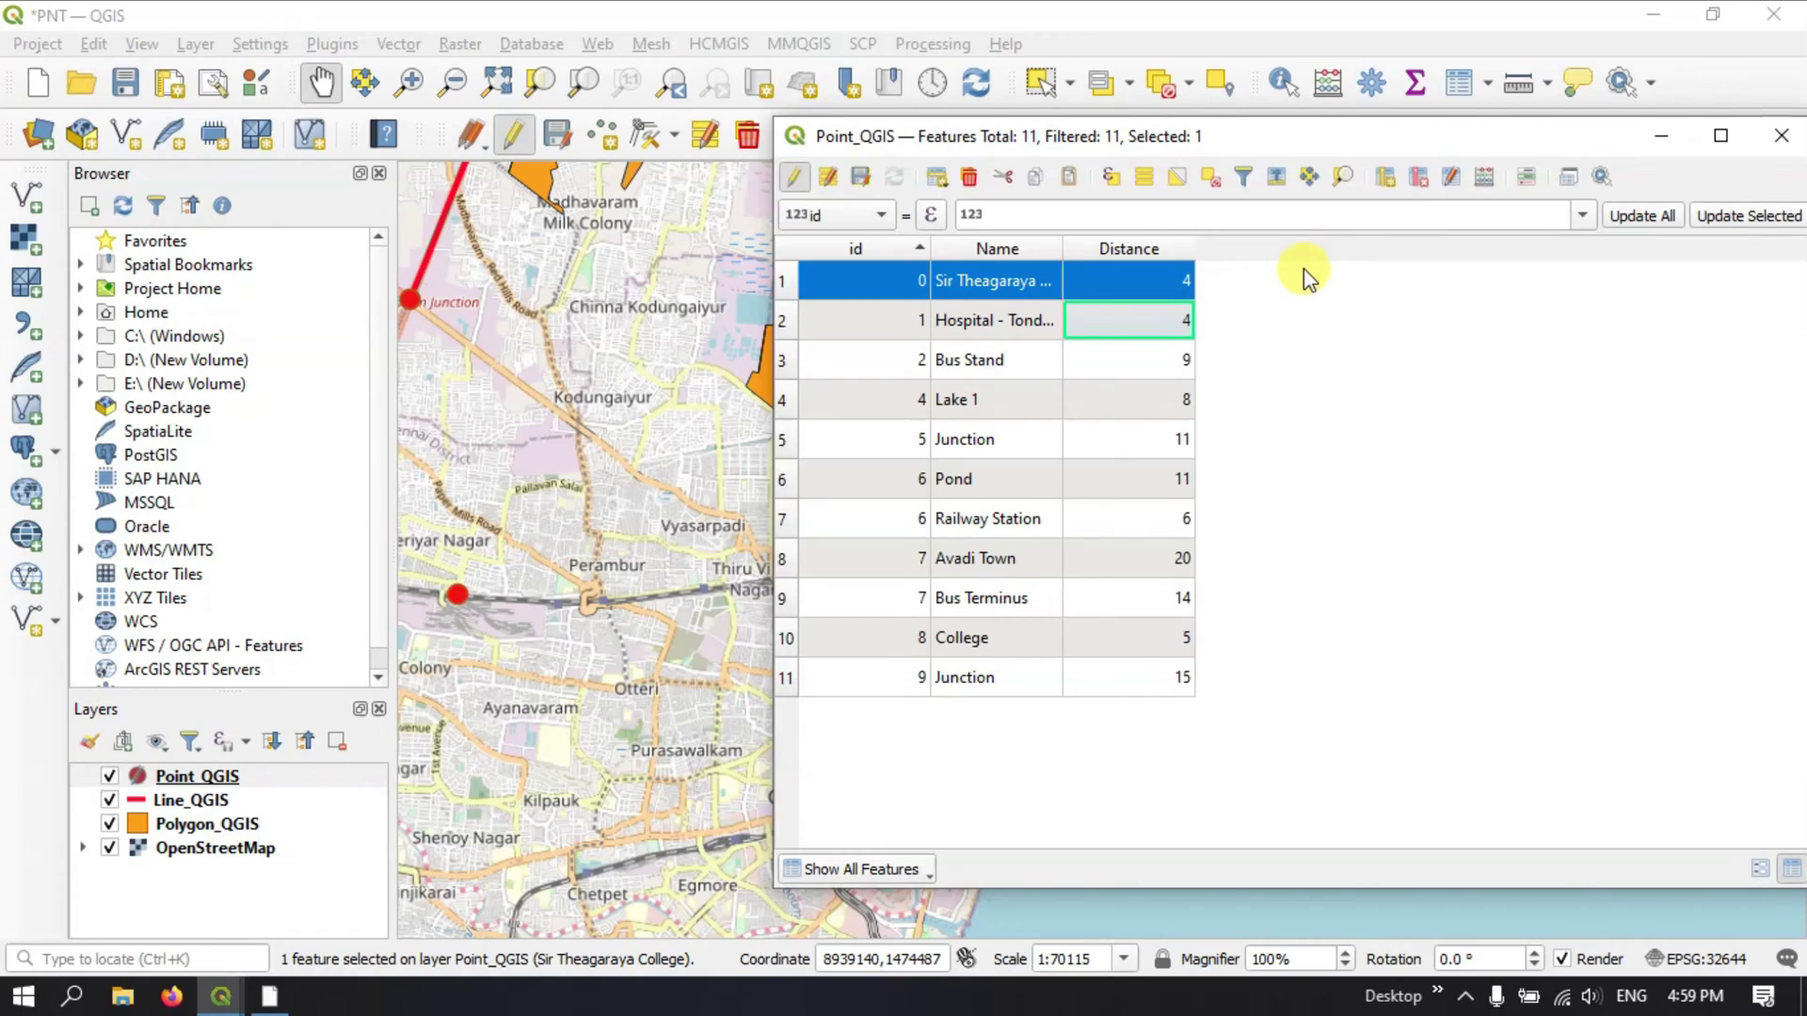
# Add a Text (string) field named Location with a length of 25 to the attribute table
pyautogui.click(1385, 178)
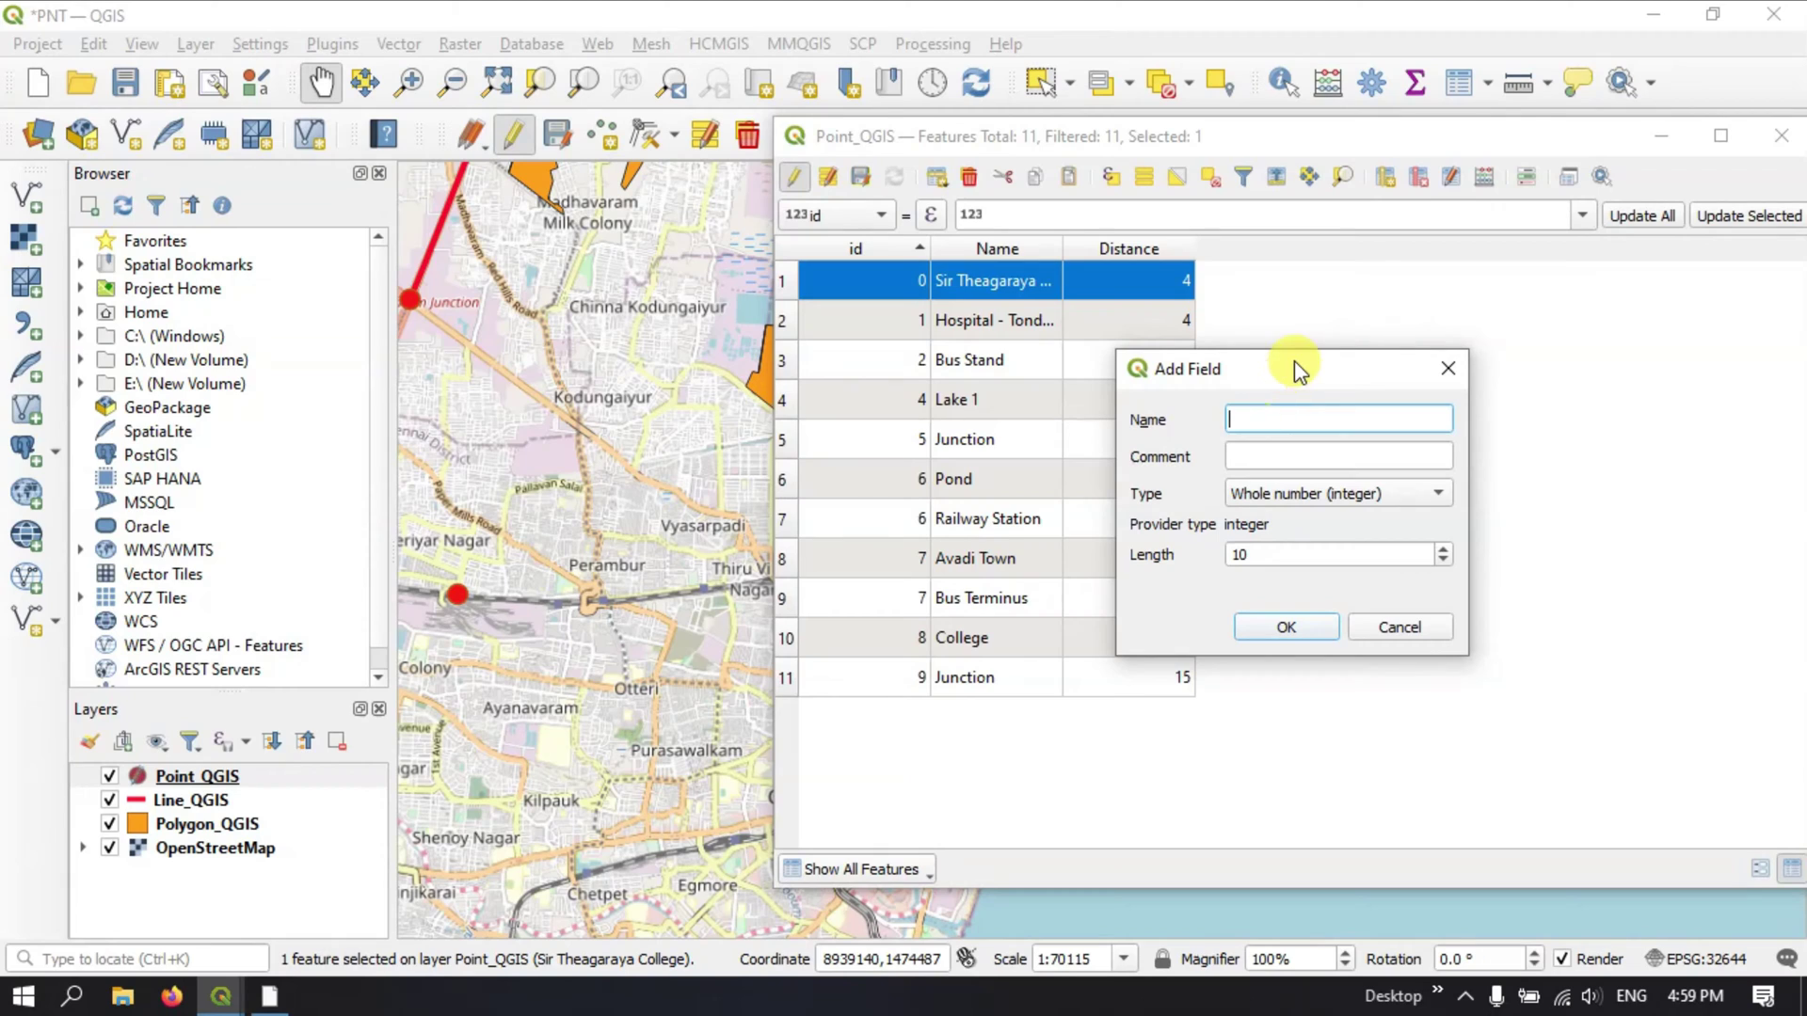
pyautogui.moveTo(1299, 368); pyautogui.dragTo(1408, 307)
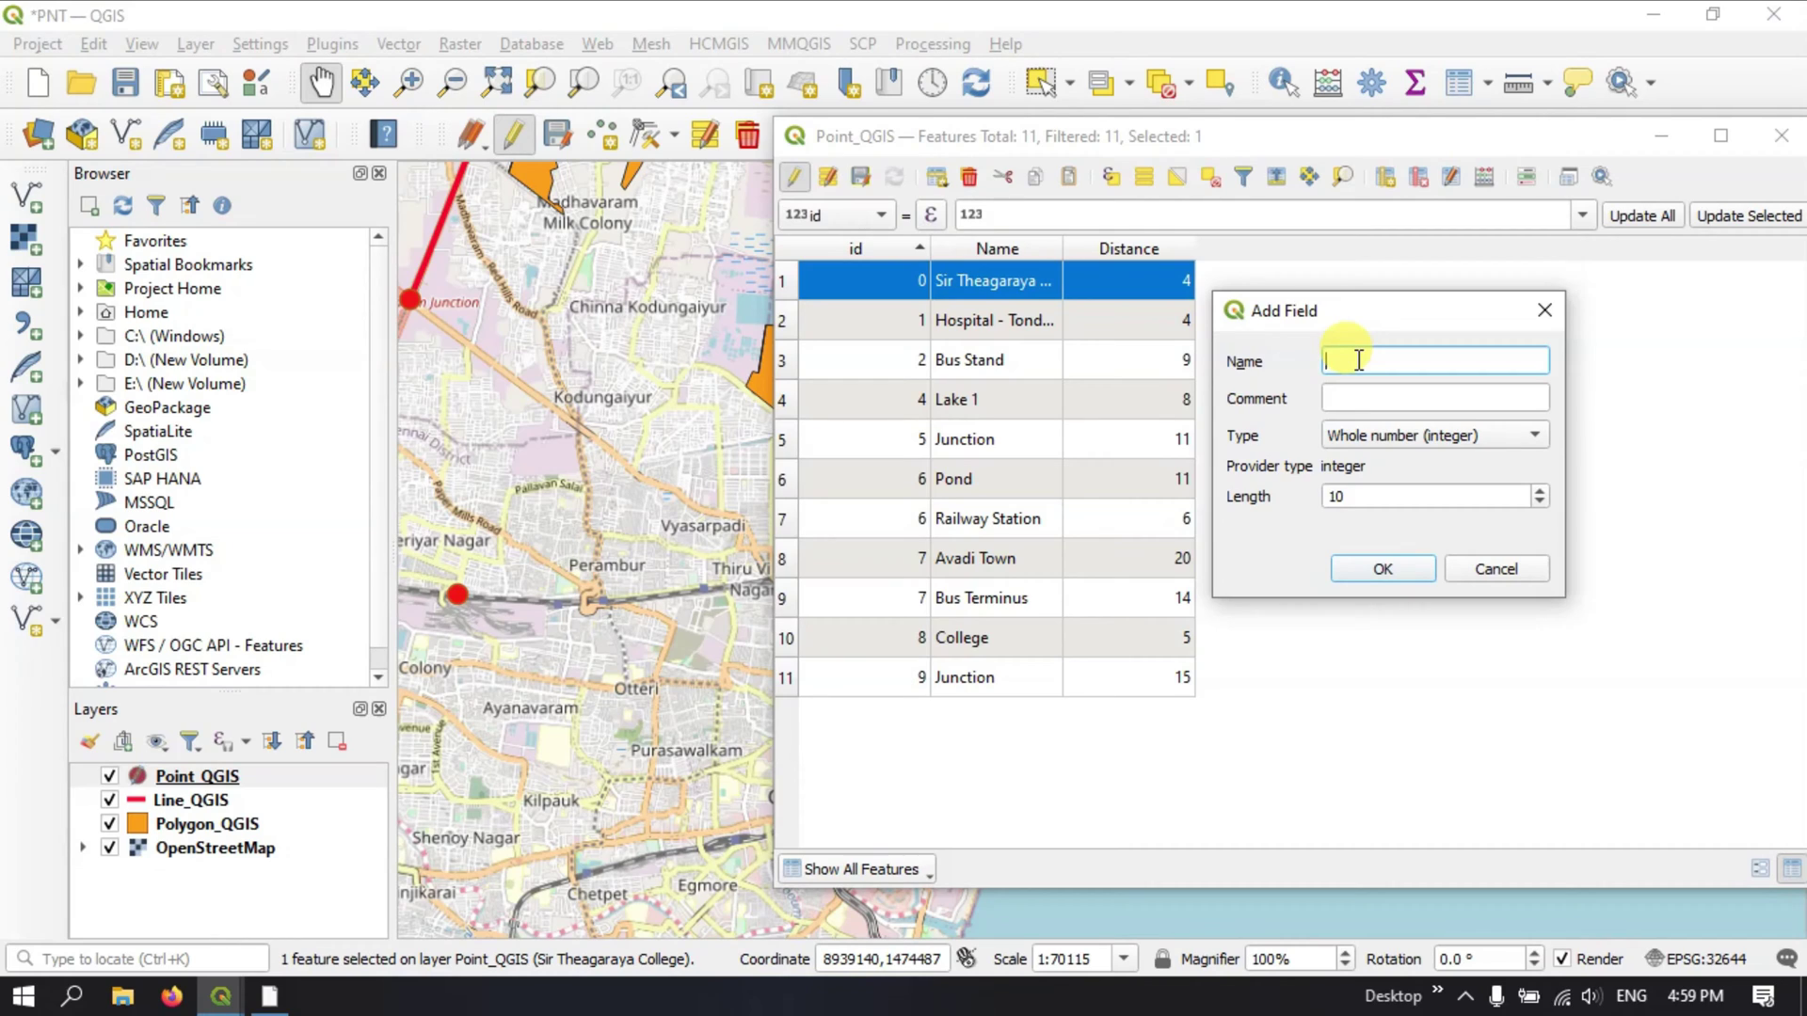
pyautogui.write('Location')
pyautogui.click(1358, 397)
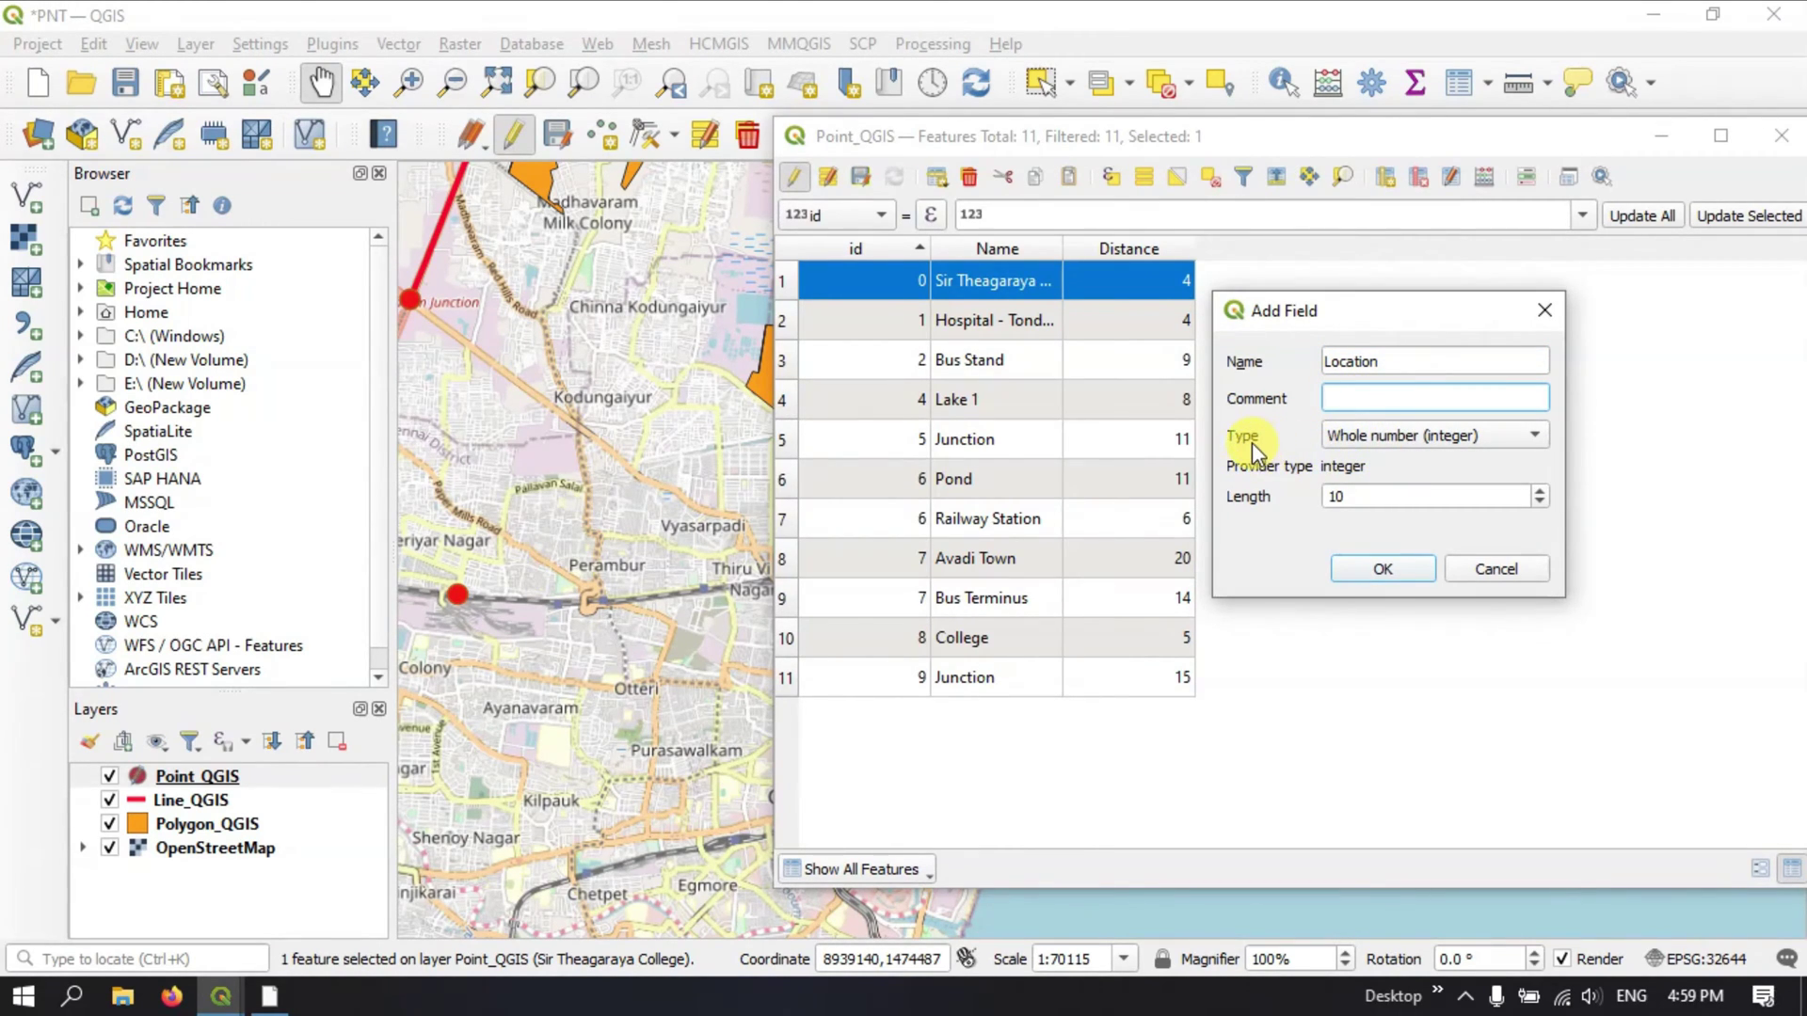
pyautogui.click(1358, 436)
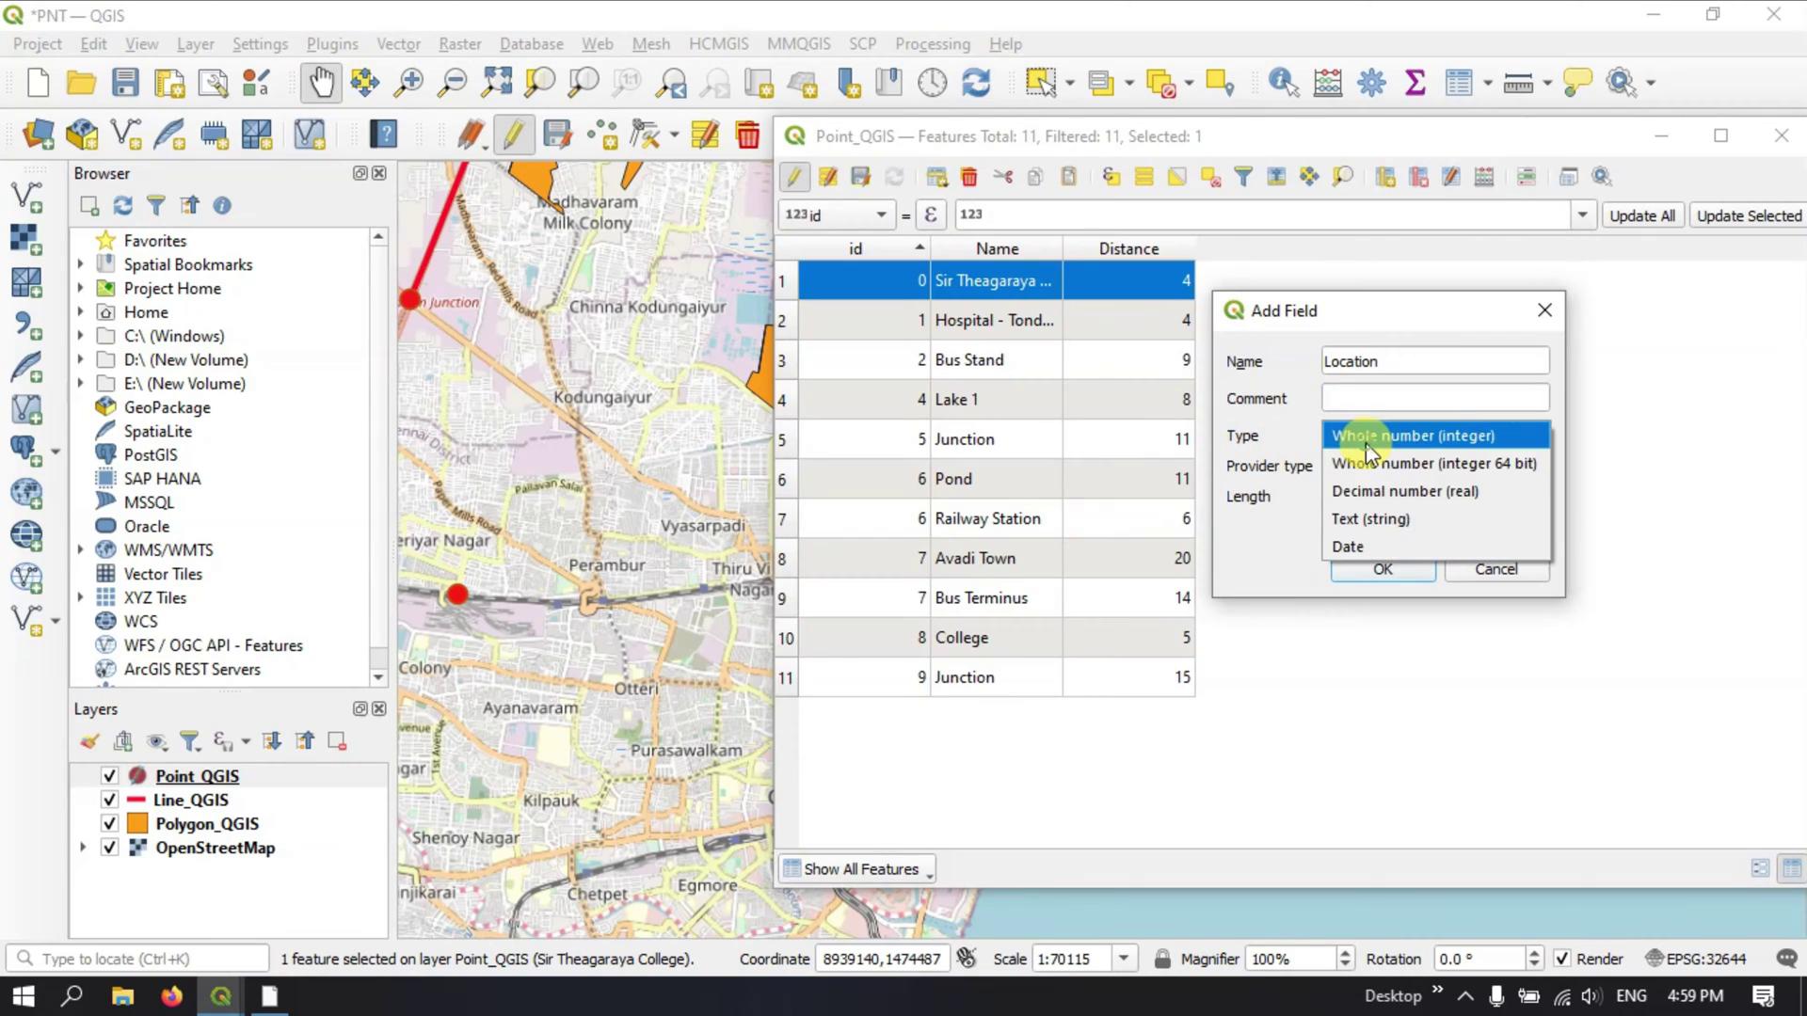
pyautogui.click(1379, 522)
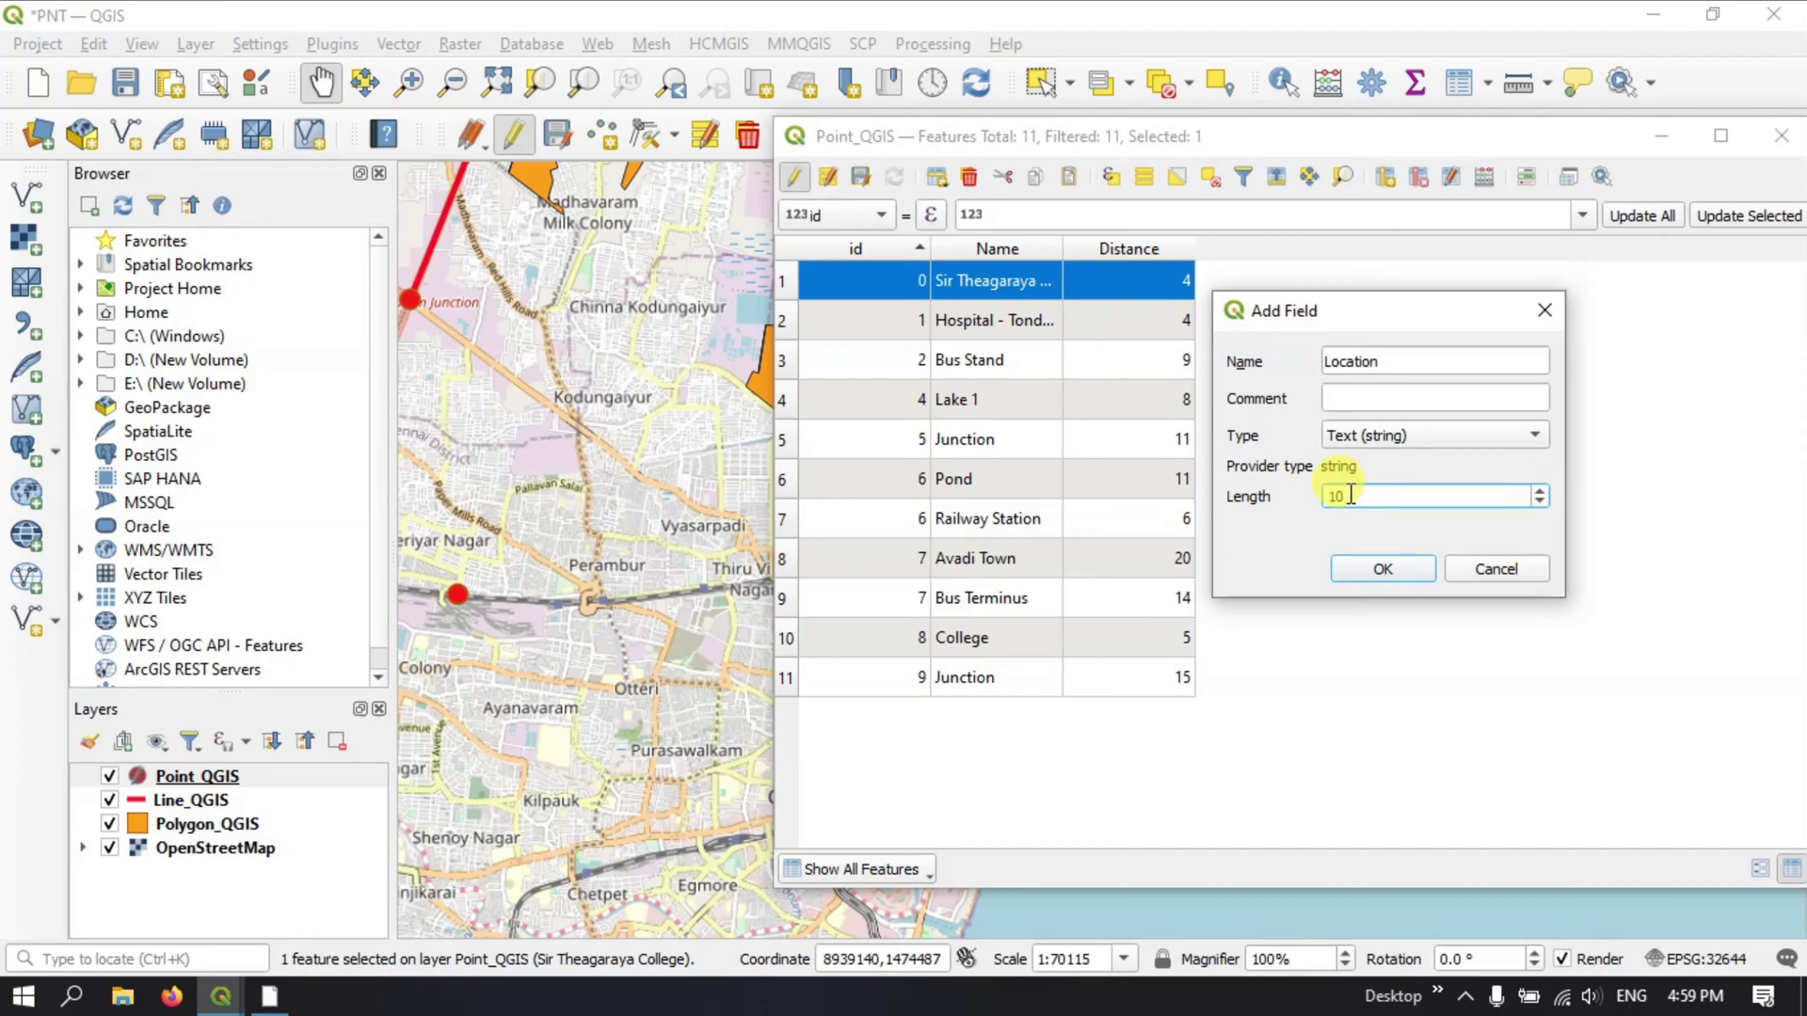
pyautogui.moveTo(1350, 494); pyautogui.dragTo(1323, 500)
pyautogui.write('25')
pyautogui.click(1386, 563)
# Widen the Name column to fit its entries and set the Location of Sir Theagaraya College to Chennai
pyautogui.doubleClick(1258, 283)
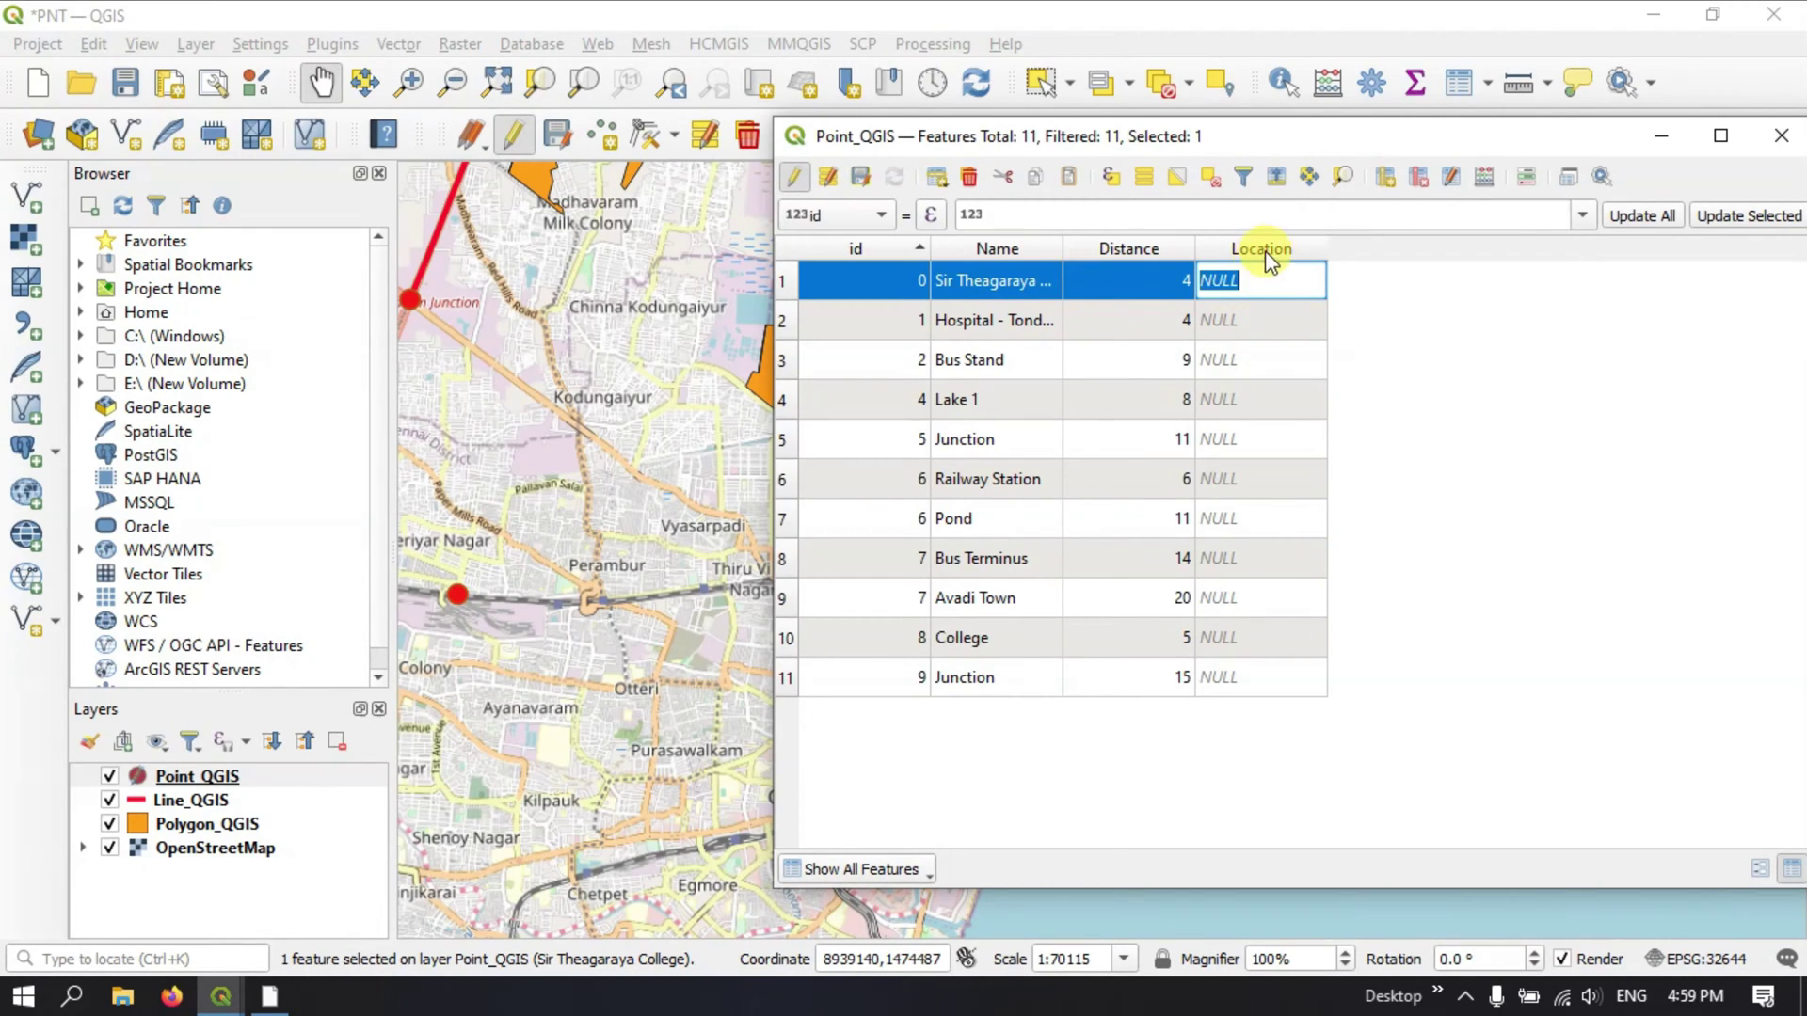
pyautogui.click(1264, 281)
pyautogui.moveTo(1264, 281); pyautogui.dragTo(1185, 282)
pyautogui.click(1068, 249)
pyautogui.moveTo(1069, 248); pyautogui.dragTo(1131, 248)
pyautogui.doubleClick(1290, 282)
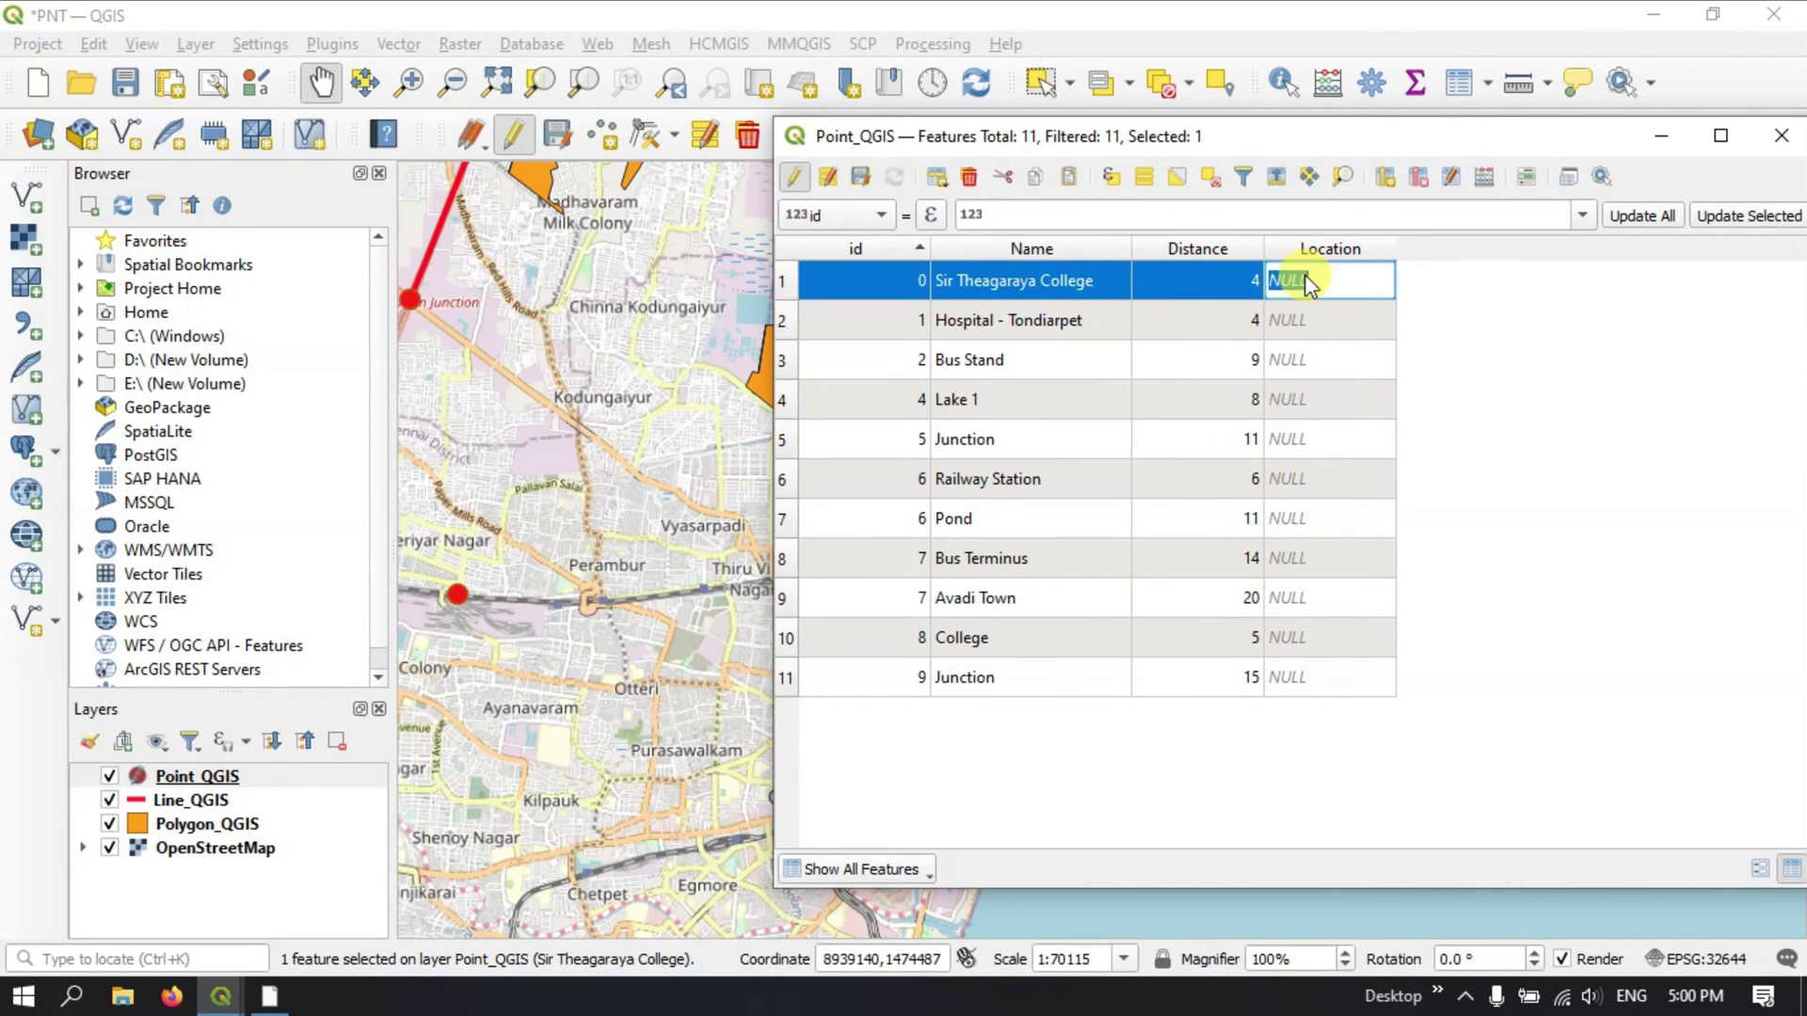
pyautogui.write('C')
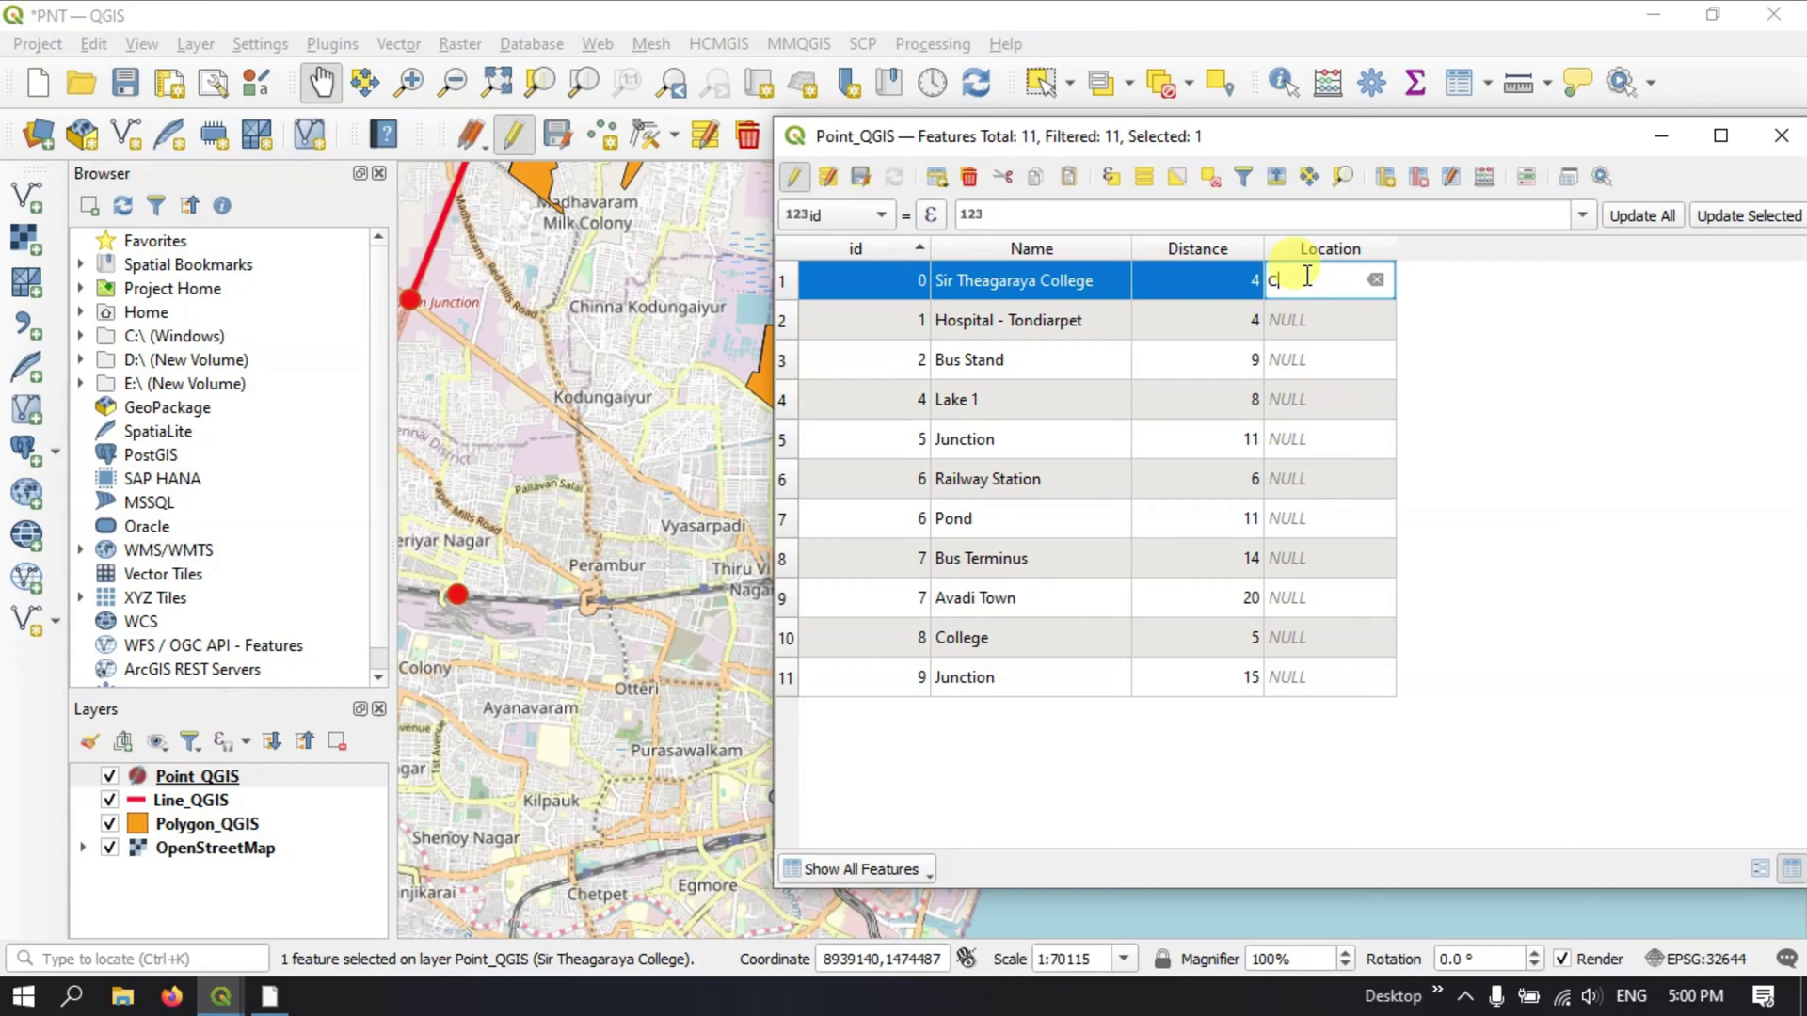
pyautogui.write('hennai')
# Set the Location of the Hospital - Tondiarpet record to Tondiarpet
pyautogui.doubleClick(1304, 321)
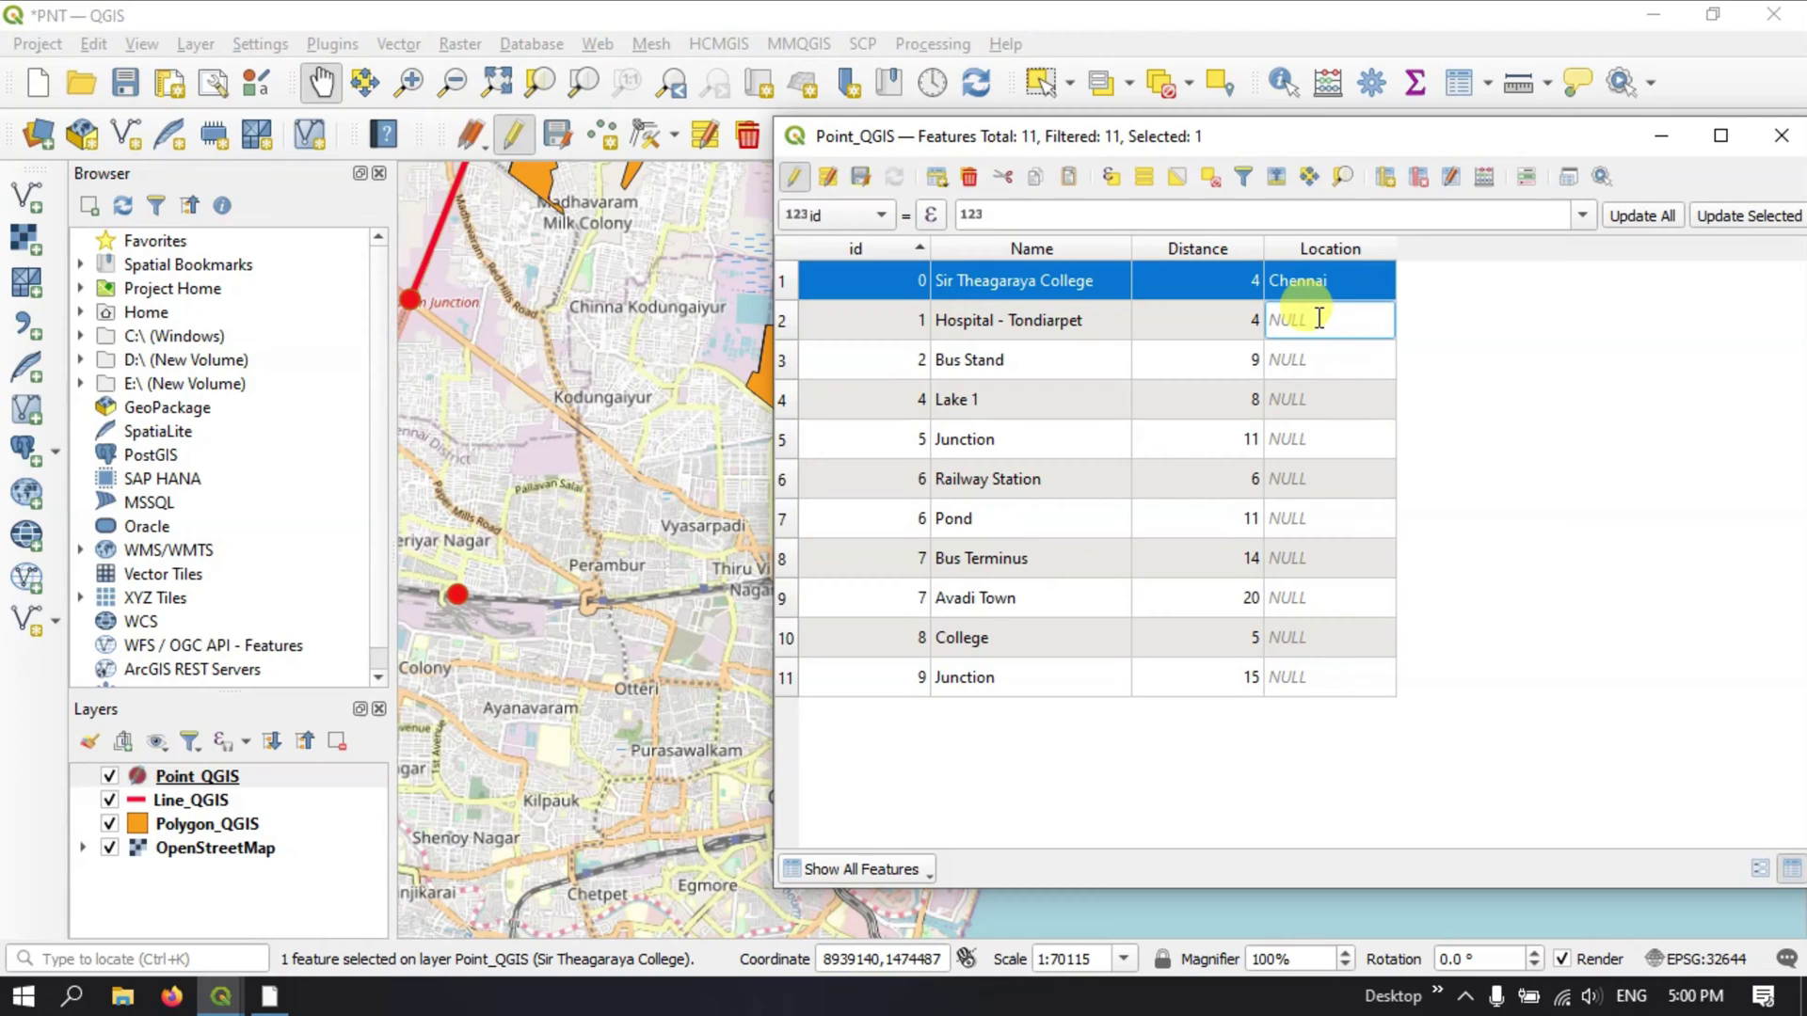
pyautogui.press('BackSpace')
pyautogui.press('BackSpace')
pyautogui.press('BackSpace')
pyautogui.press('BackSpace')
pyautogui.write('Tondiarpet')
# Select the Bus Stand record, find its point on the map, and set its Location to Tiruvottiyur
pyautogui.doubleClick(975, 370)
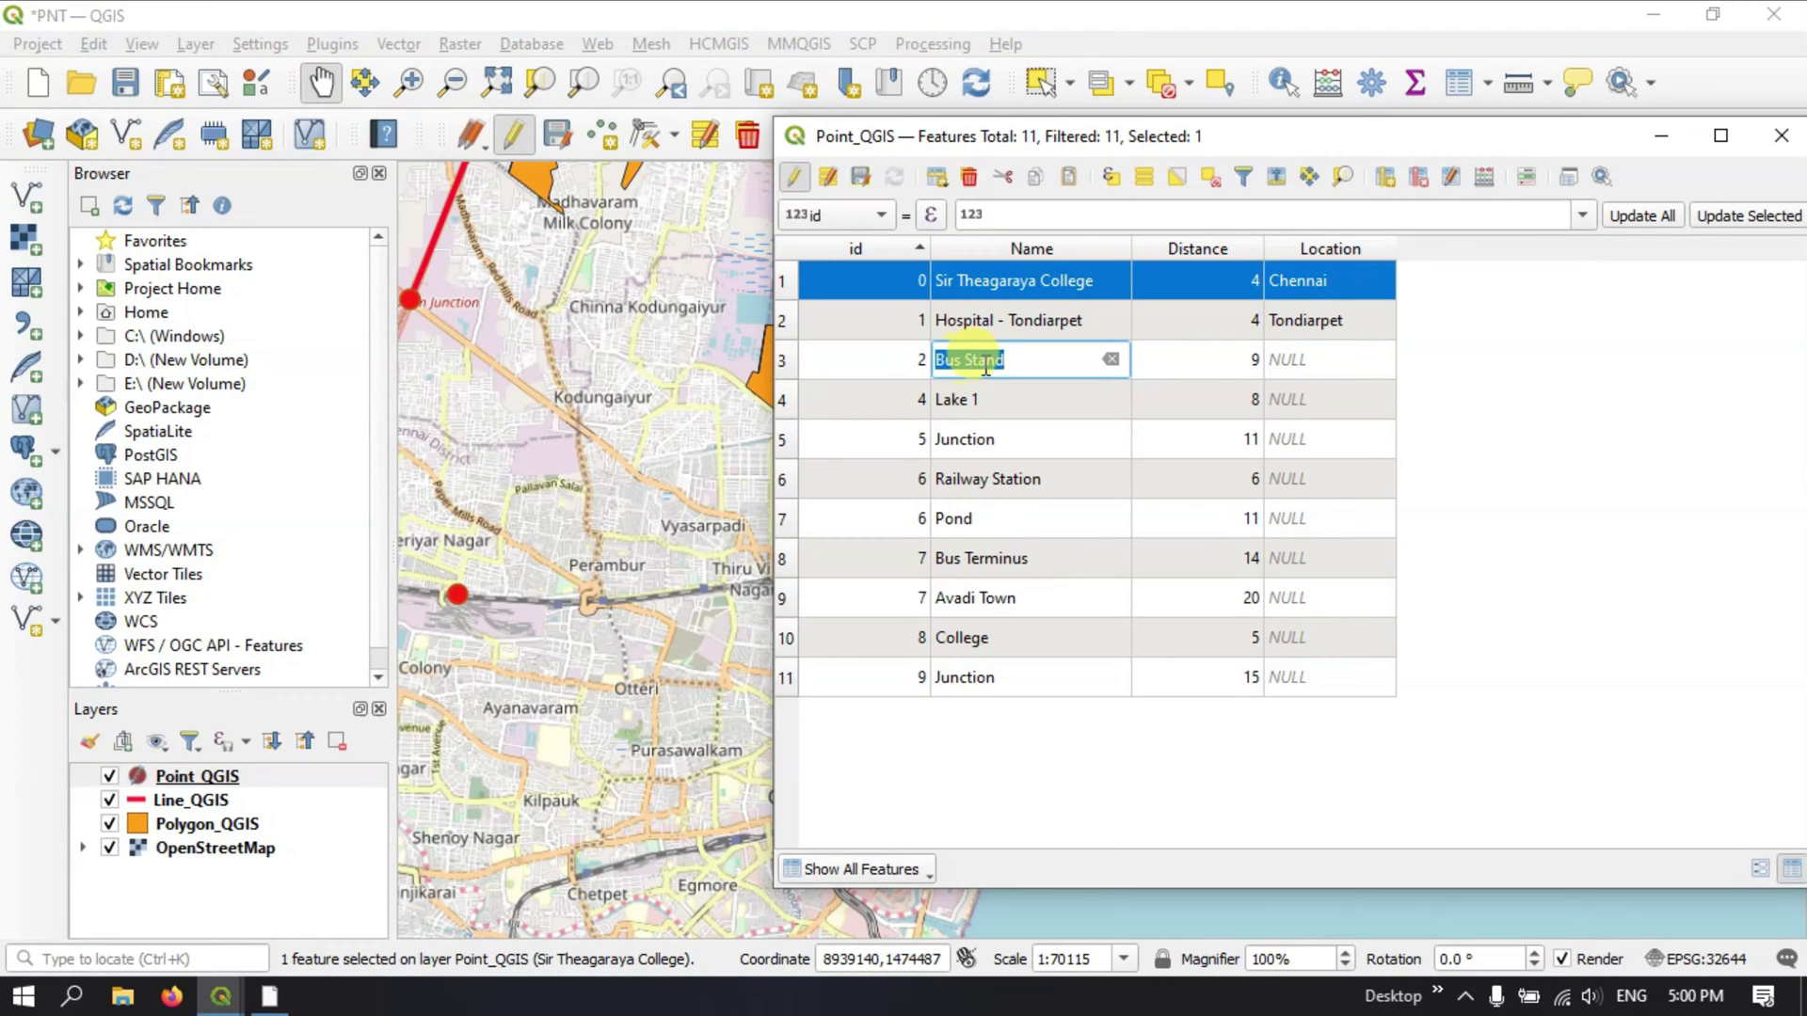
pyautogui.click(789, 361)
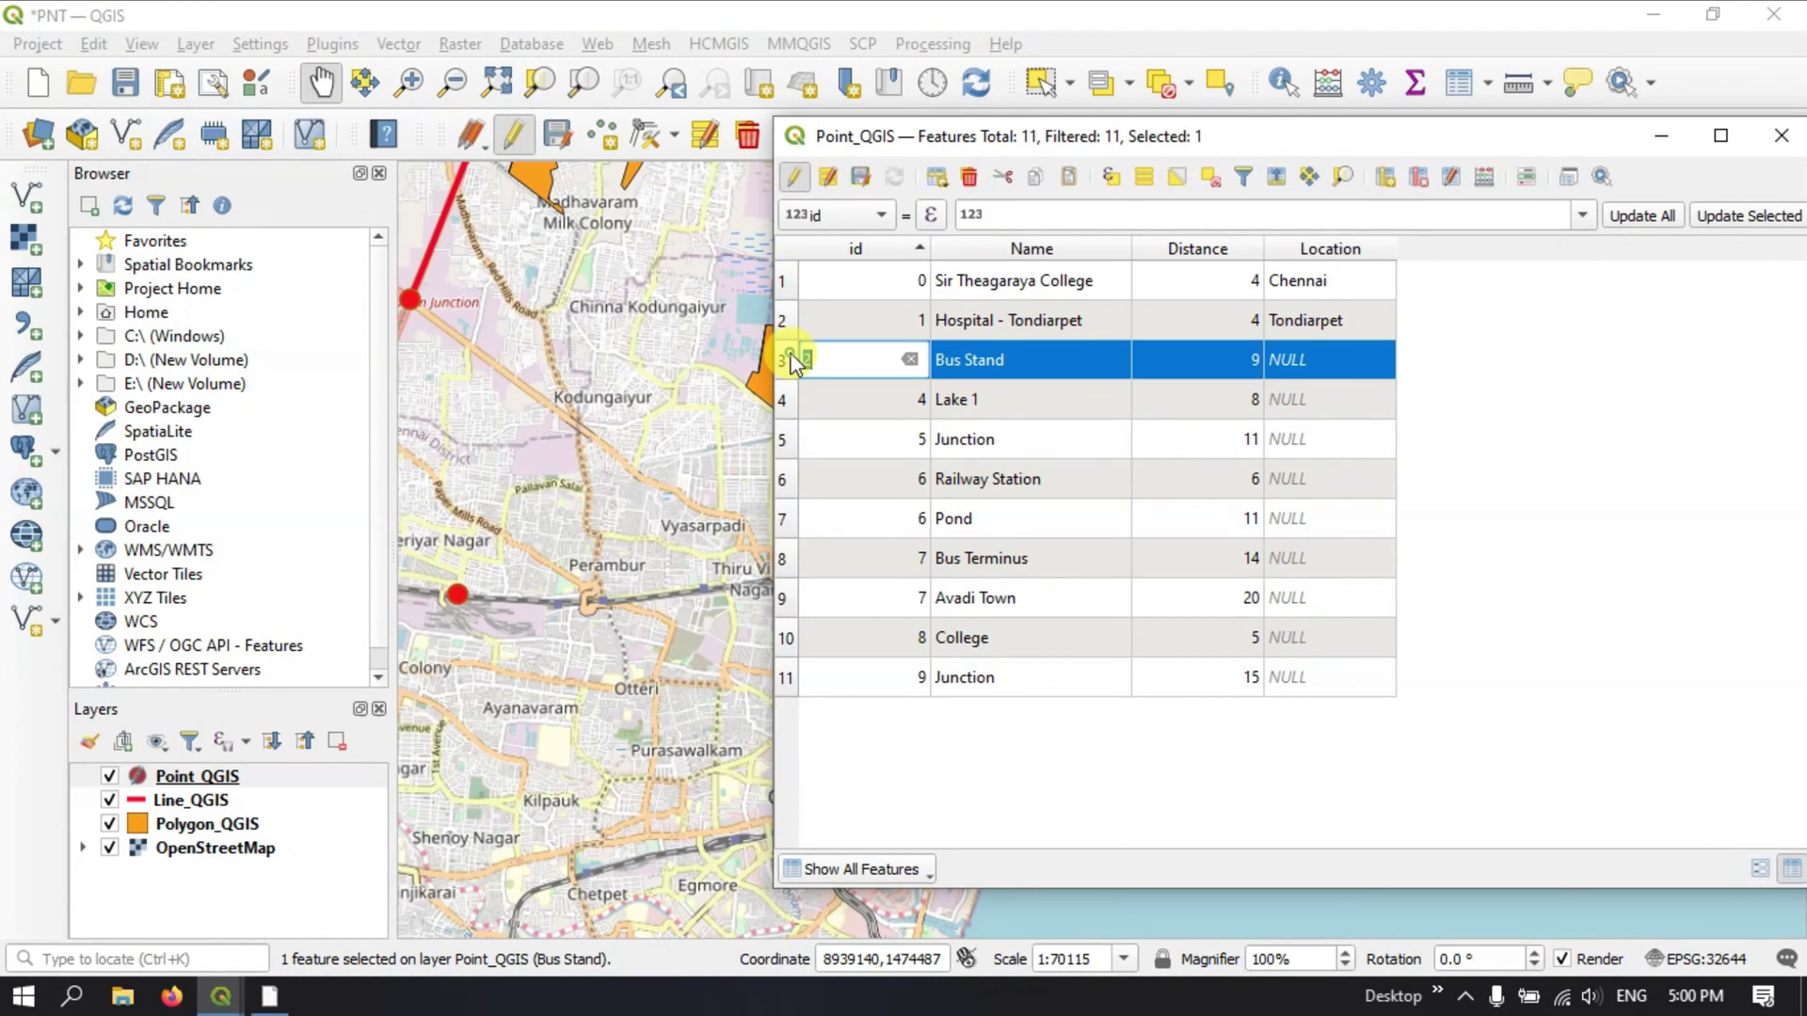
pyautogui.scroll(-1, 613, 447)
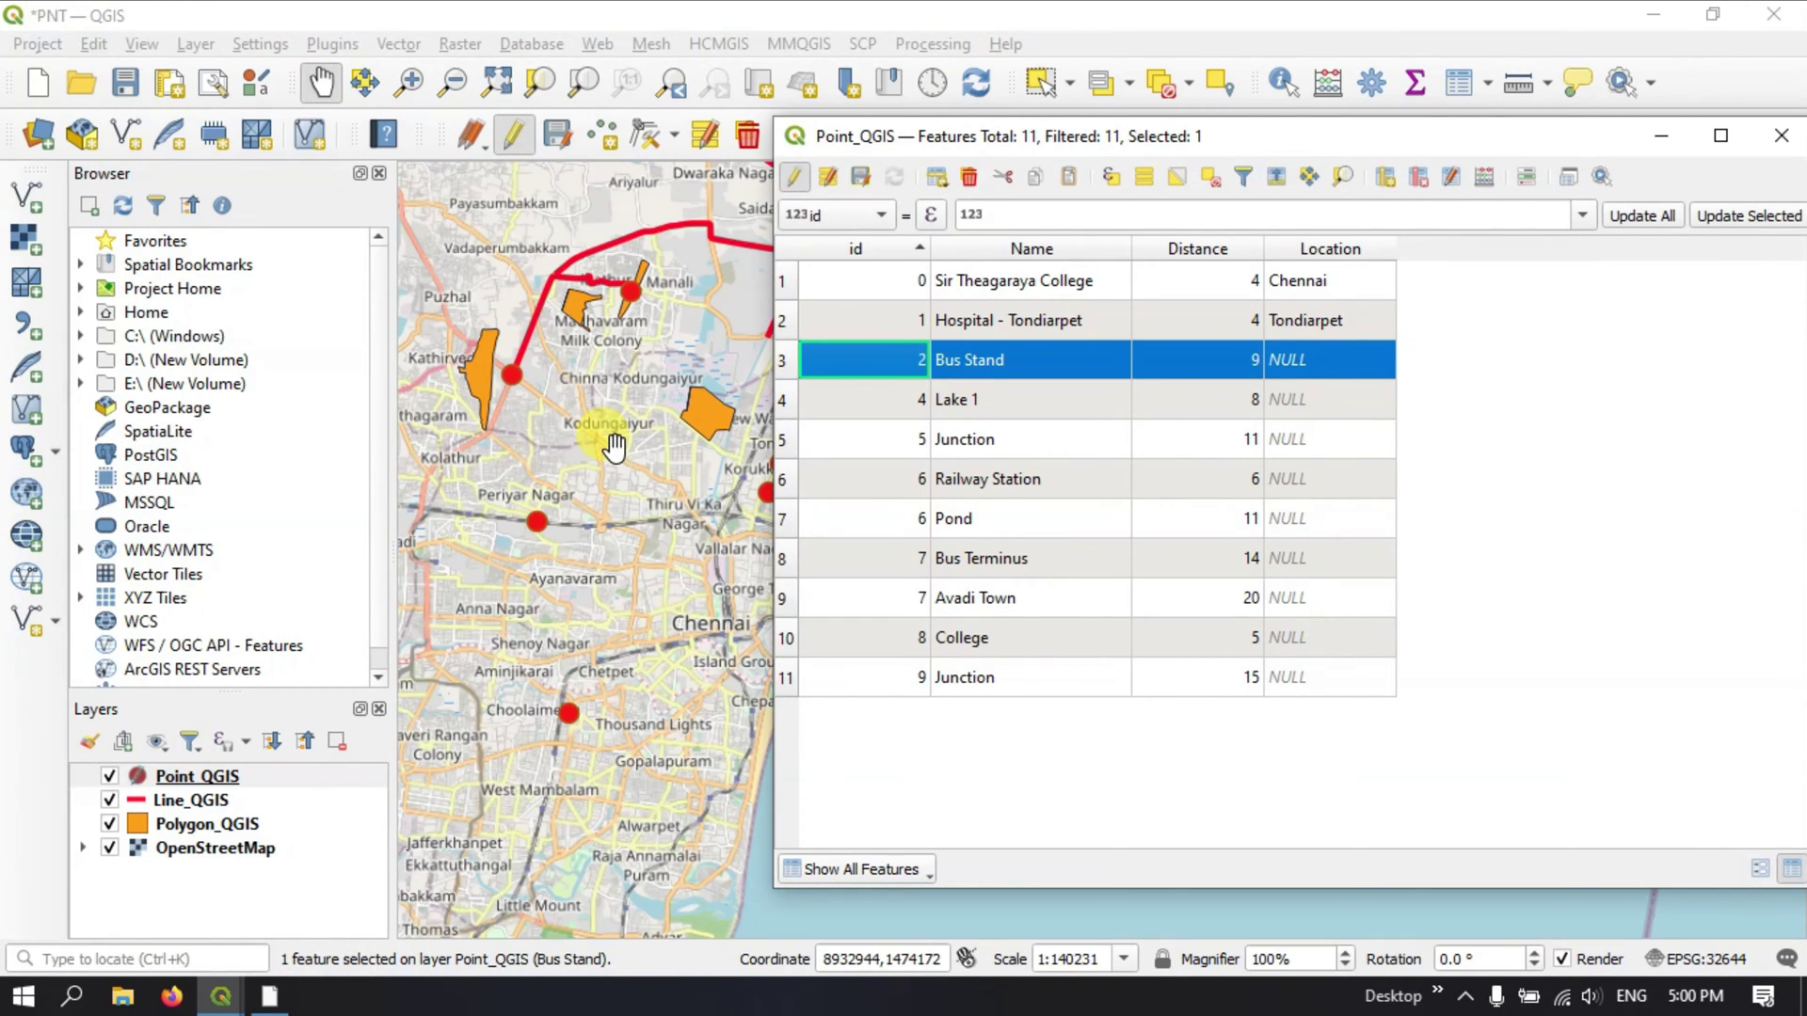
pyautogui.scroll(1, 743, 356)
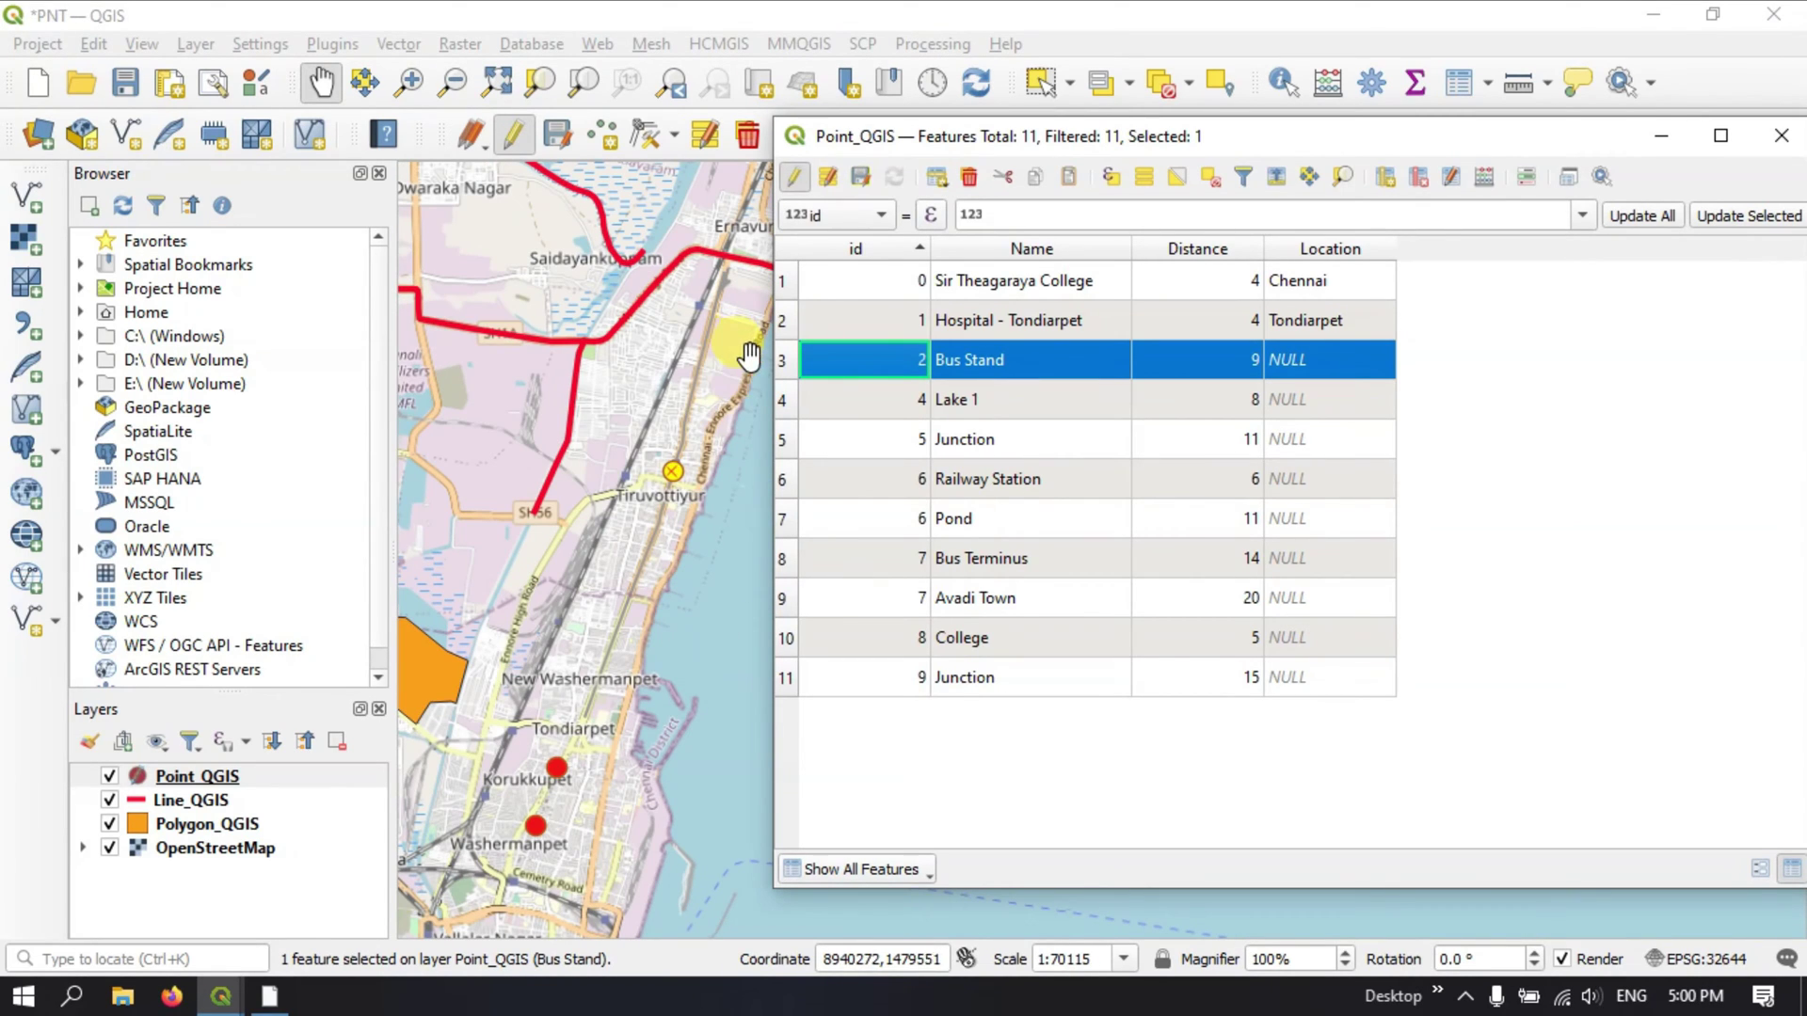
pyautogui.scroll(1, 672, 474)
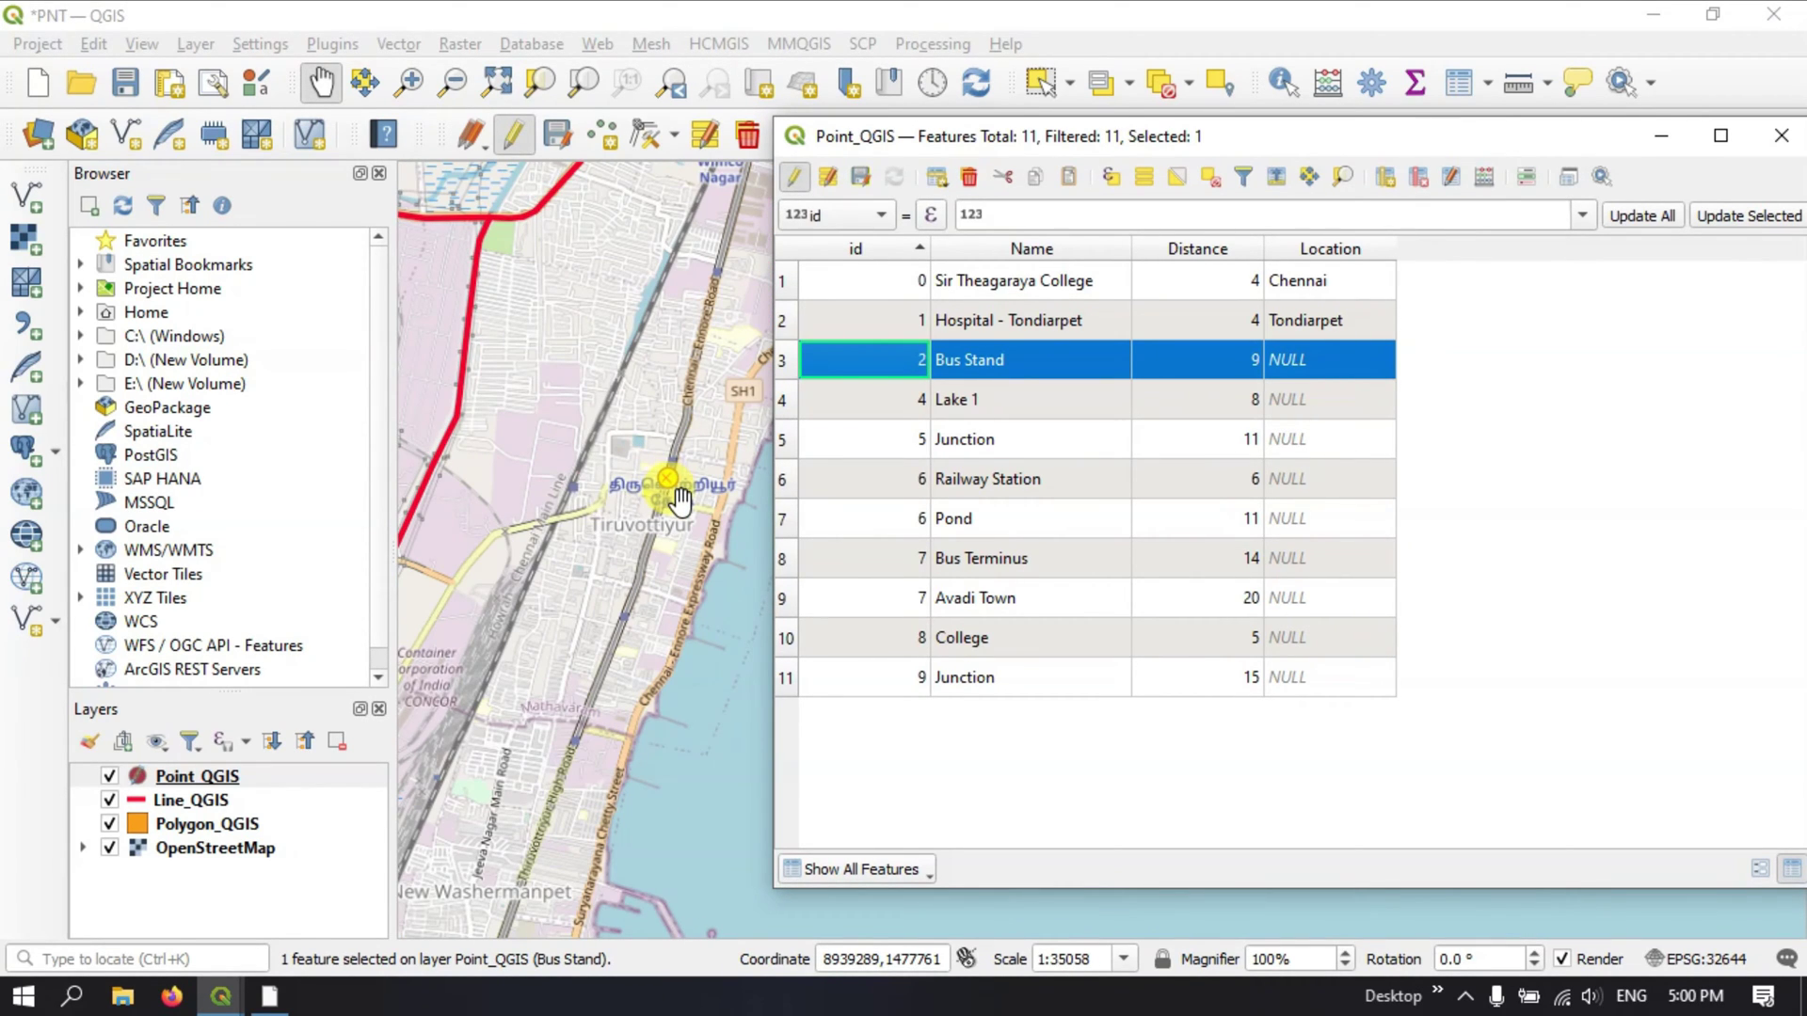
pyautogui.doubleClick(1286, 359)
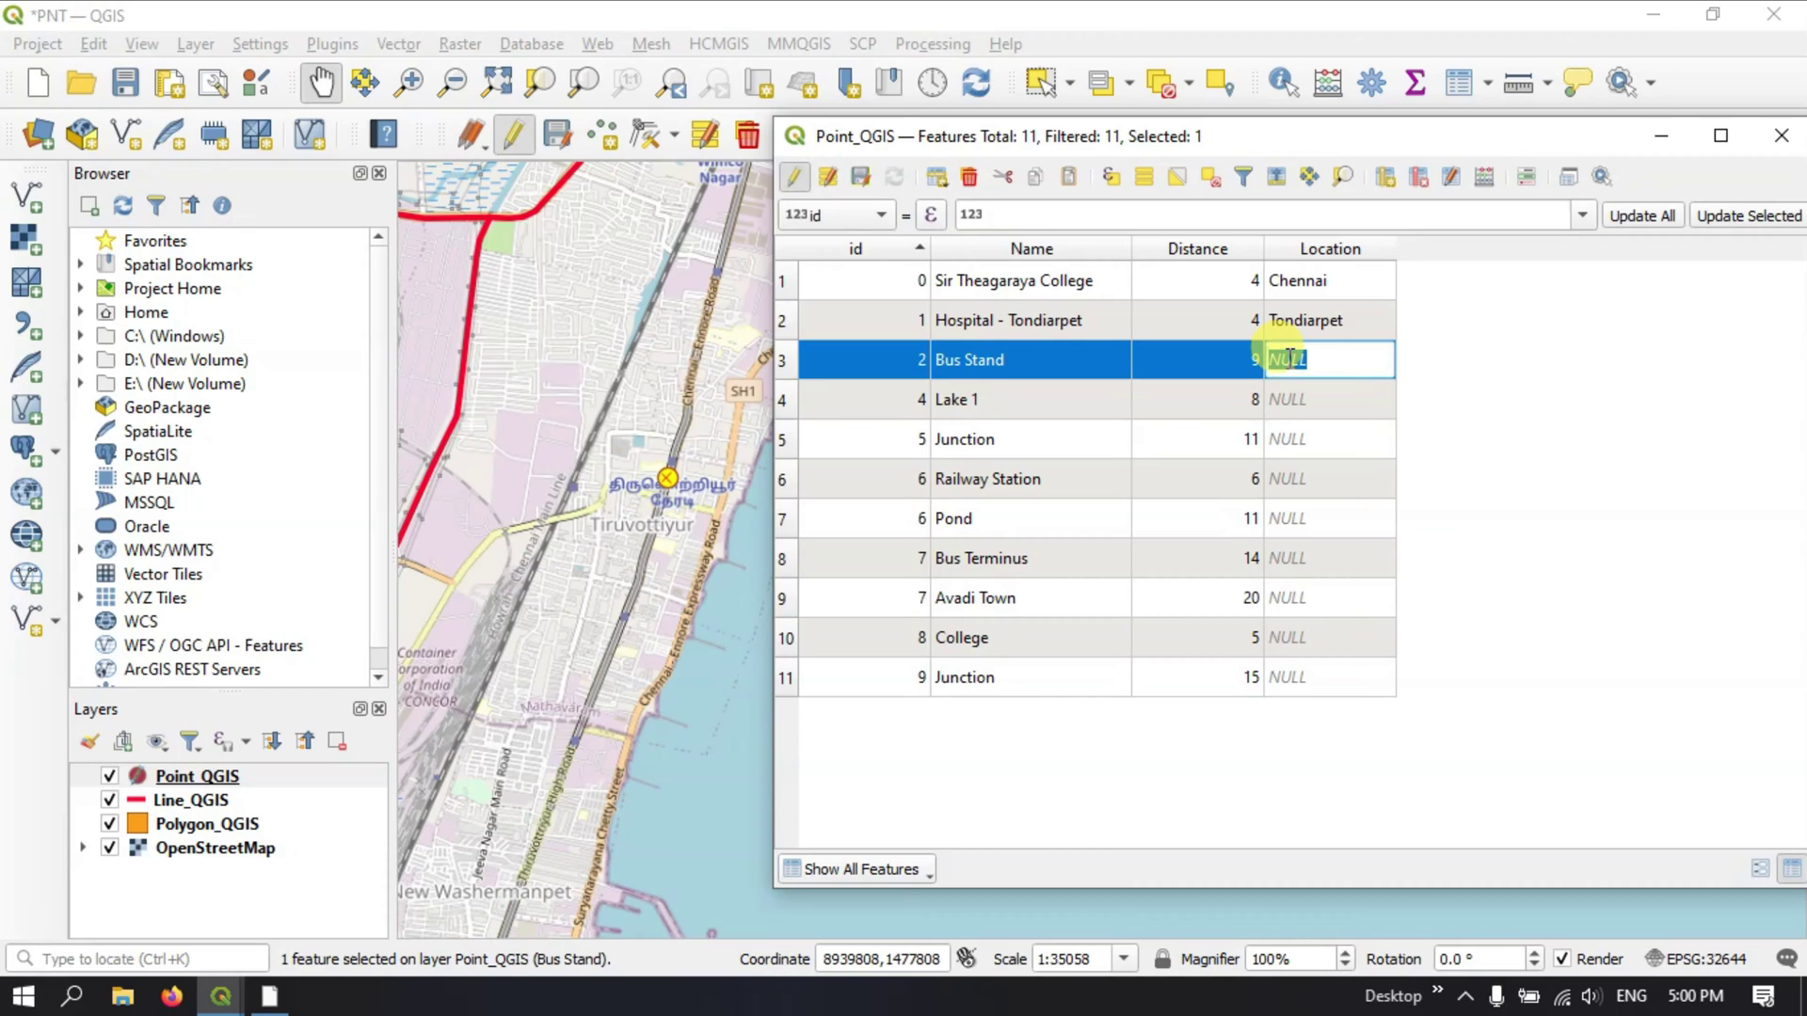
pyautogui.write('Tiruvottiyur')
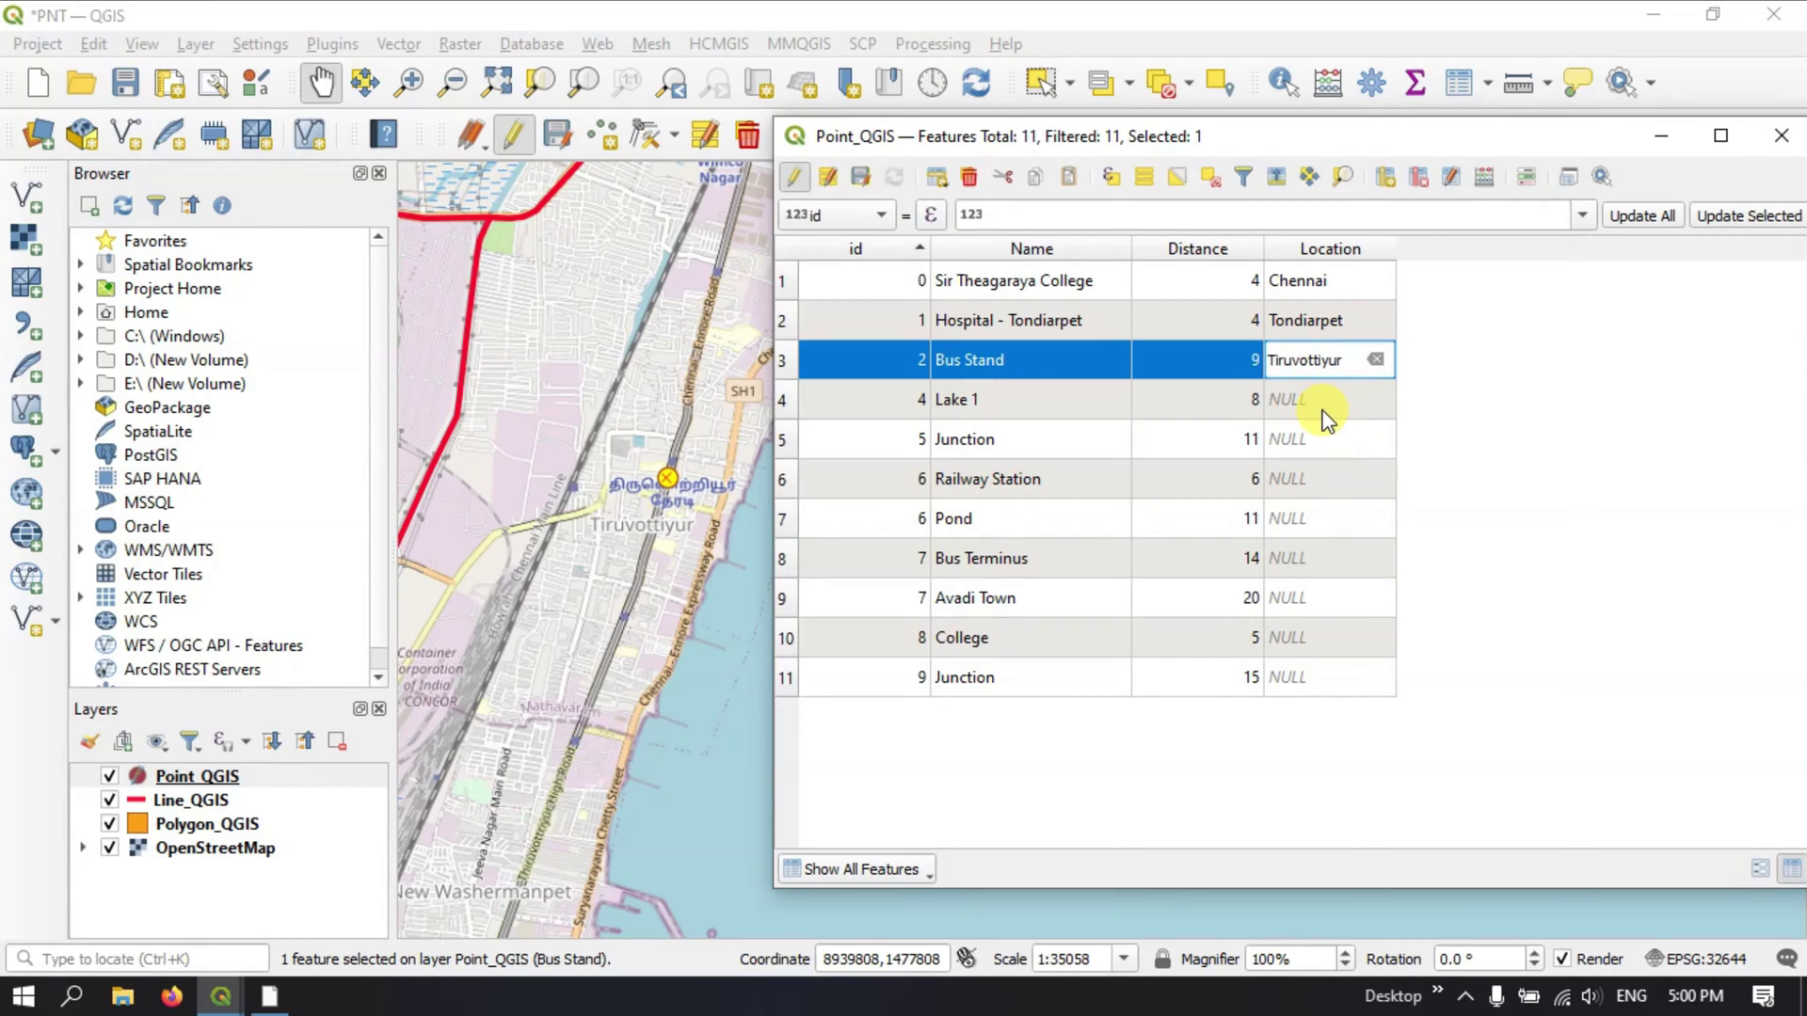
# Select the Lake 1 record, find its point on the map, and set its Location to Mathur
pyautogui.click(1324, 406)
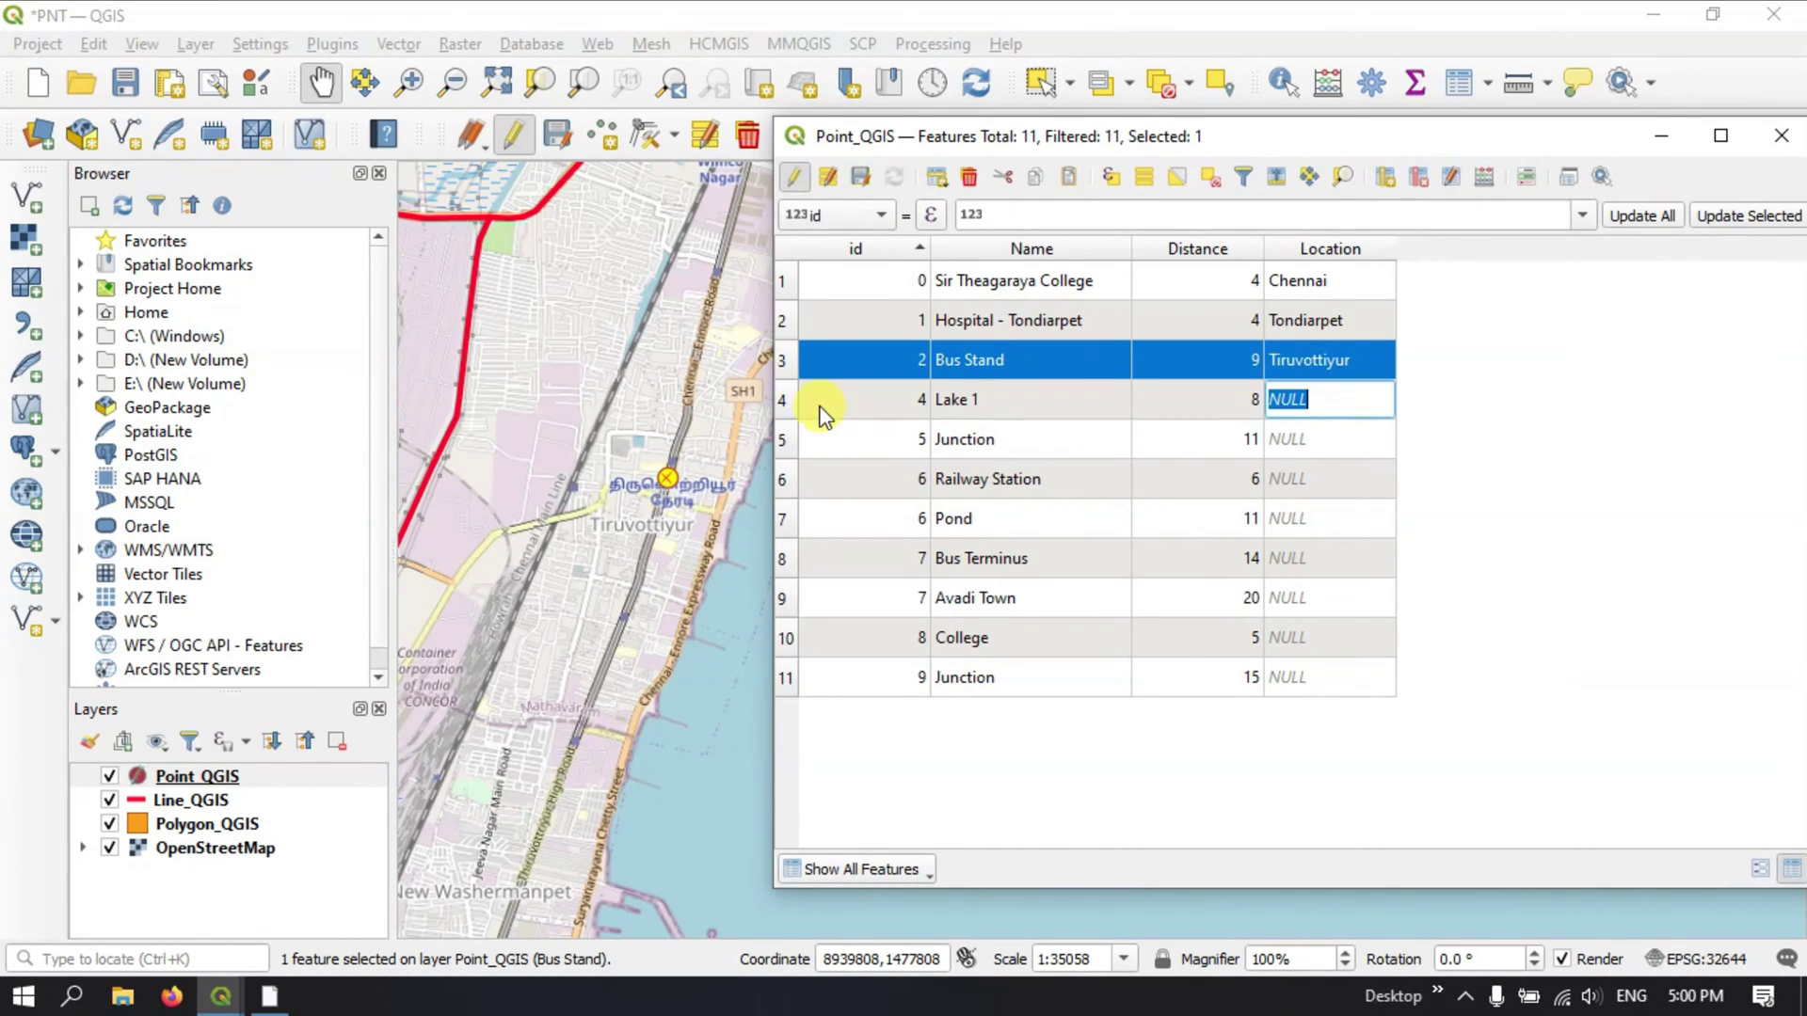
pyautogui.click(793, 403)
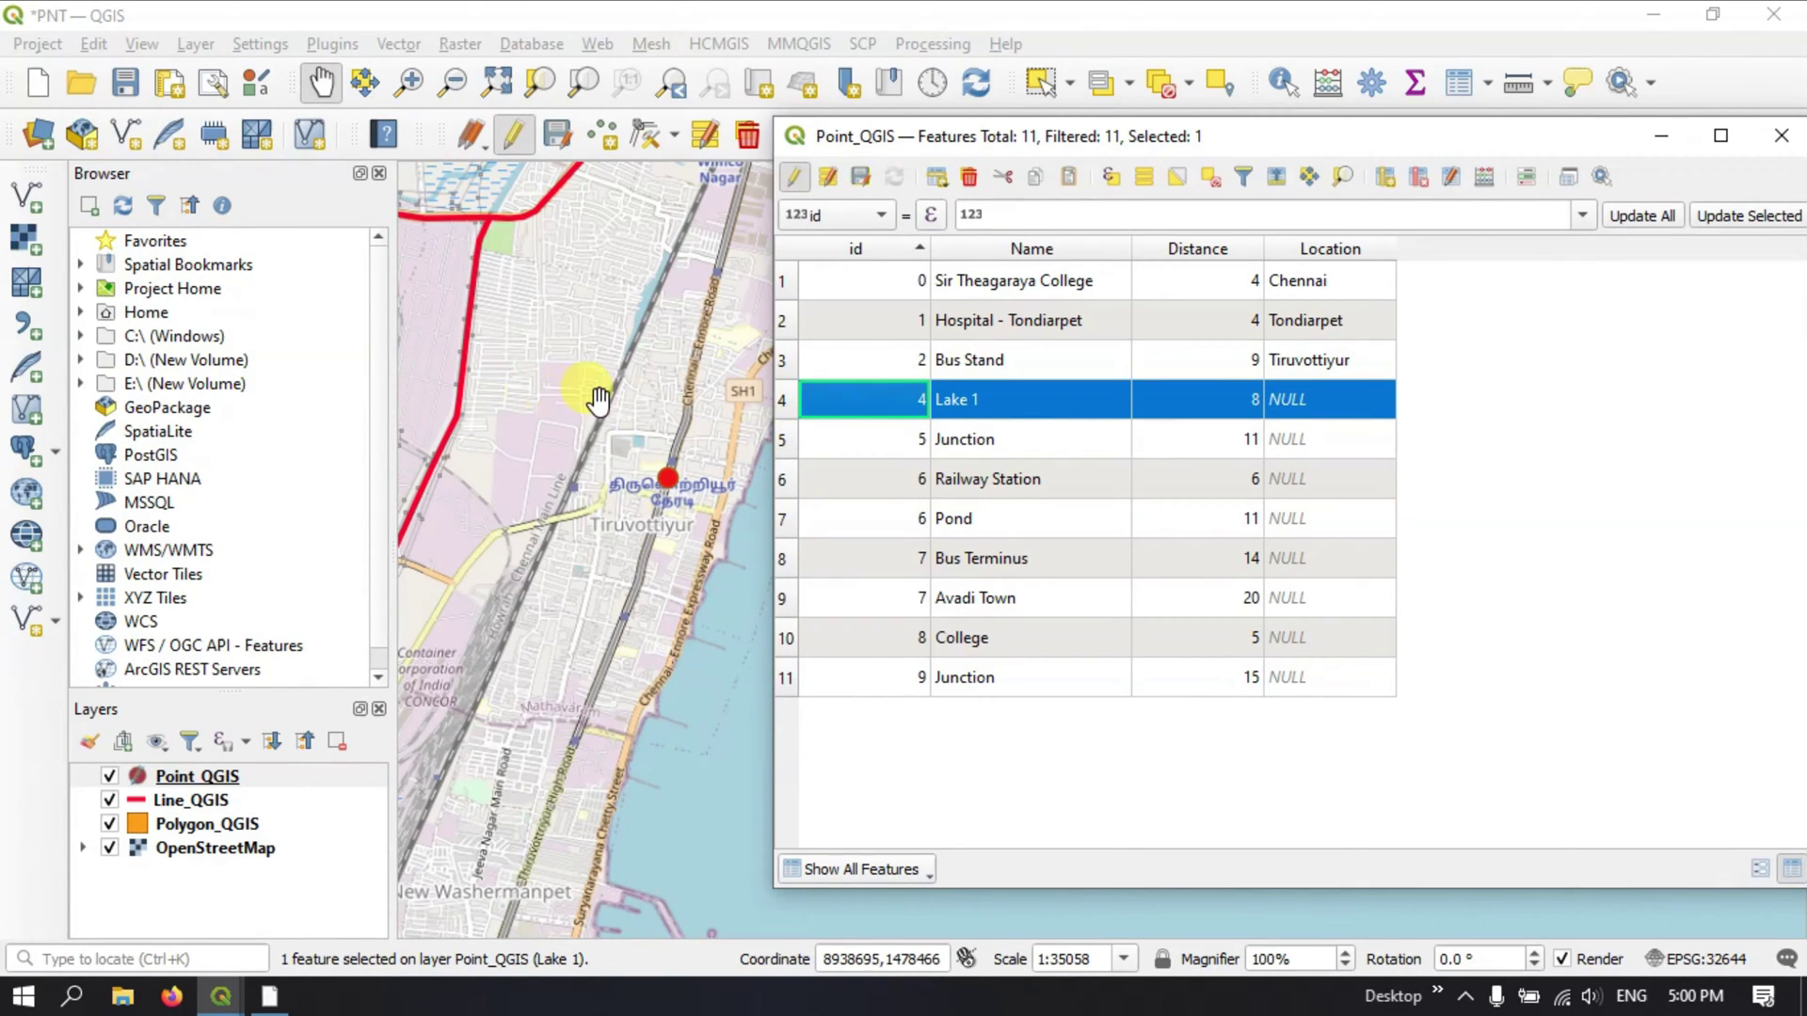
pyautogui.scroll(-1, 610, 399)
pyautogui.scroll(-1, 610, 399)
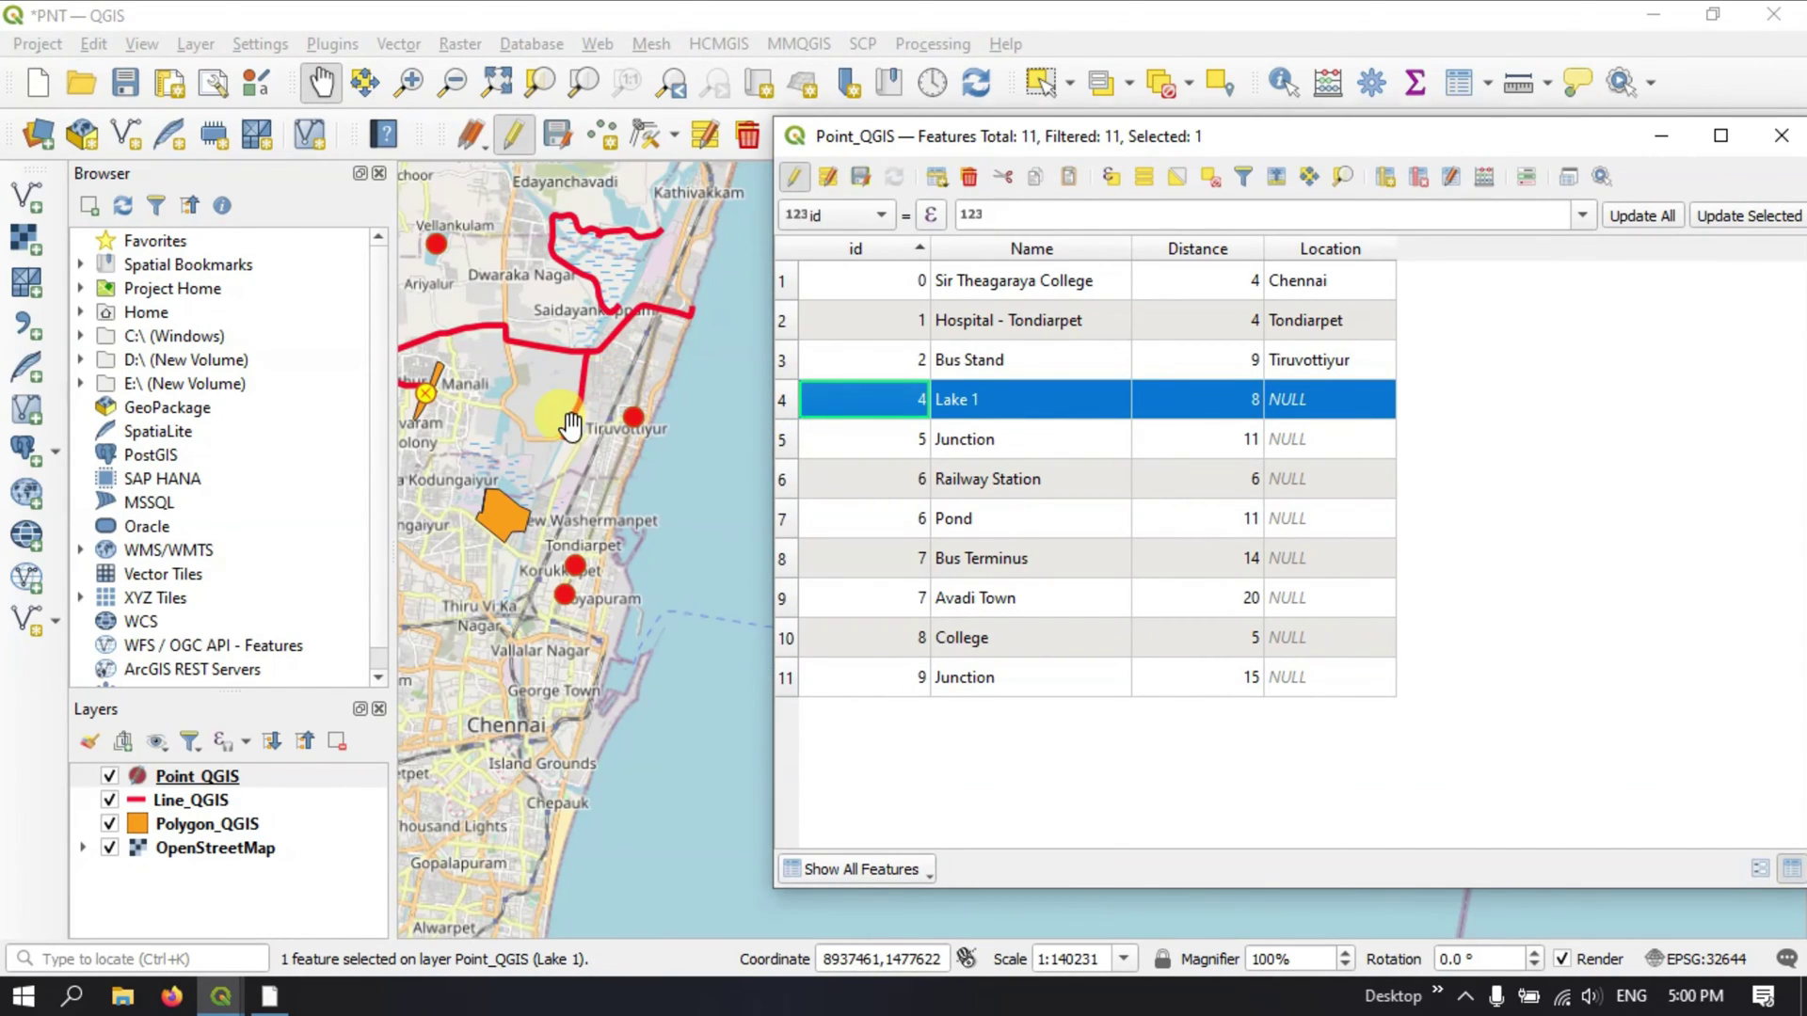
pyautogui.moveTo(570, 435); pyautogui.dragTo(647, 438)
pyautogui.scroll(1, 504, 369)
pyautogui.moveTo(504, 369); pyautogui.dragTo(651, 387)
pyautogui.scroll(1, 651, 388)
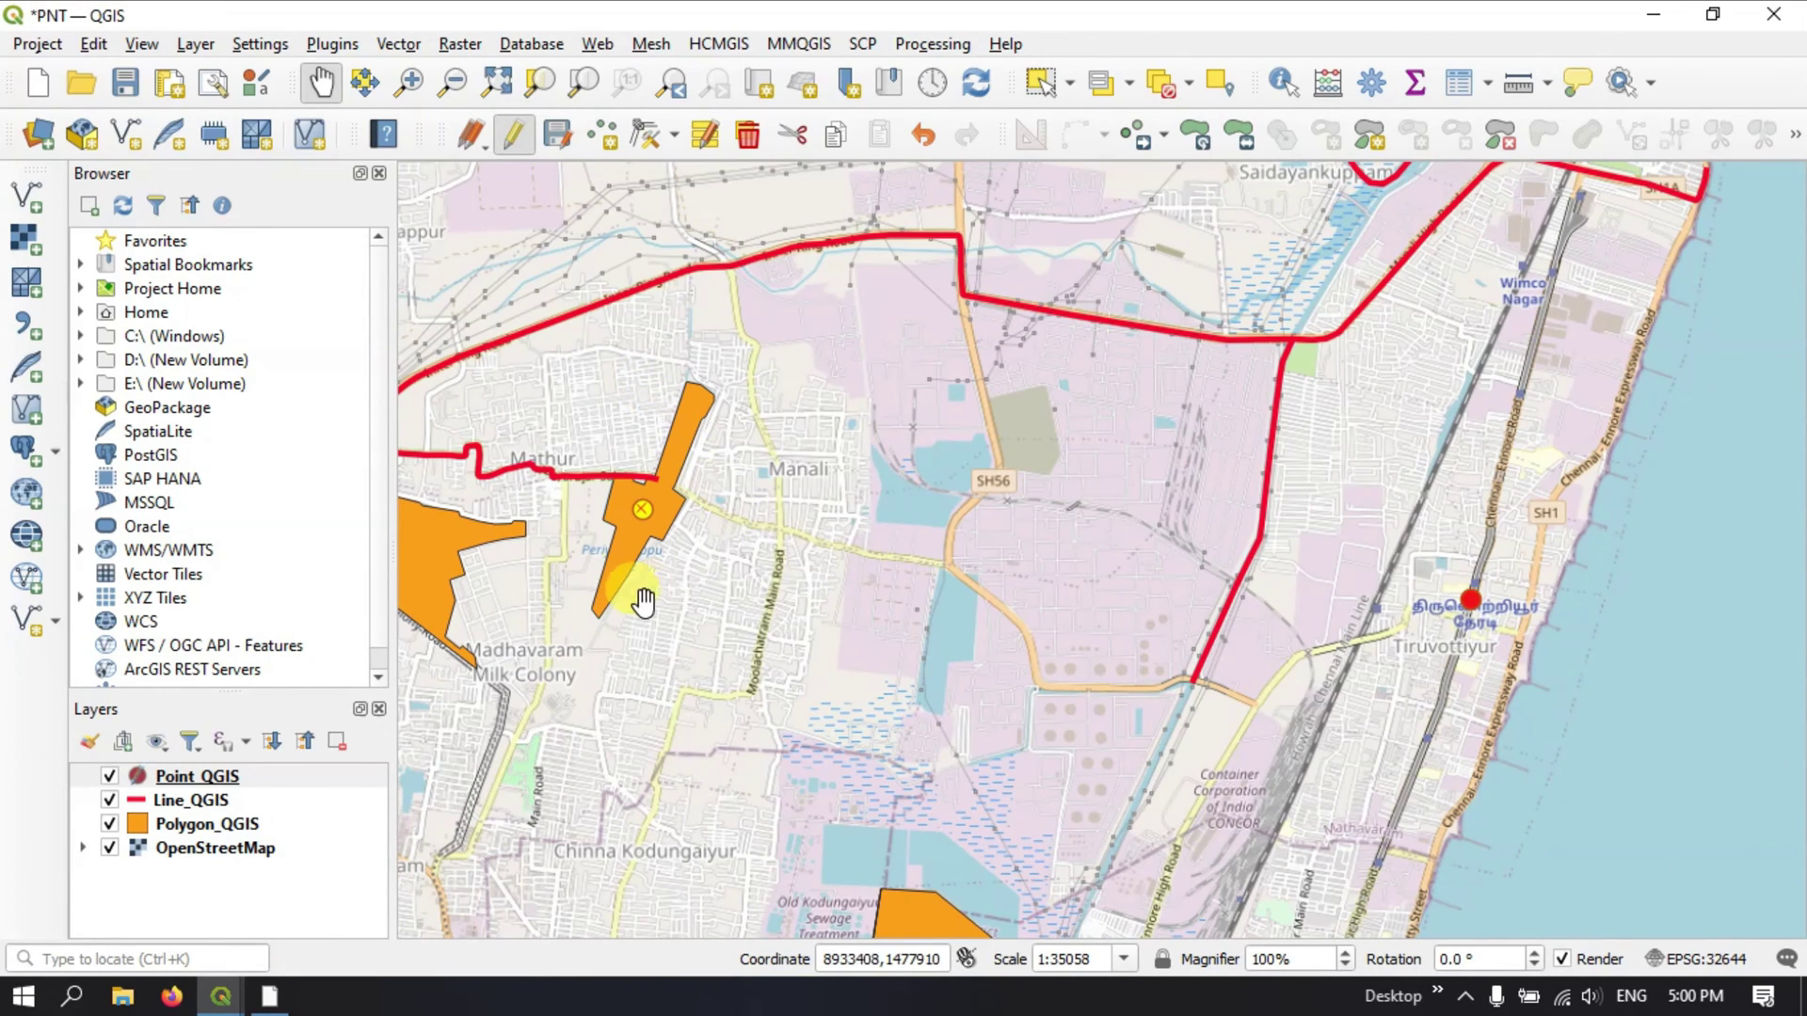
pyautogui.scroll(1, 577, 574)
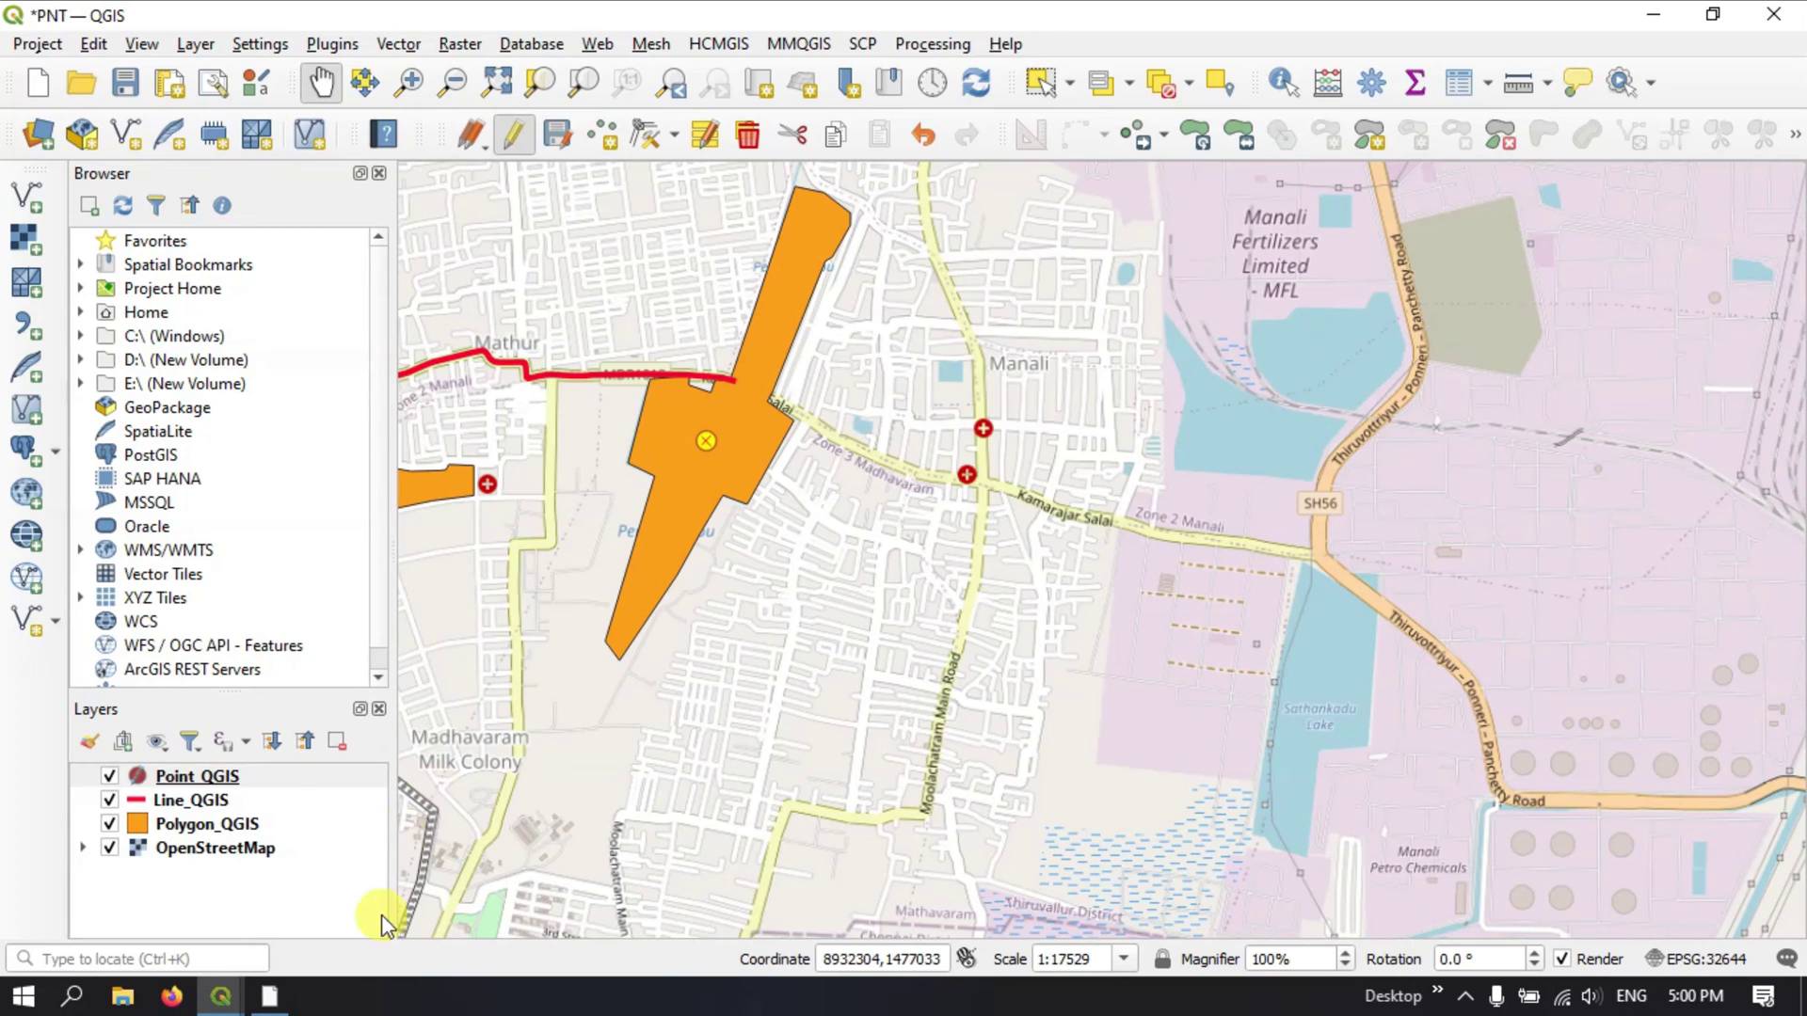
pyautogui.moveTo(269, 993)
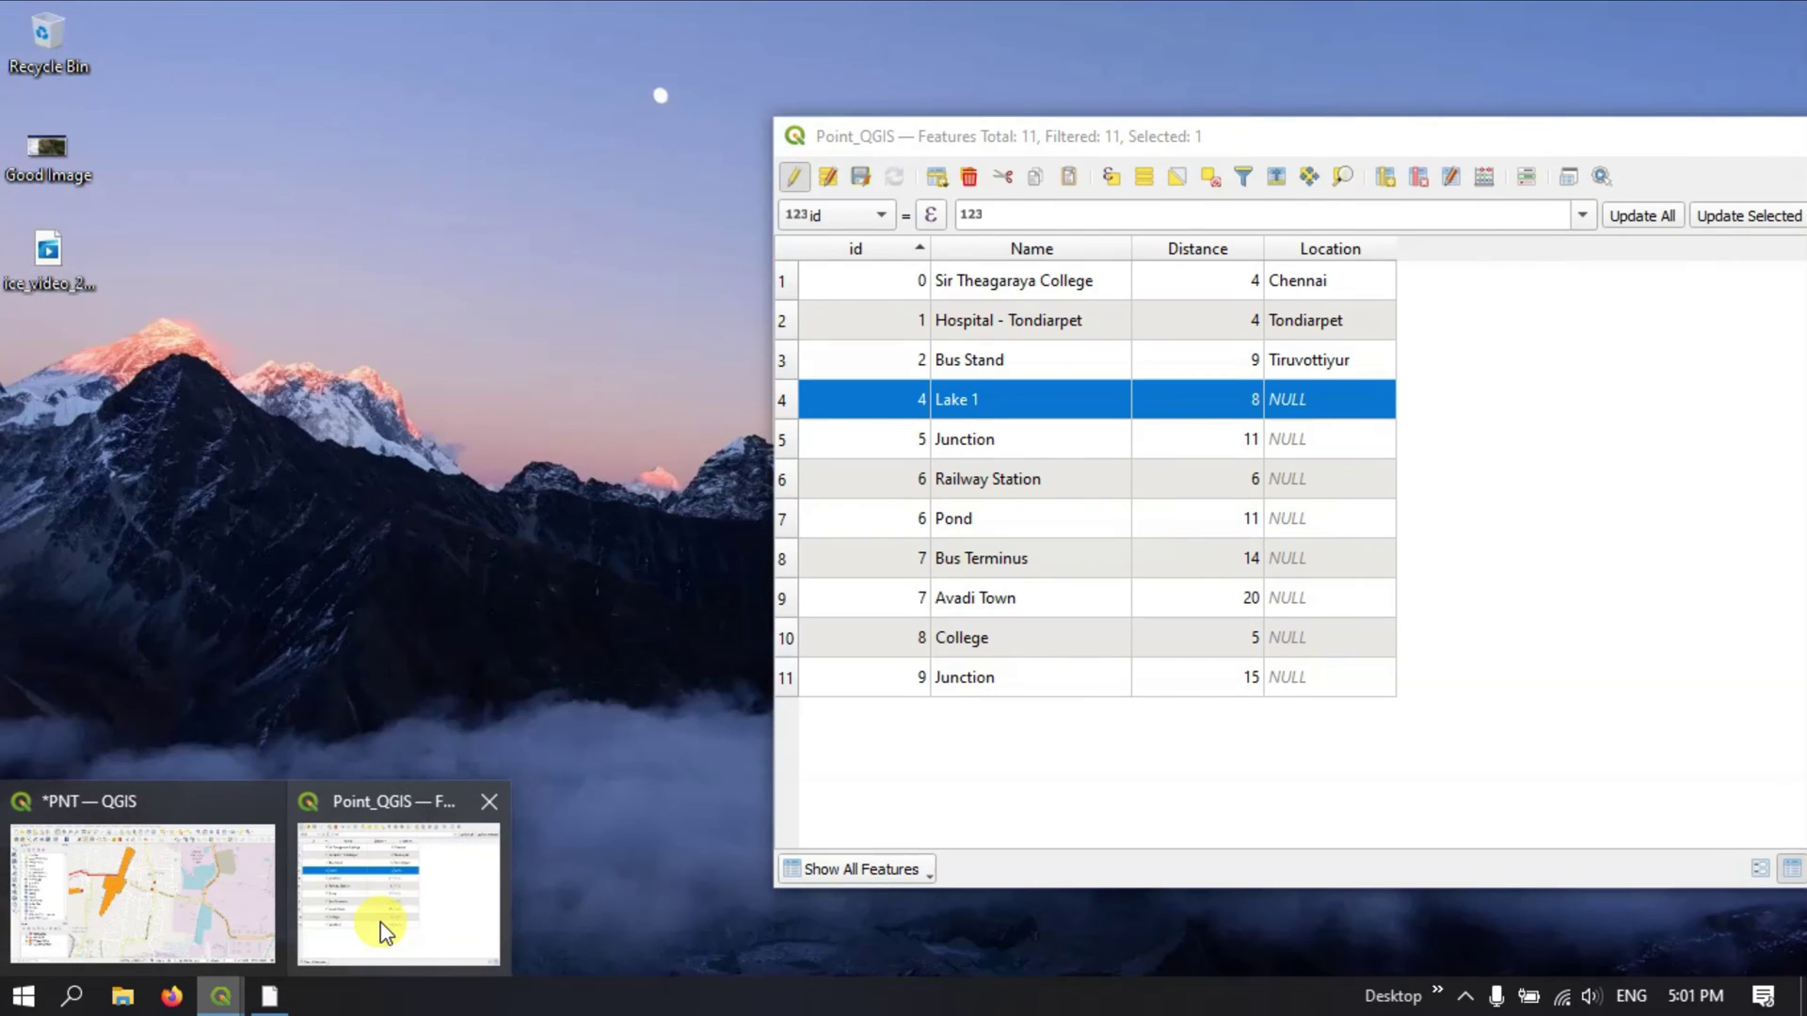
pyautogui.click(380, 922)
pyautogui.doubleClick(1290, 399)
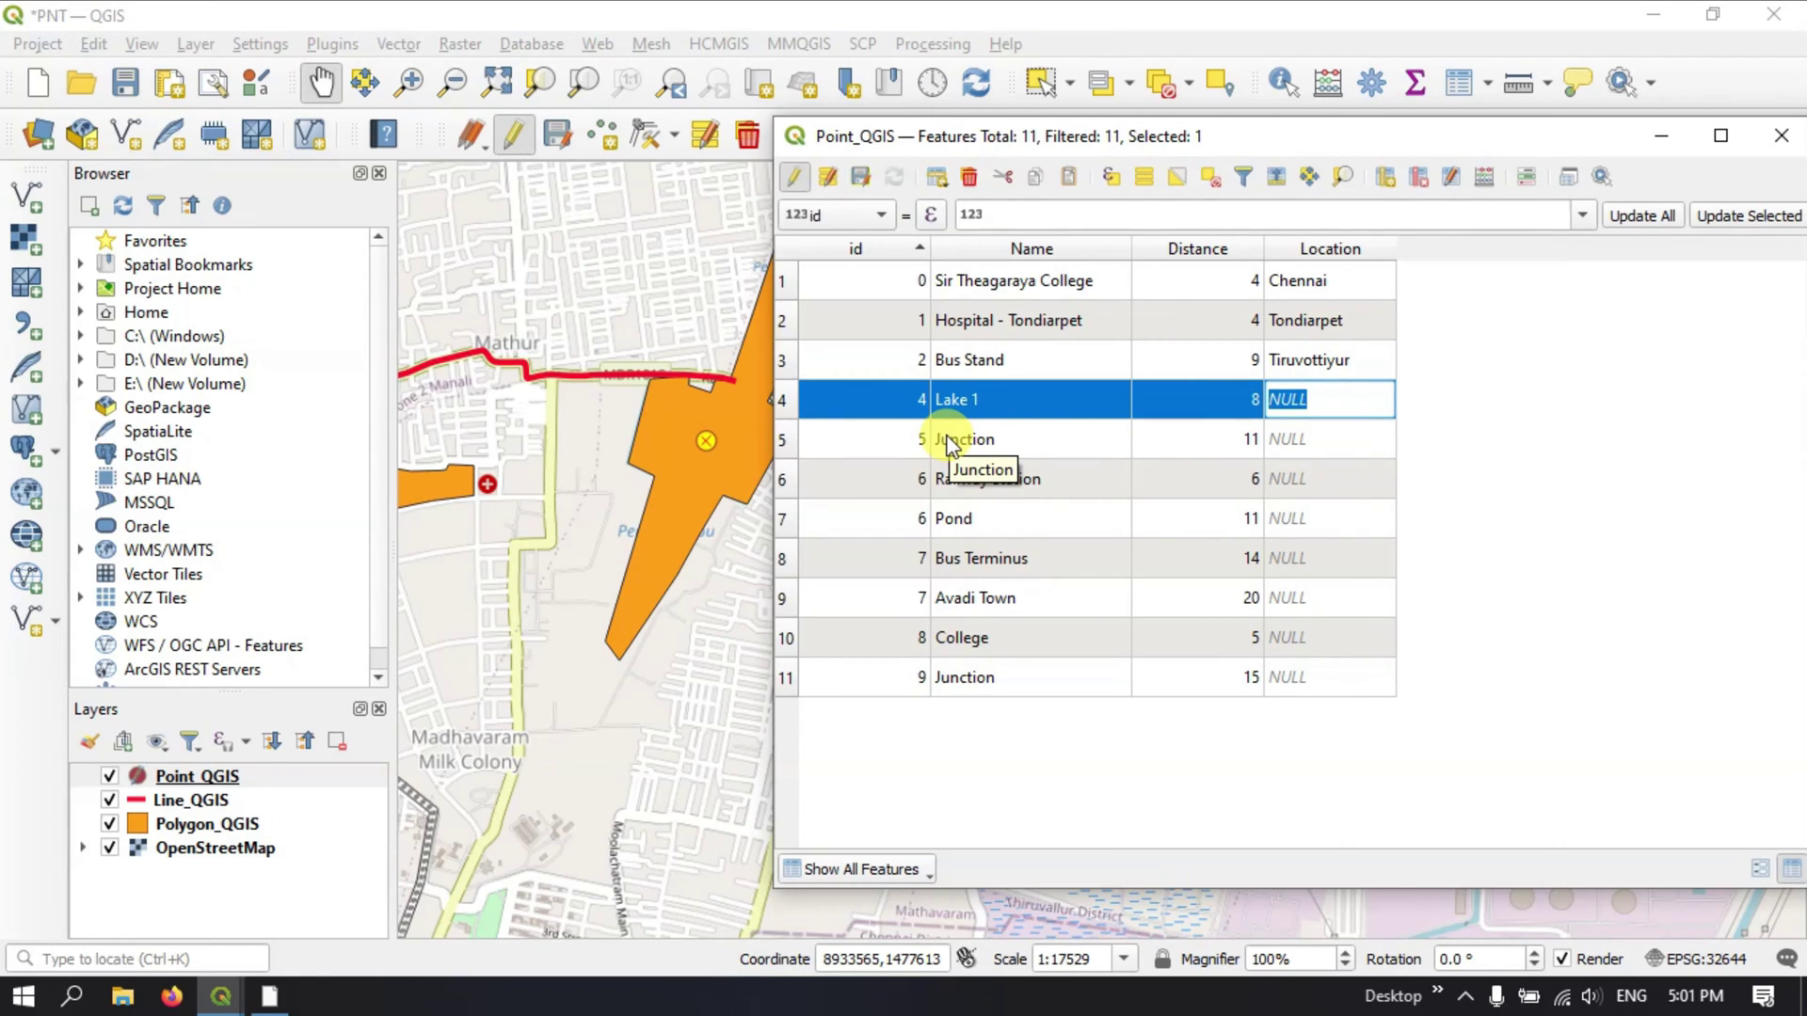
pyautogui.write('Mathur')
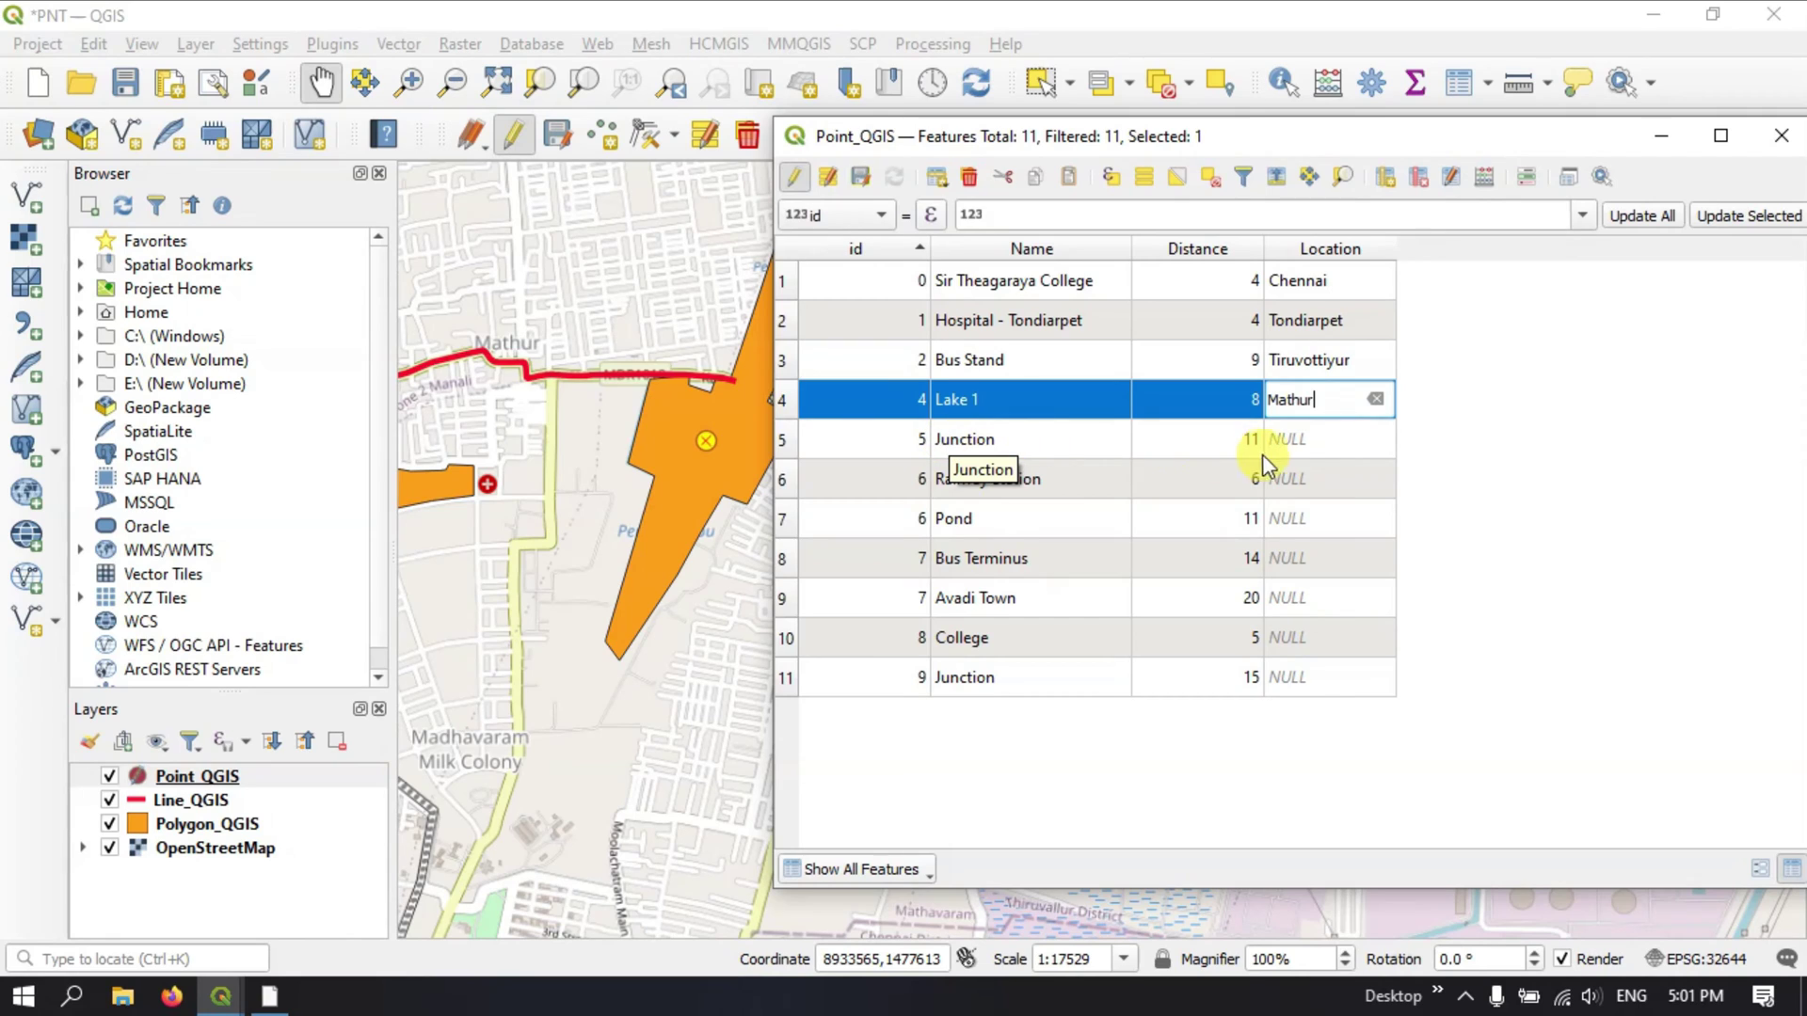
# Sort the records by Location in ascending and descending order, ending on descending, and save the layer edits
pyautogui.click(1340, 248)
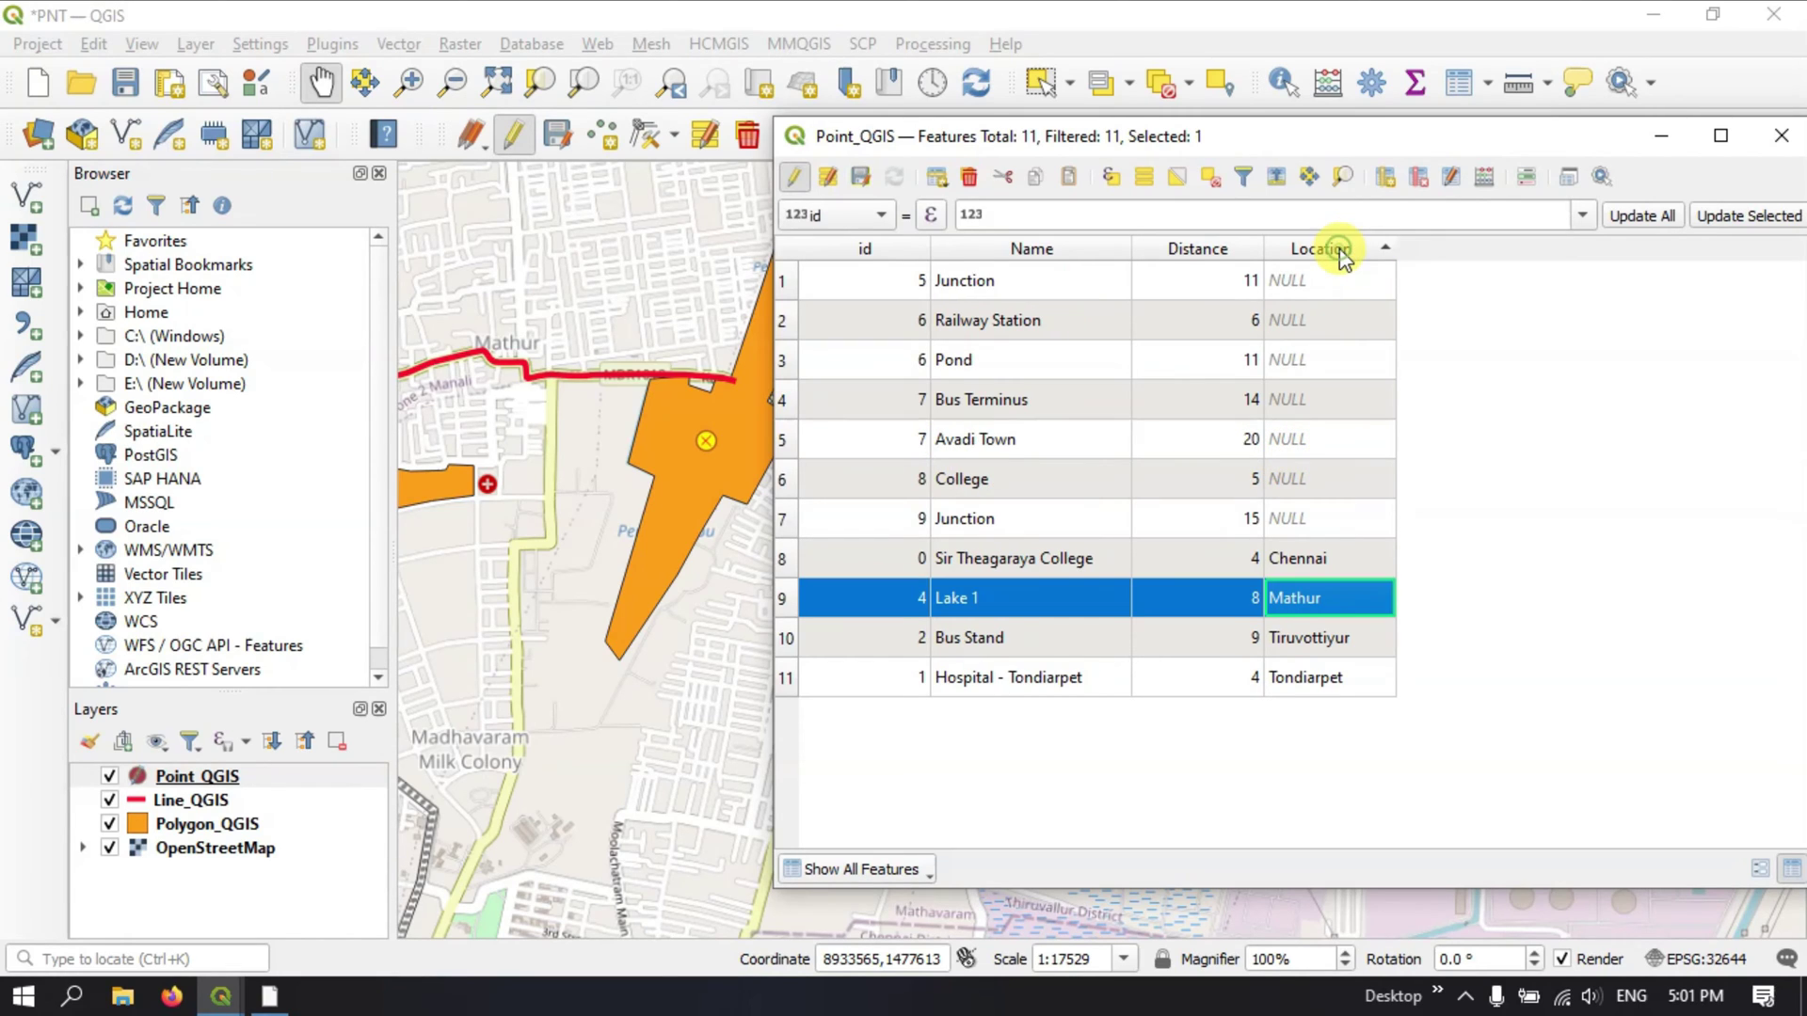
pyautogui.click(1332, 249)
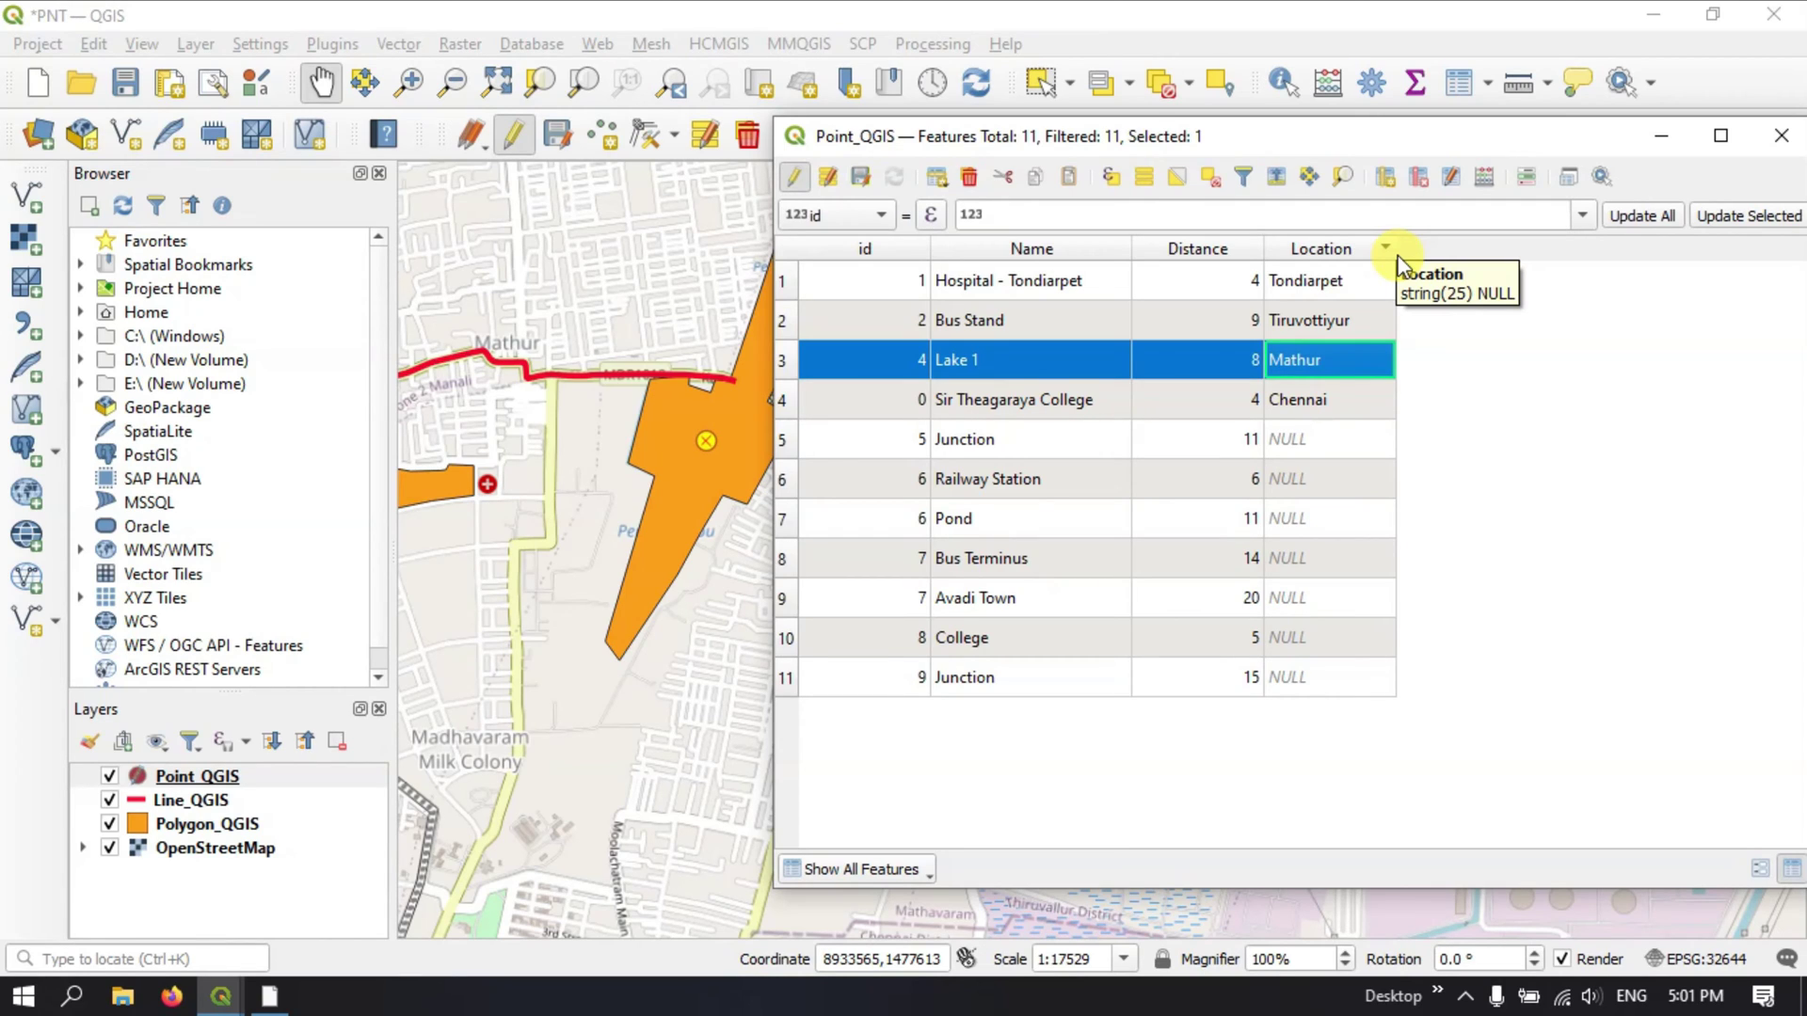
pyautogui.click(1353, 246)
pyautogui.click(1352, 247)
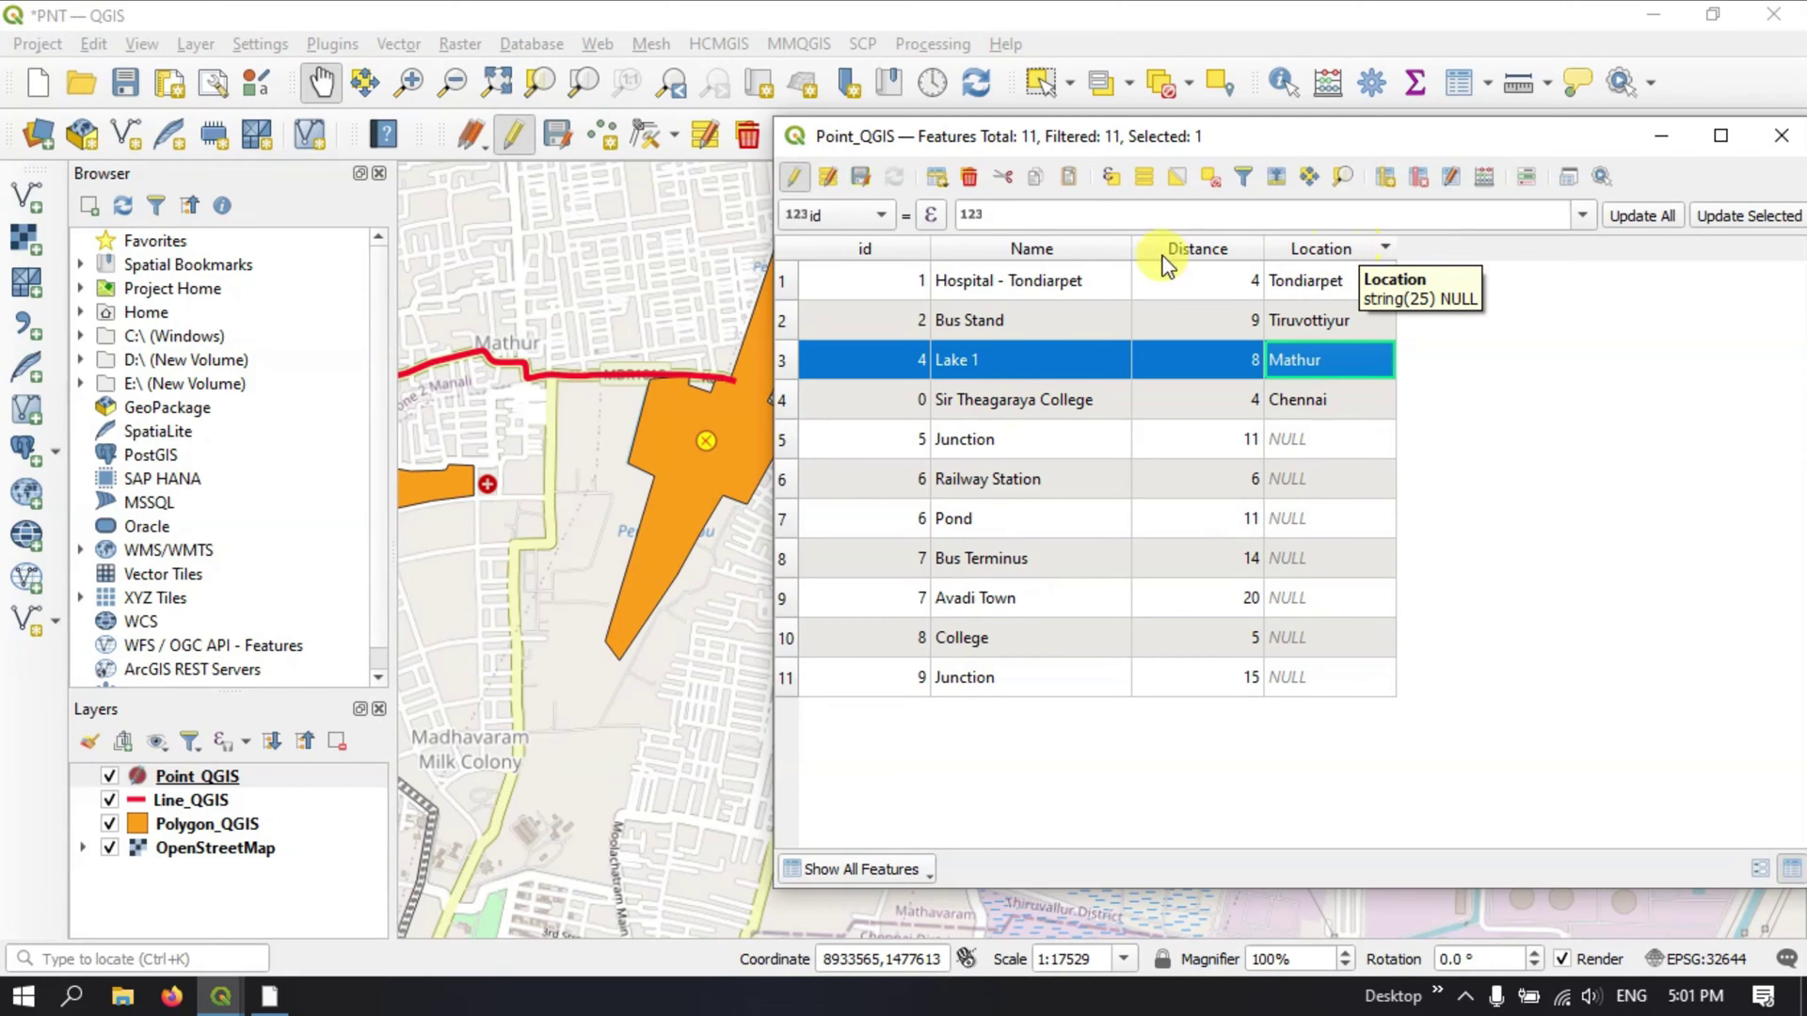
pyautogui.click(861, 179)
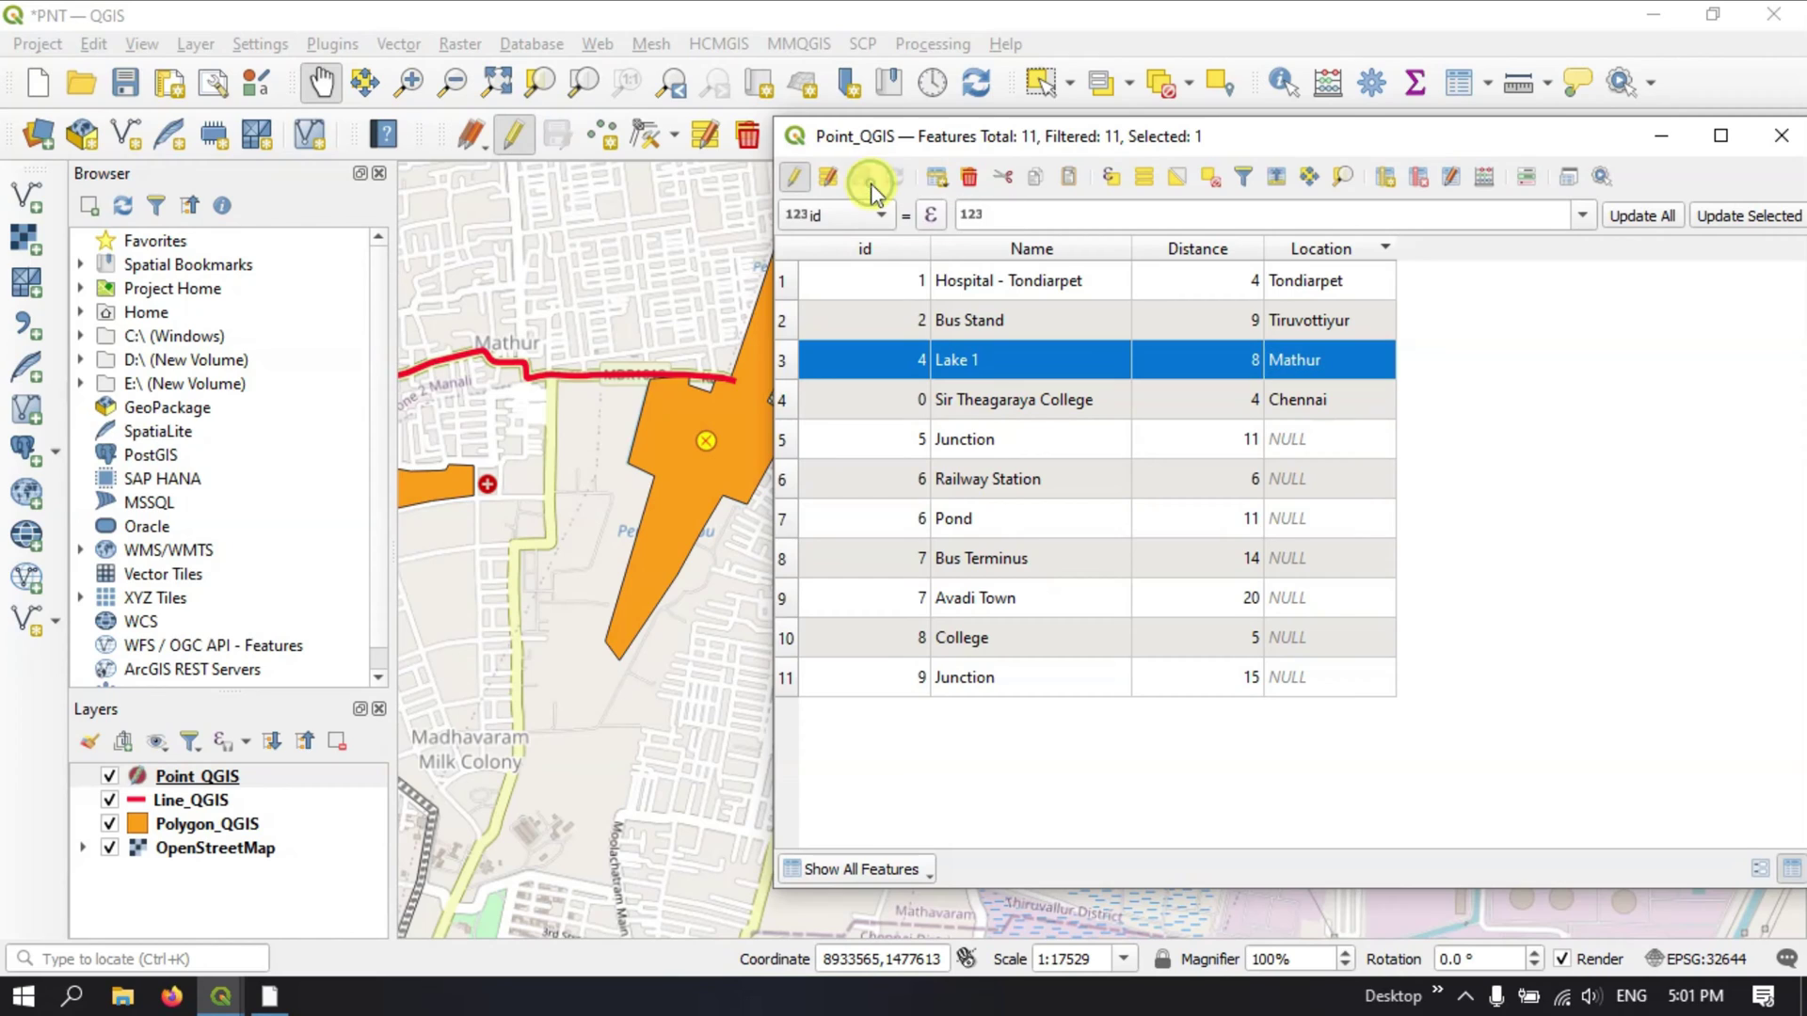
# Open the field deletion list and try selecting all four fields, toggling the id and Location fields individually
pyautogui.click(1425, 182)
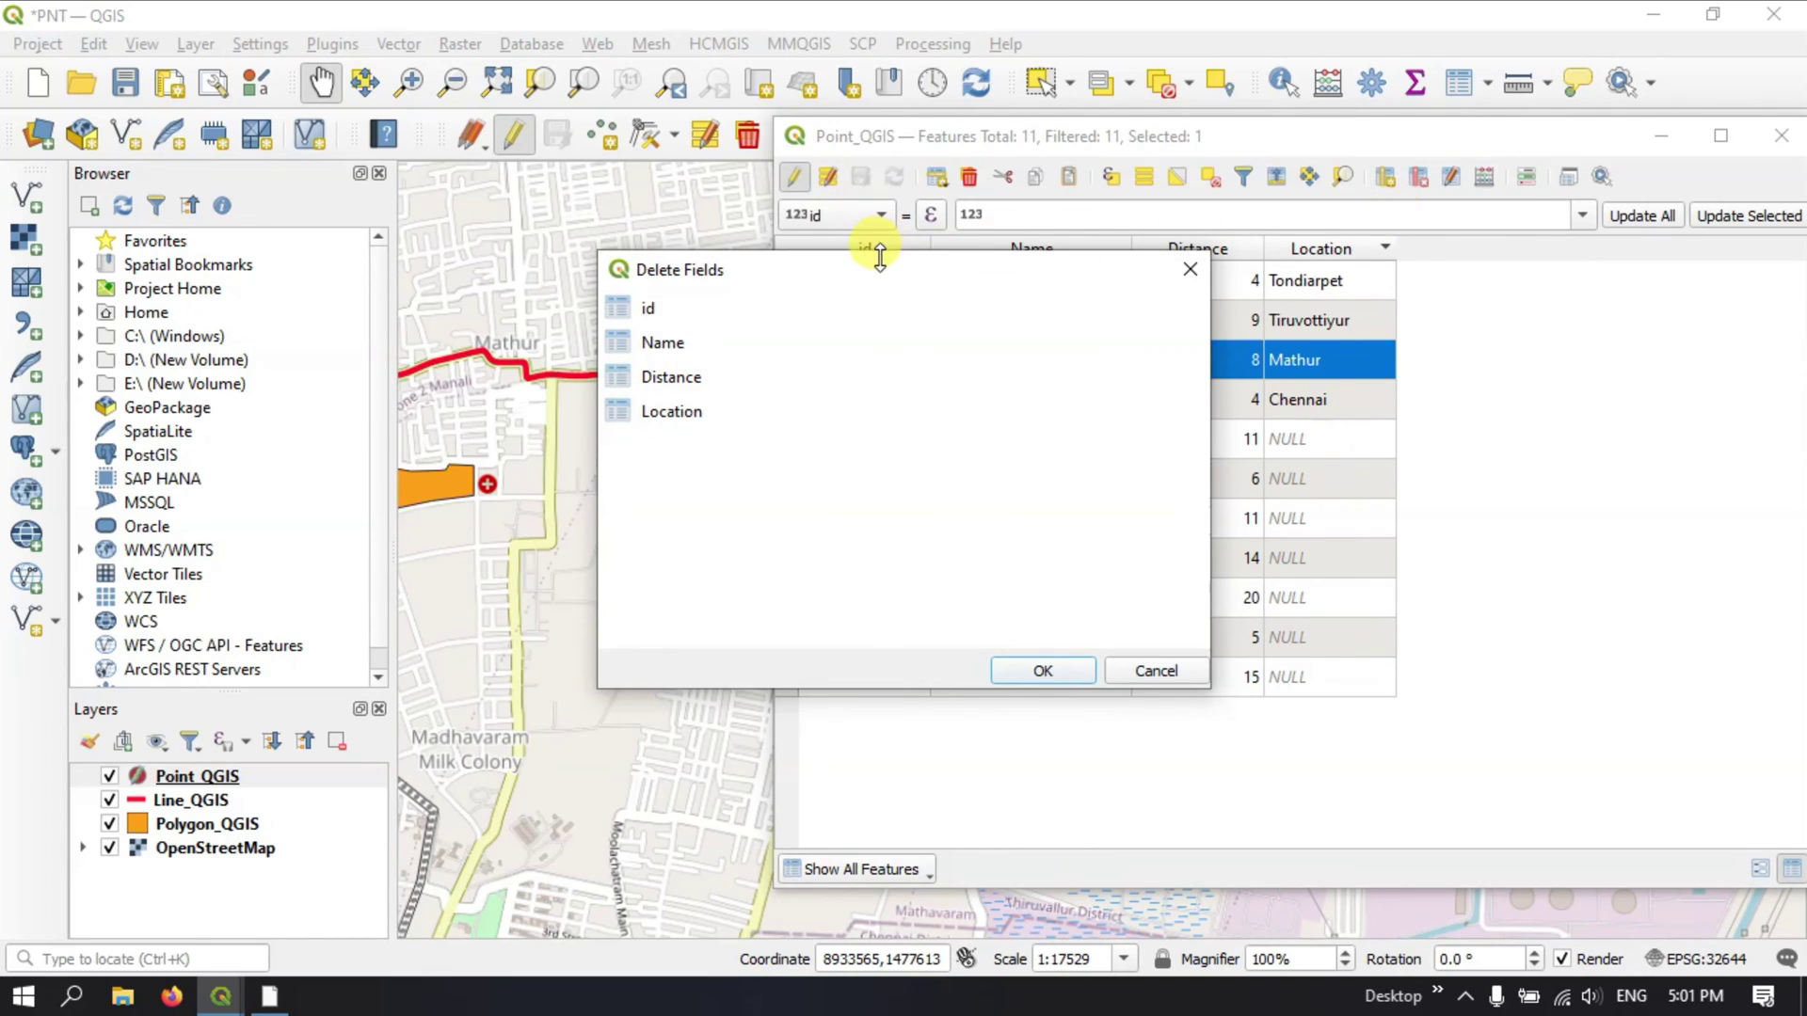
pyautogui.moveTo(885, 263); pyautogui.dragTo(1369, 247)
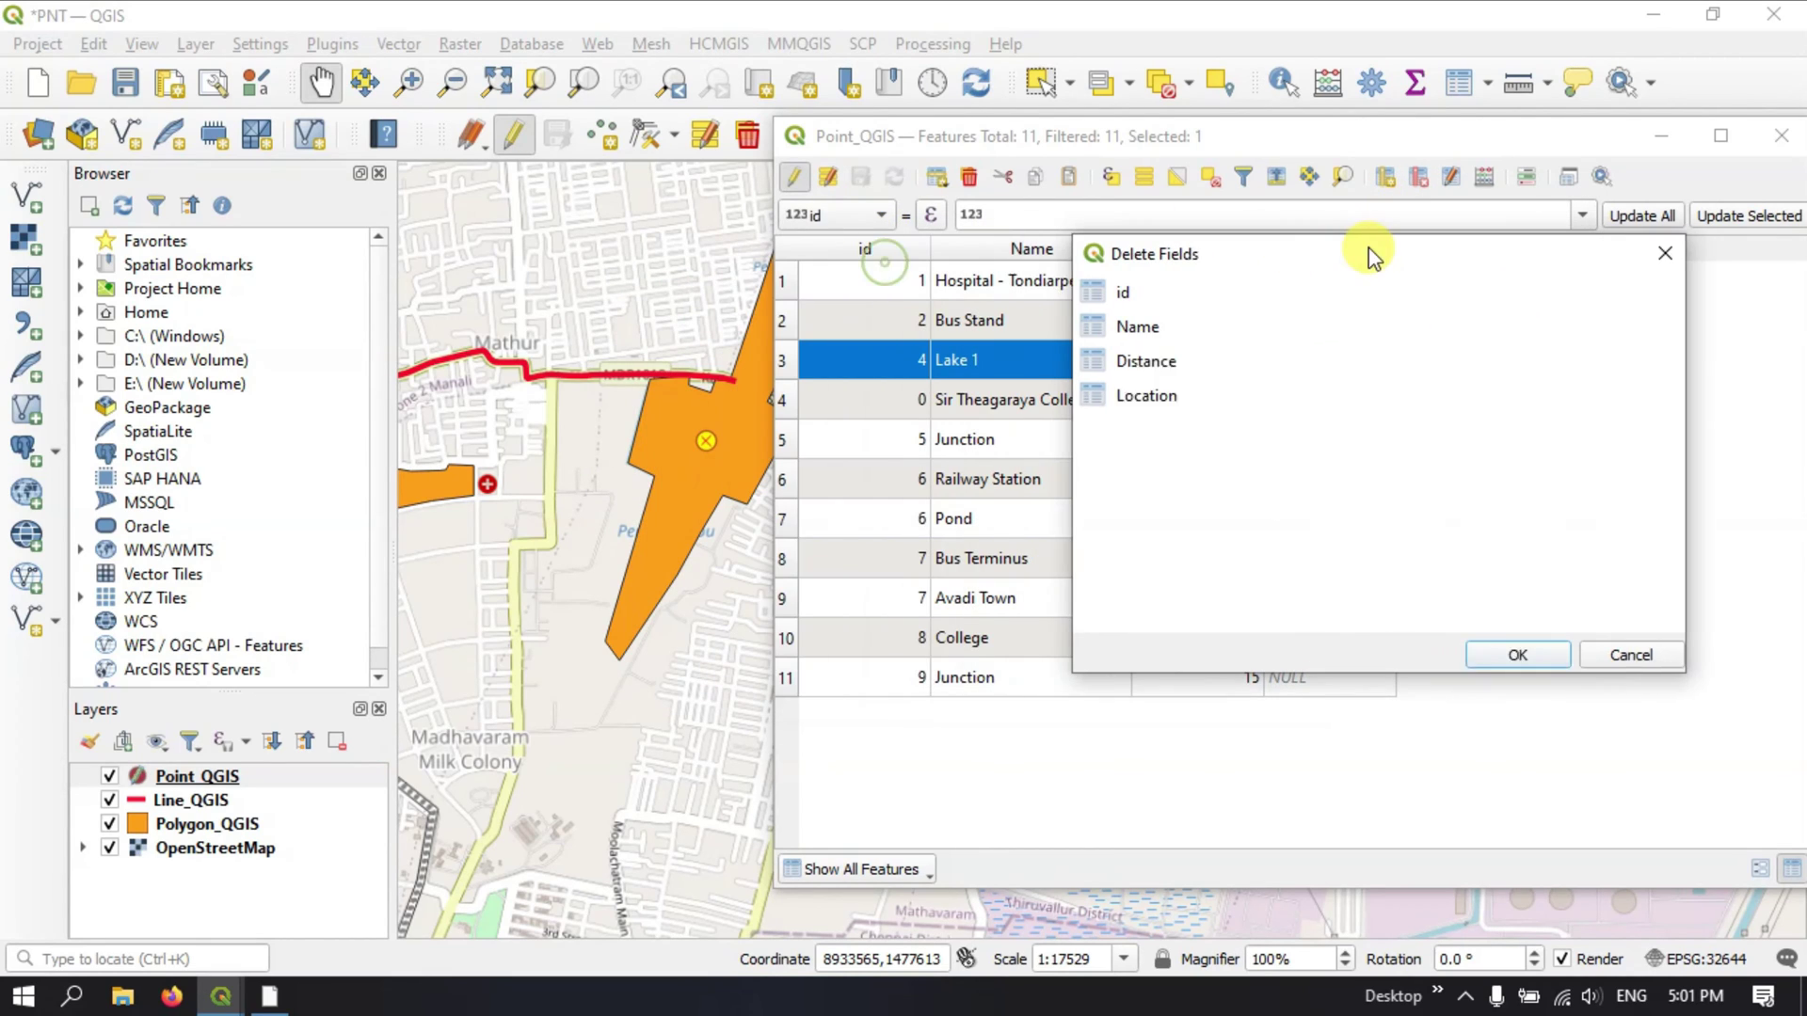
pyautogui.click(1142, 295)
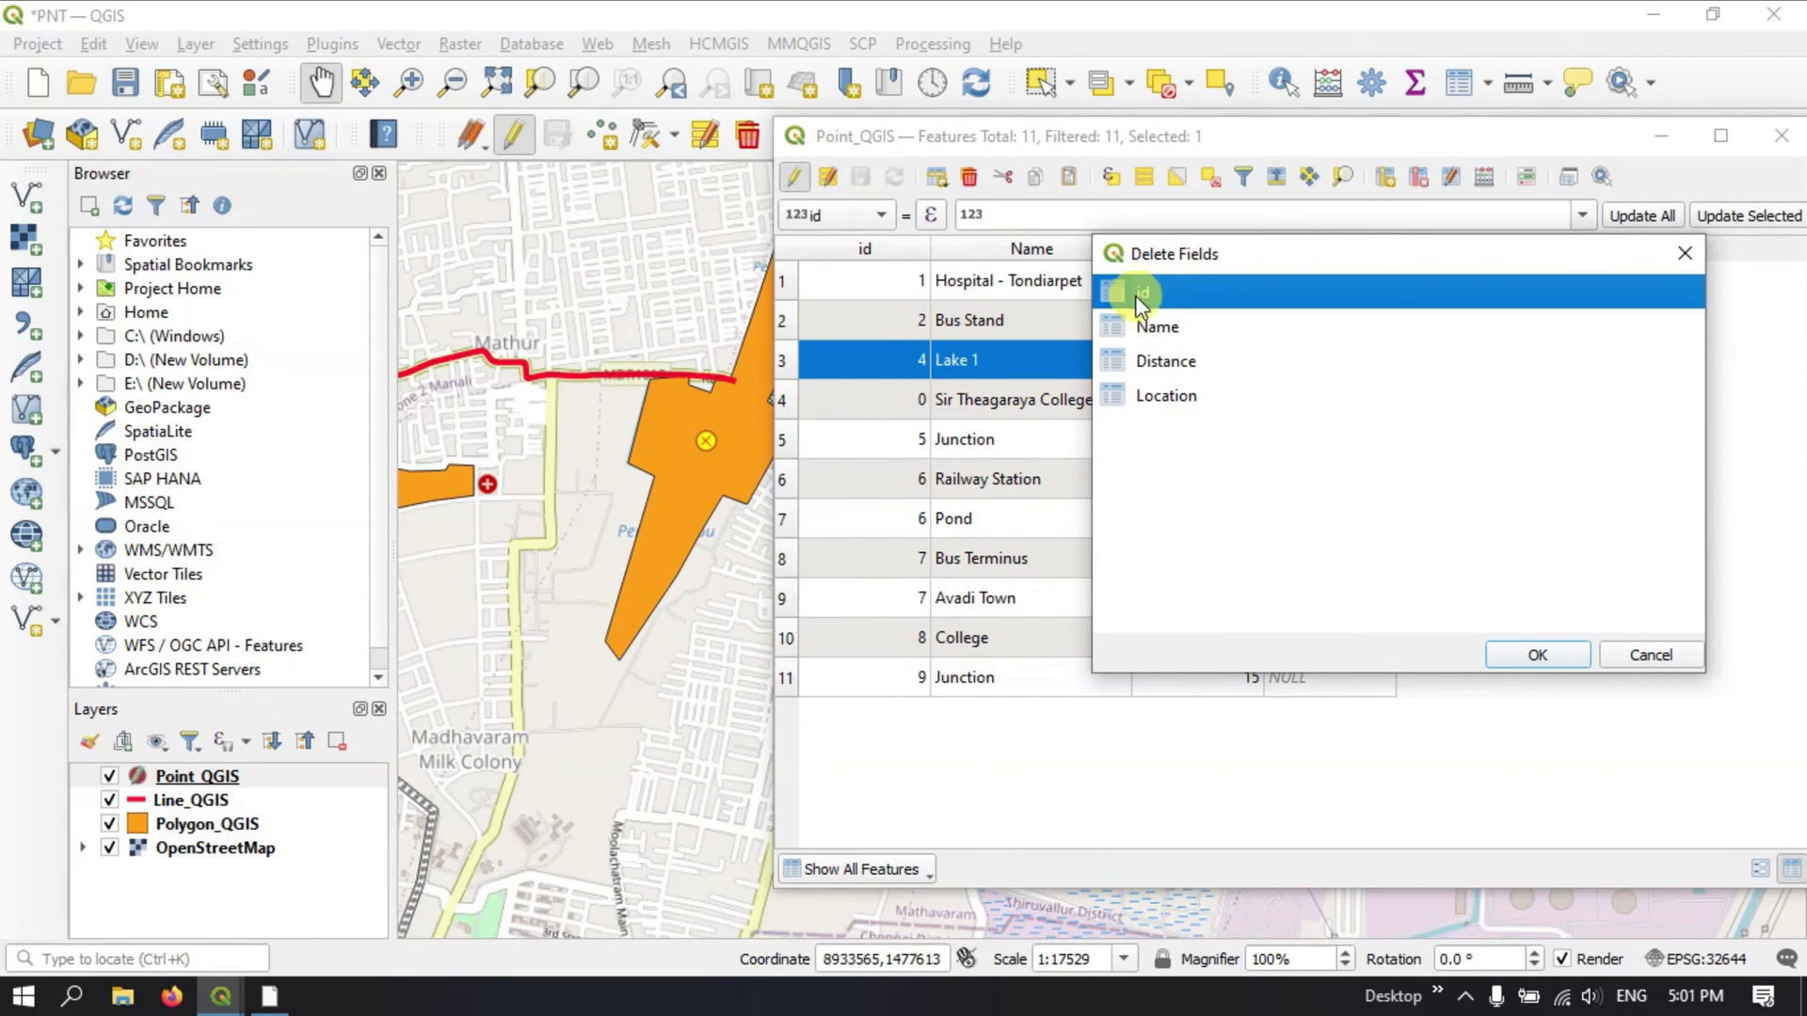
pyautogui.moveTo(1158, 329); pyautogui.dragTo(1154, 403)
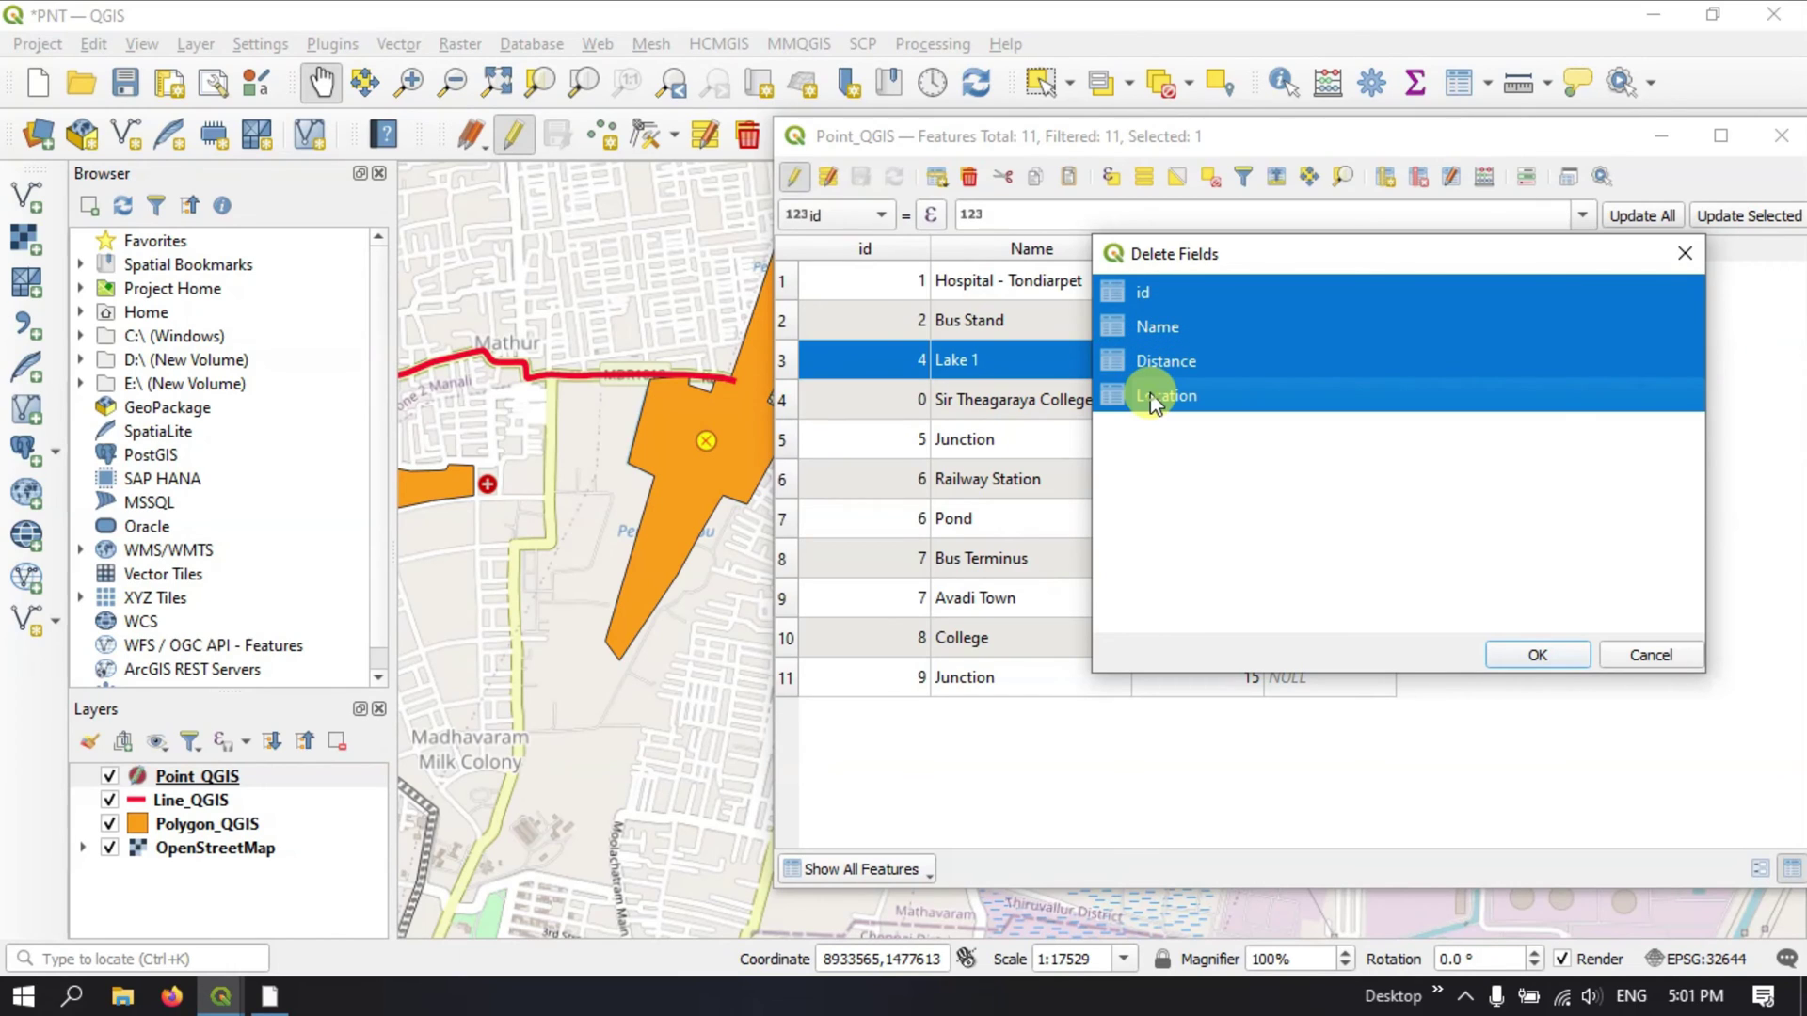
pyautogui.moveTo(1295, 267); pyautogui.dragTo(1164, 326)
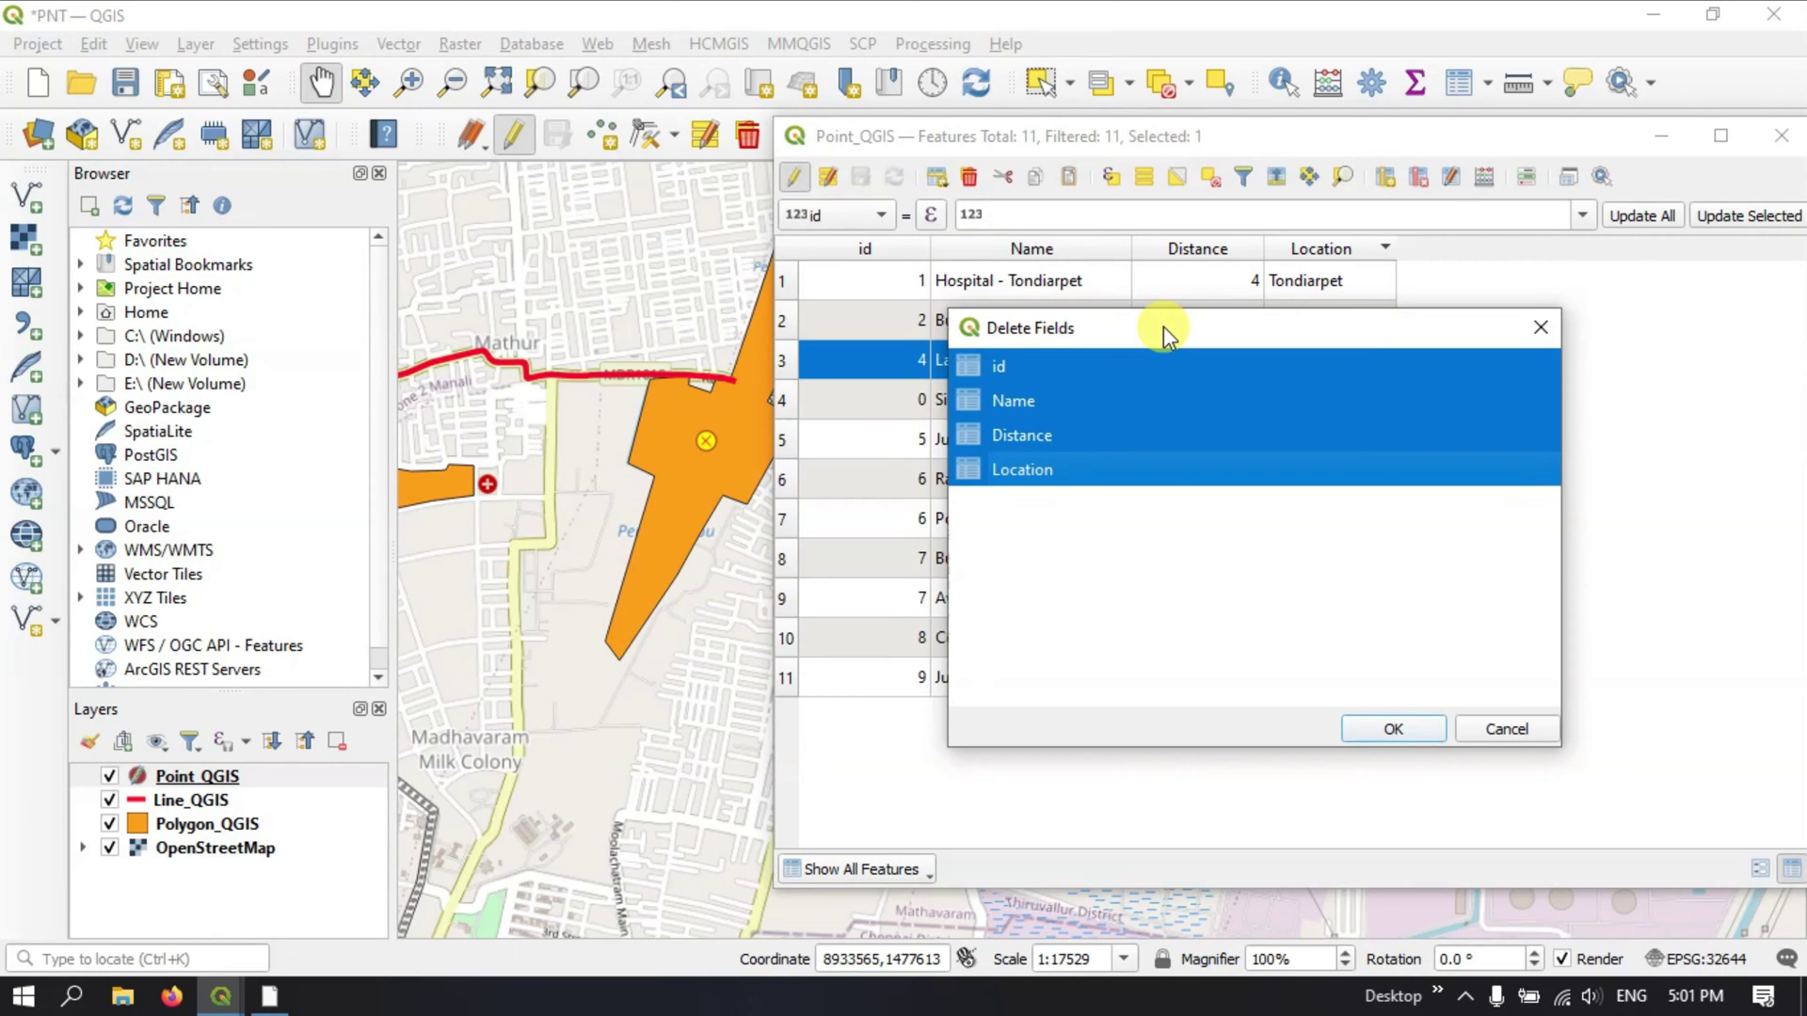
pyautogui.click(1036, 370)
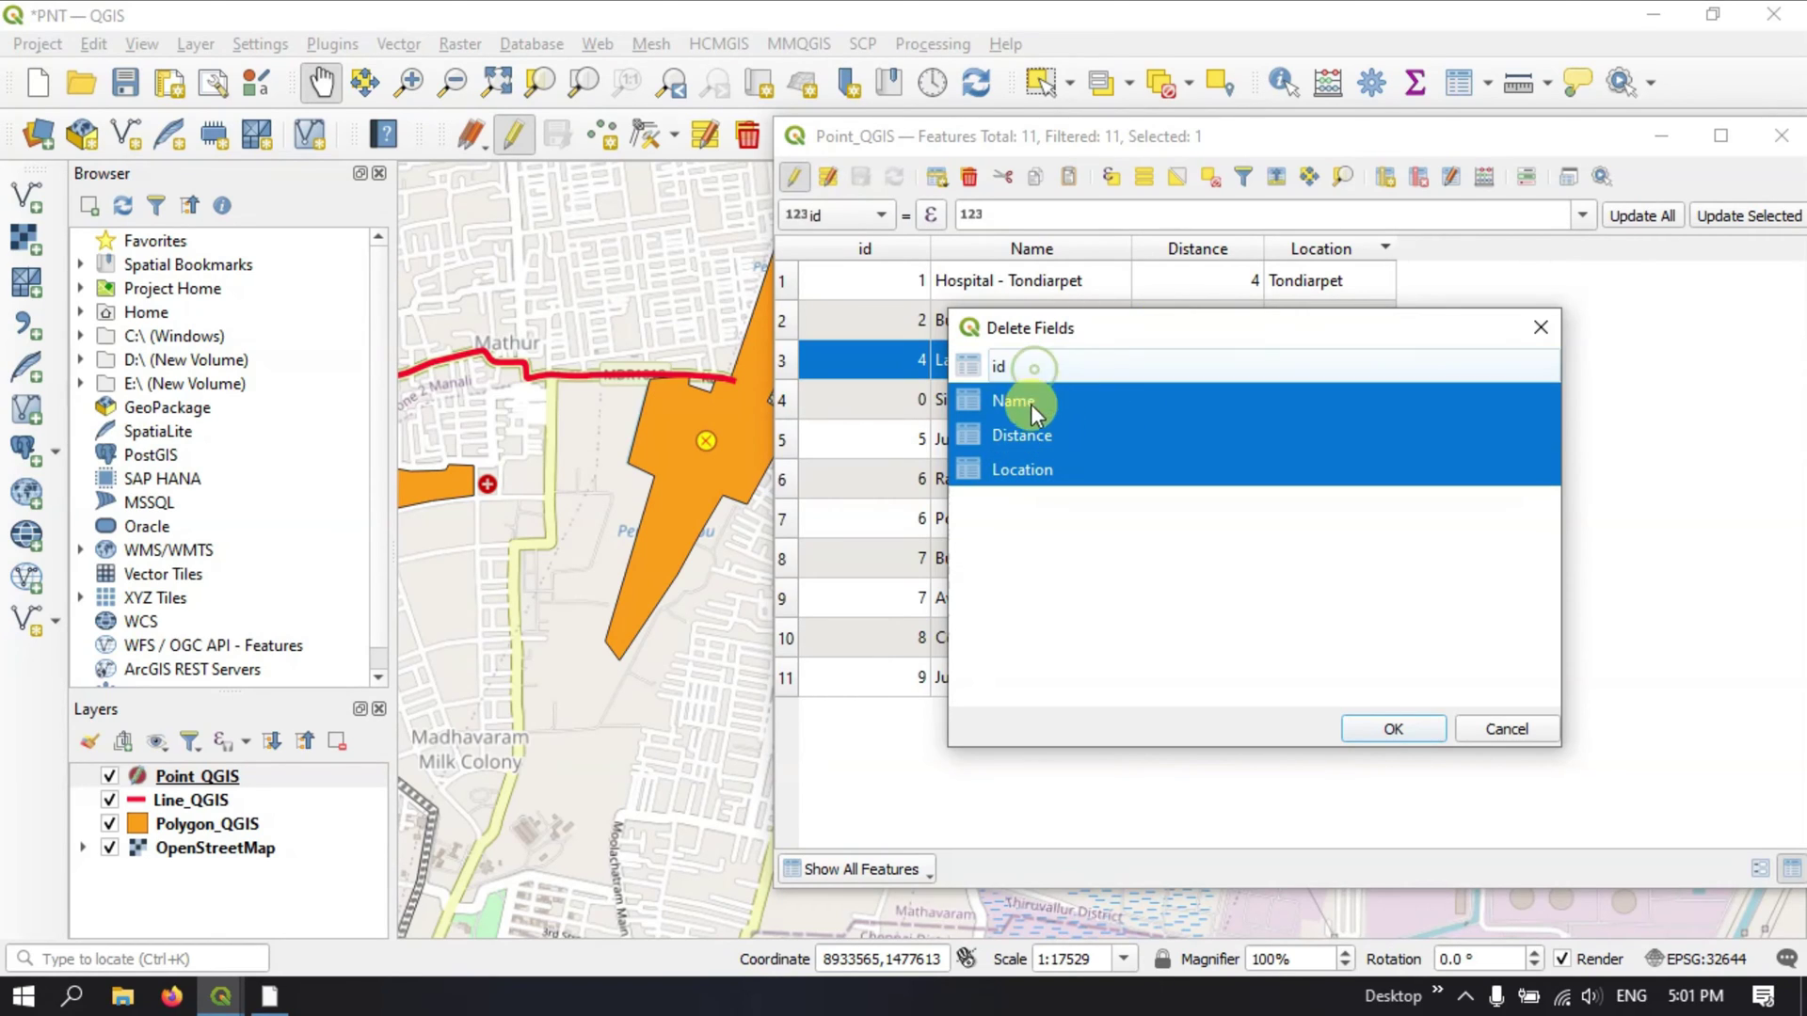
pyautogui.click(1073, 371)
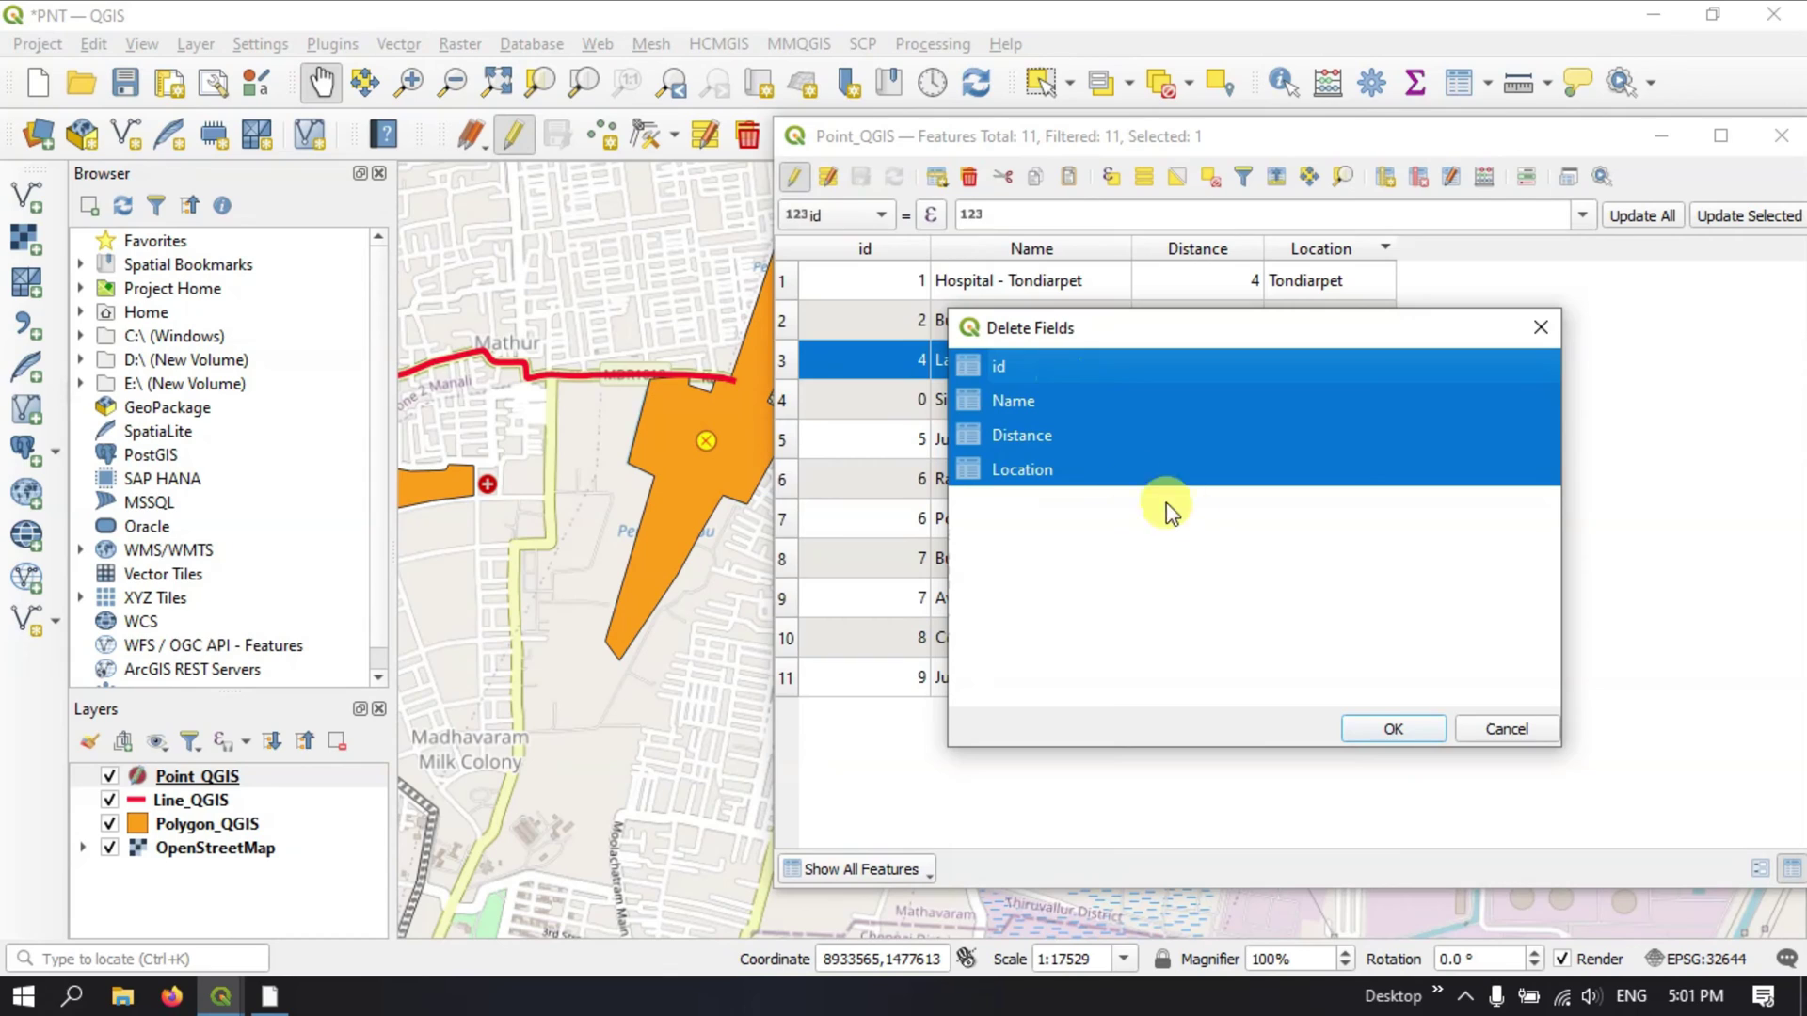
pyautogui.click(1024, 471)
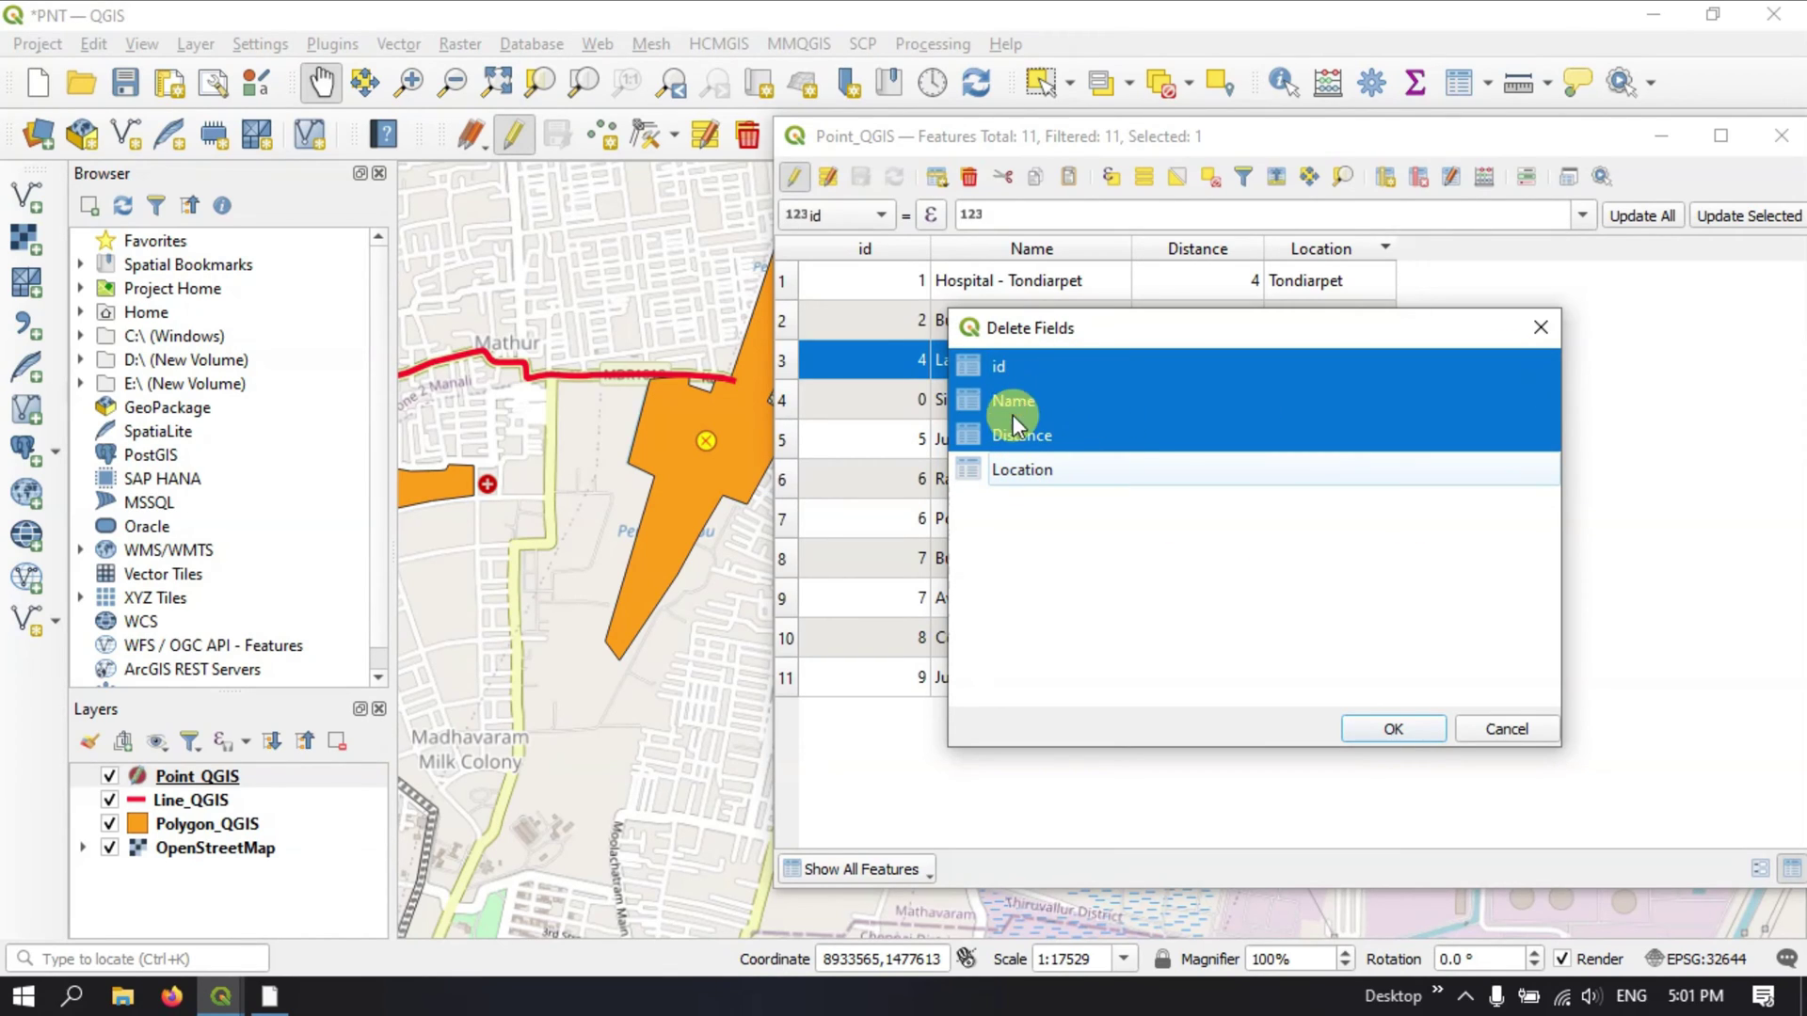
pyautogui.click(1016, 468)
pyautogui.click(1046, 381)
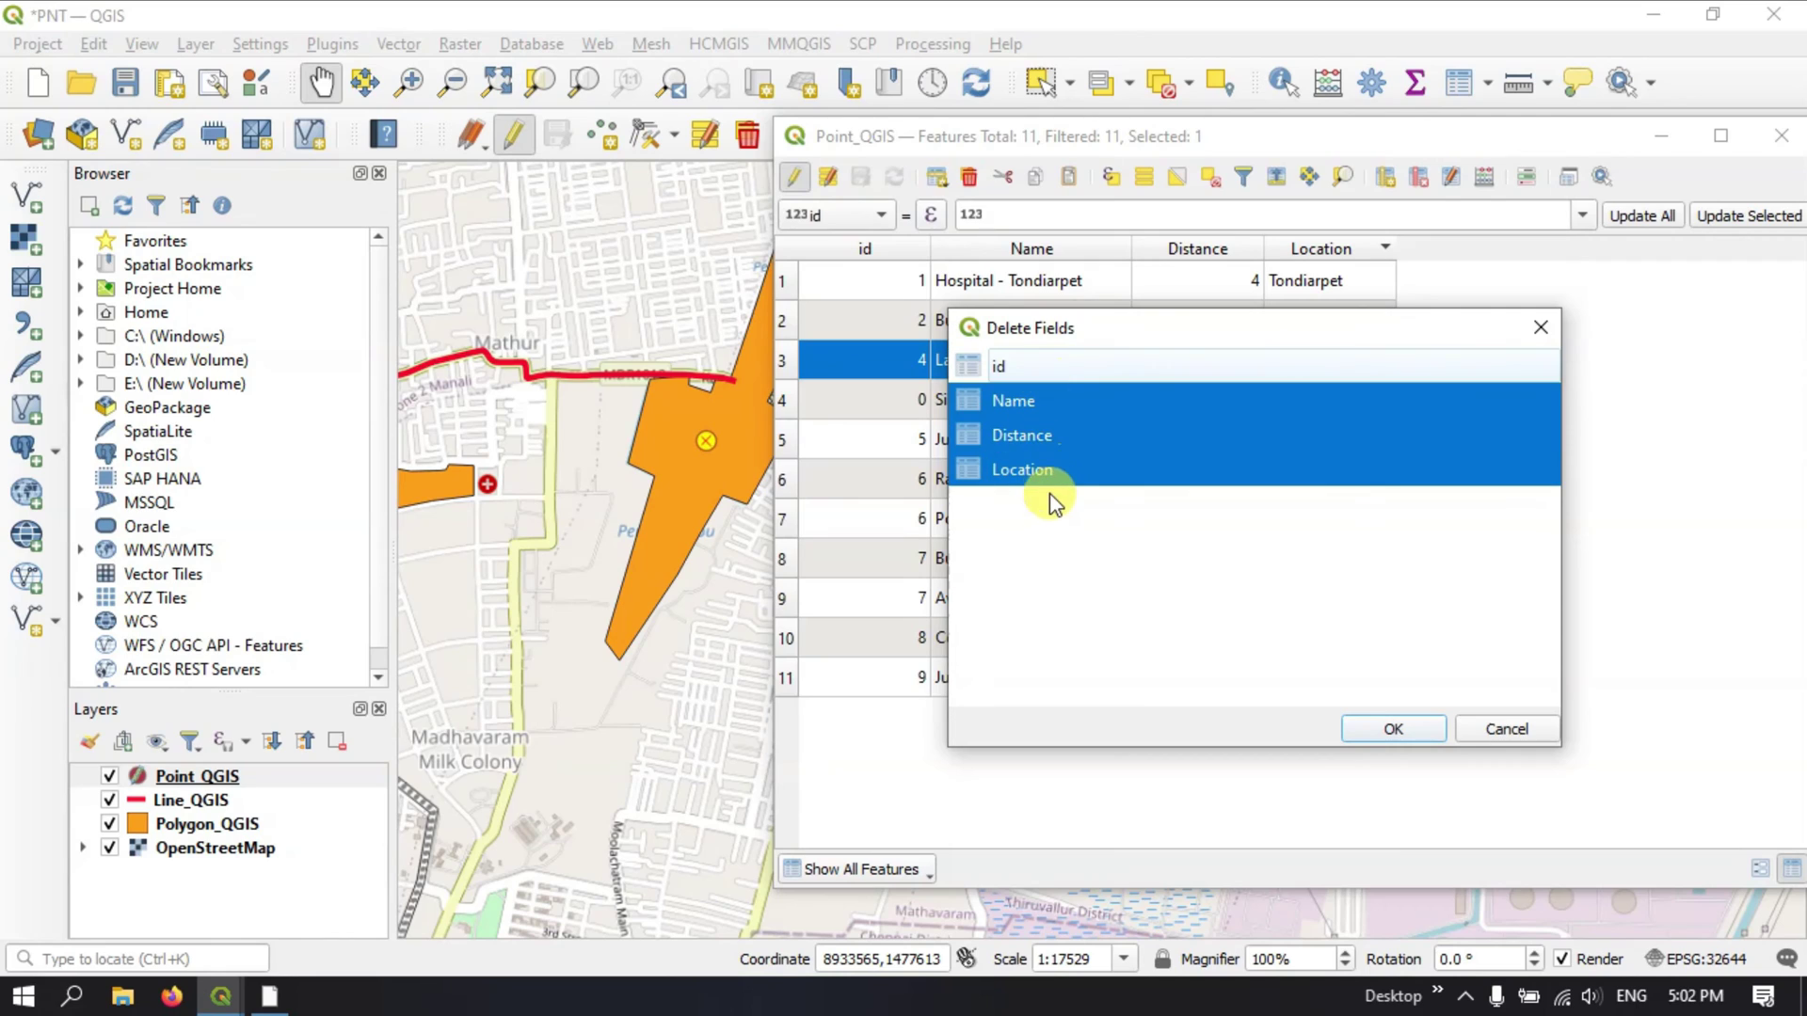
pyautogui.click(1048, 495)
# Delete only the Location field from the layer, and stop editing with the changes discarded
pyautogui.click(1053, 404)
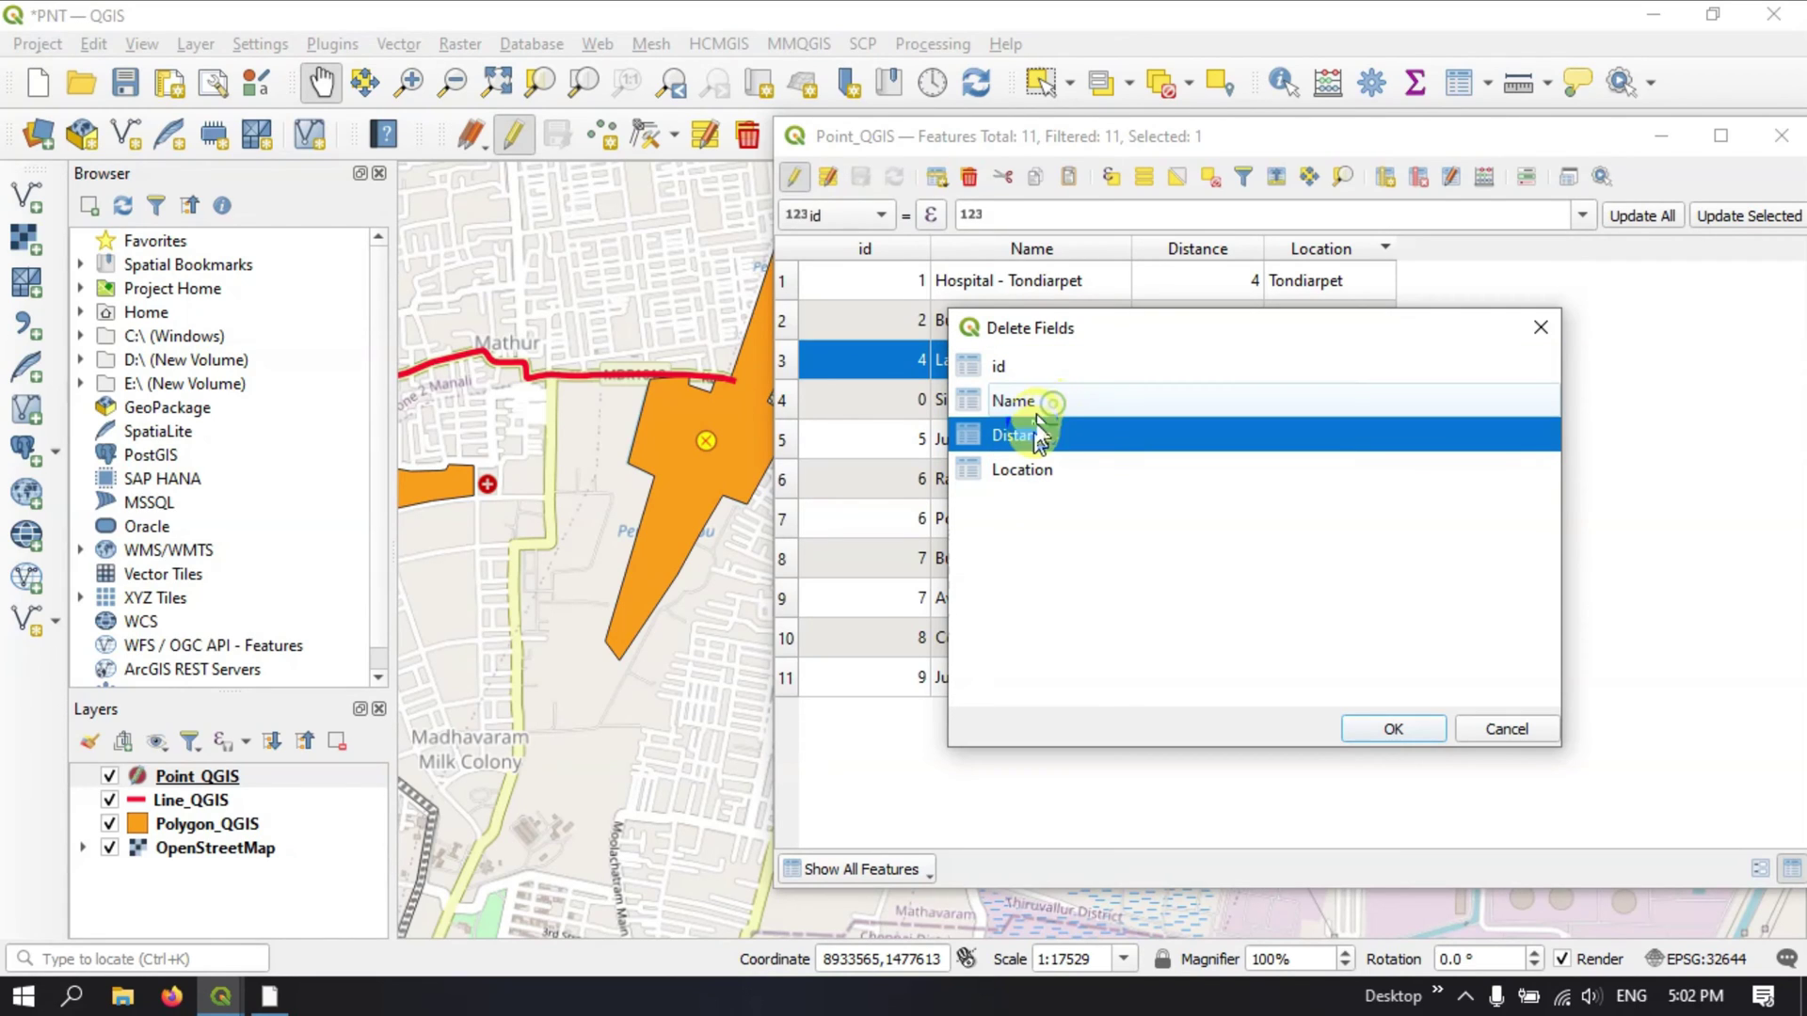
pyautogui.click(1043, 438)
pyautogui.click(1045, 473)
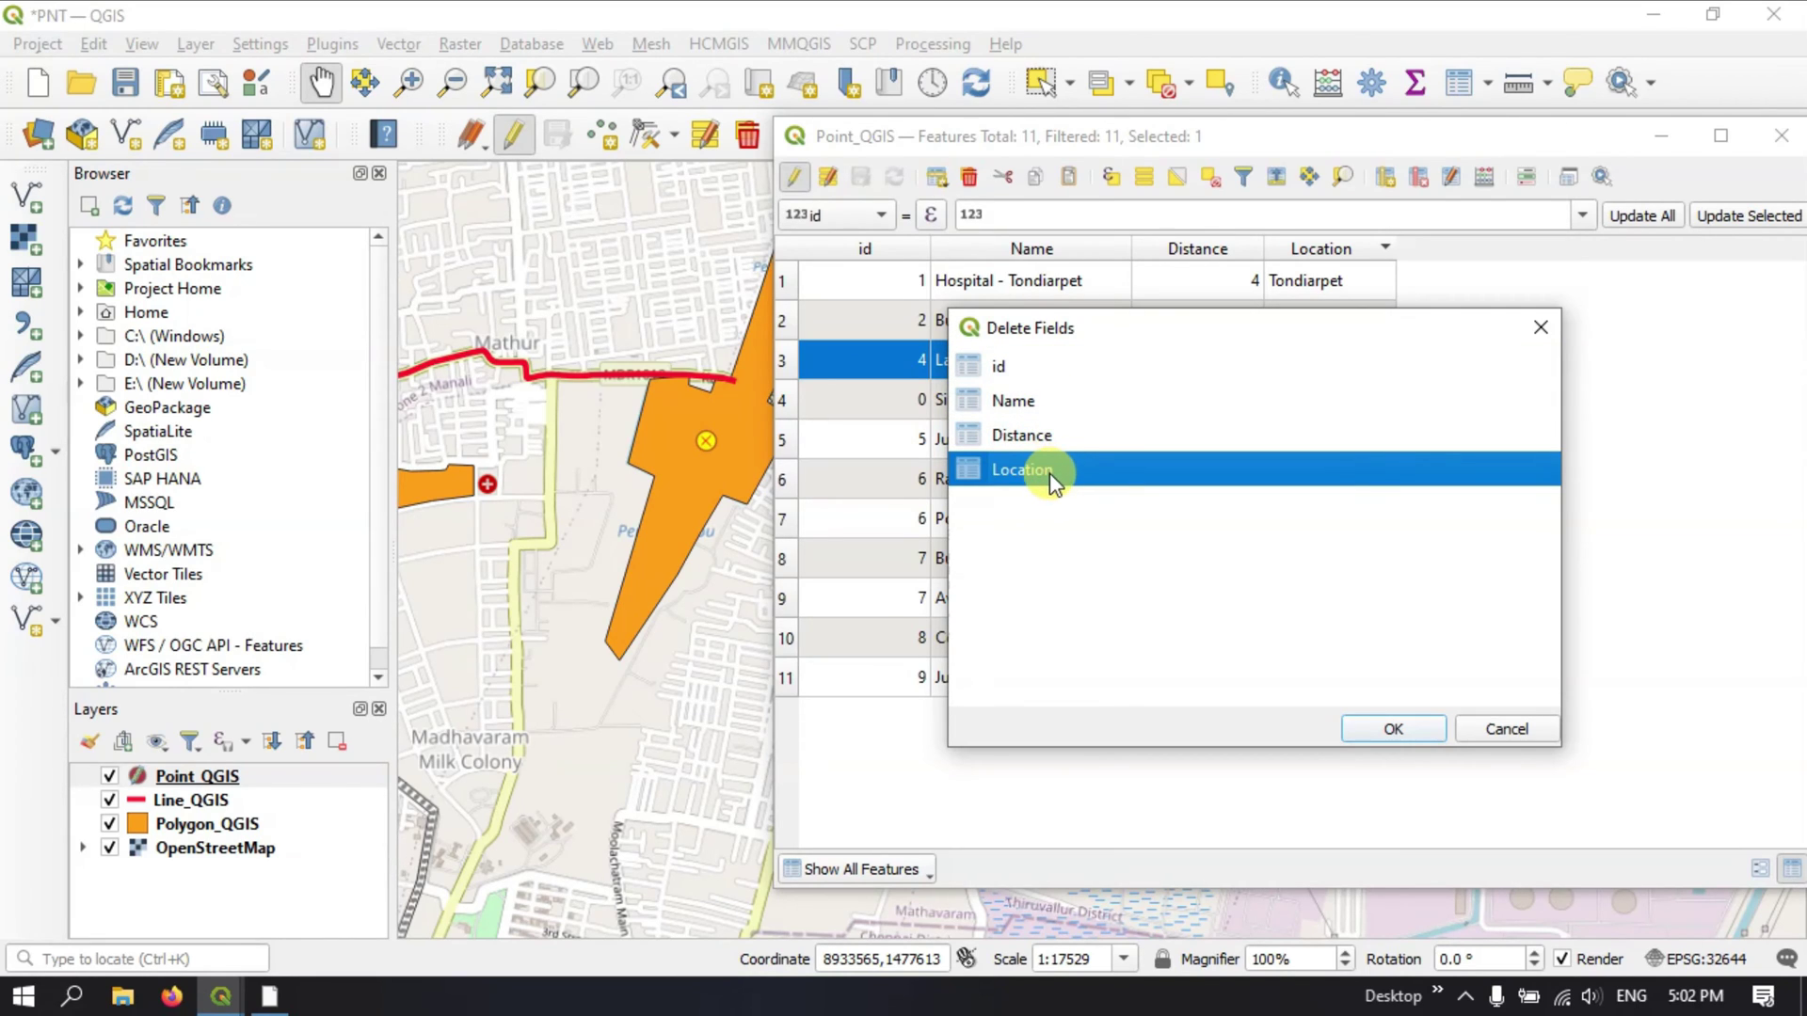
pyautogui.click(1391, 729)
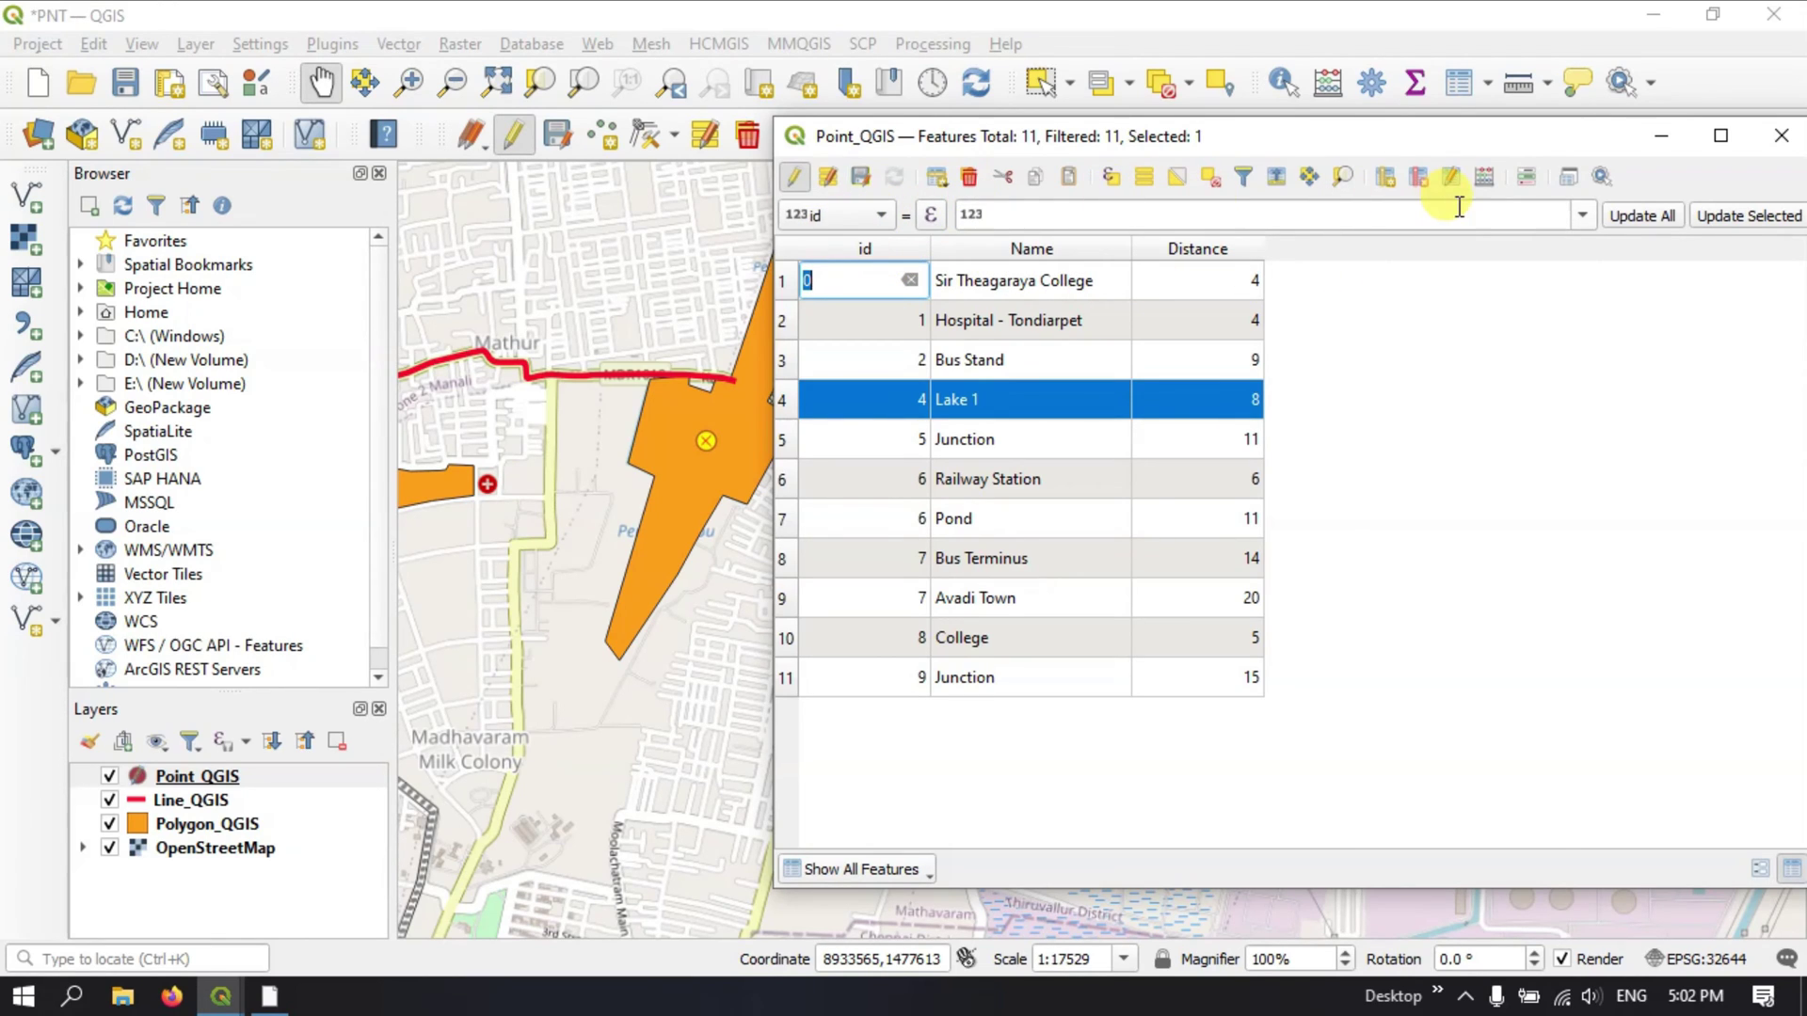
pyautogui.click(799, 185)
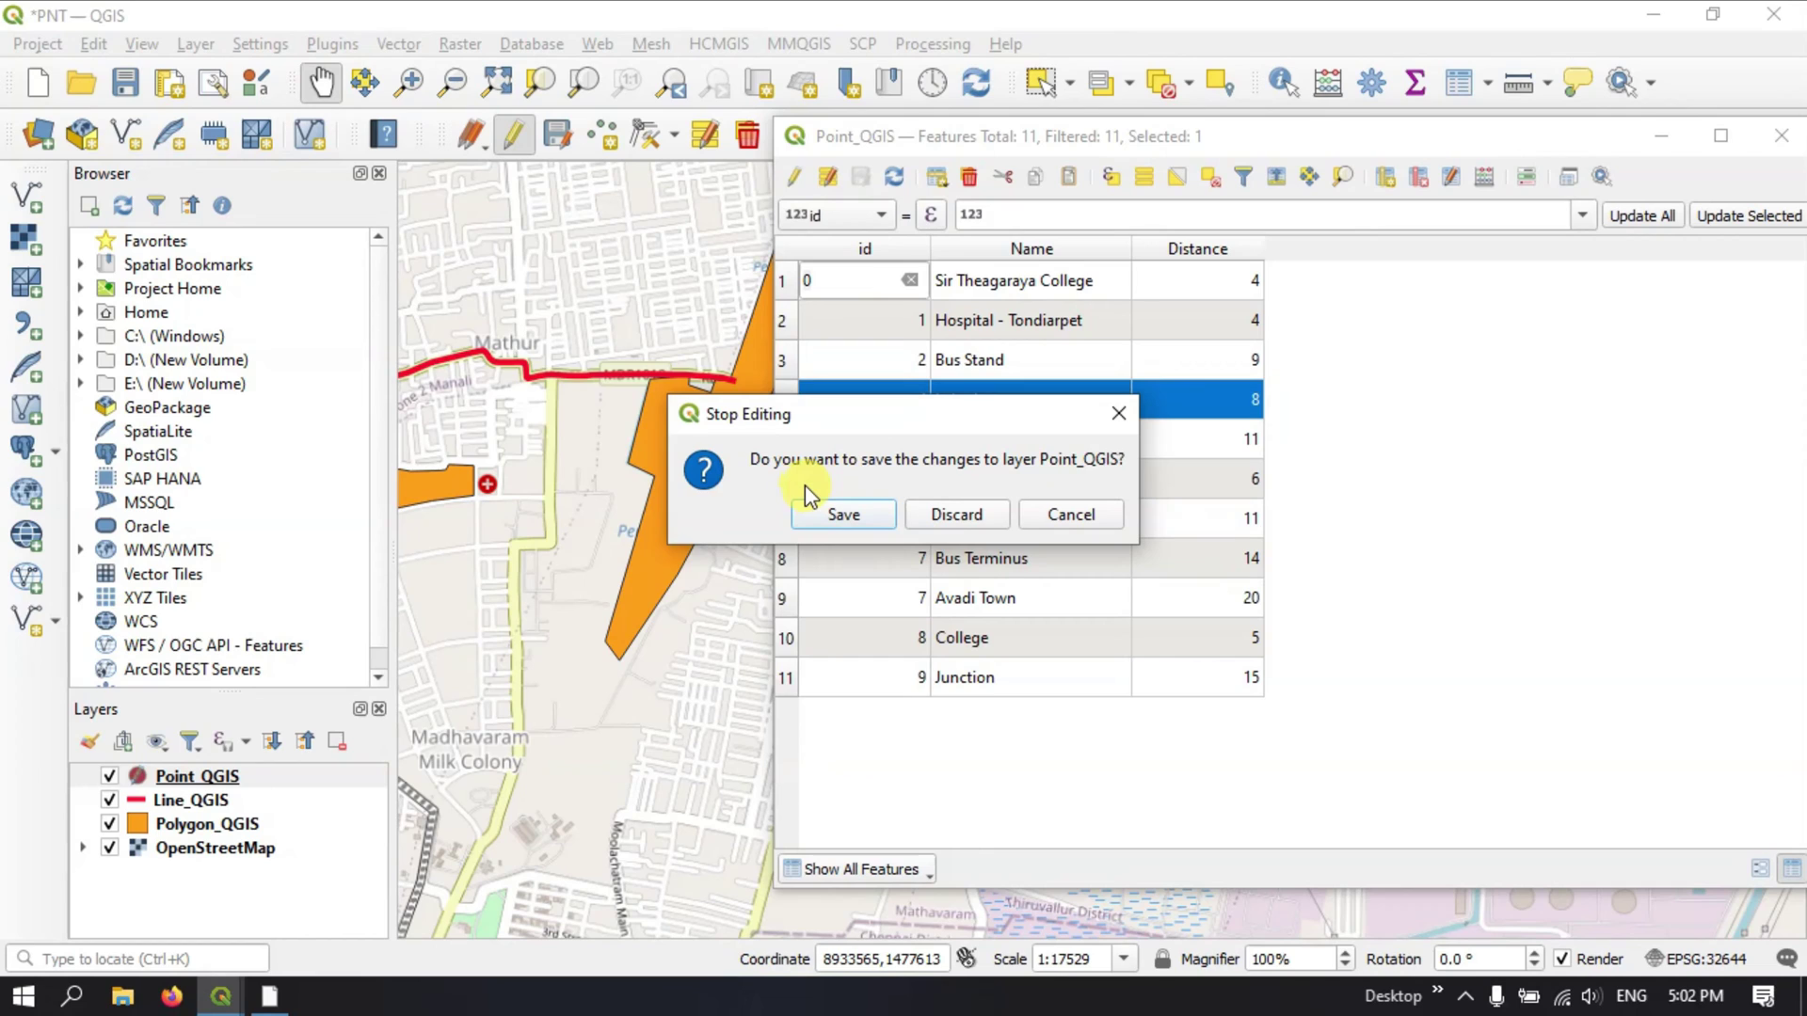
pyautogui.click(955, 516)
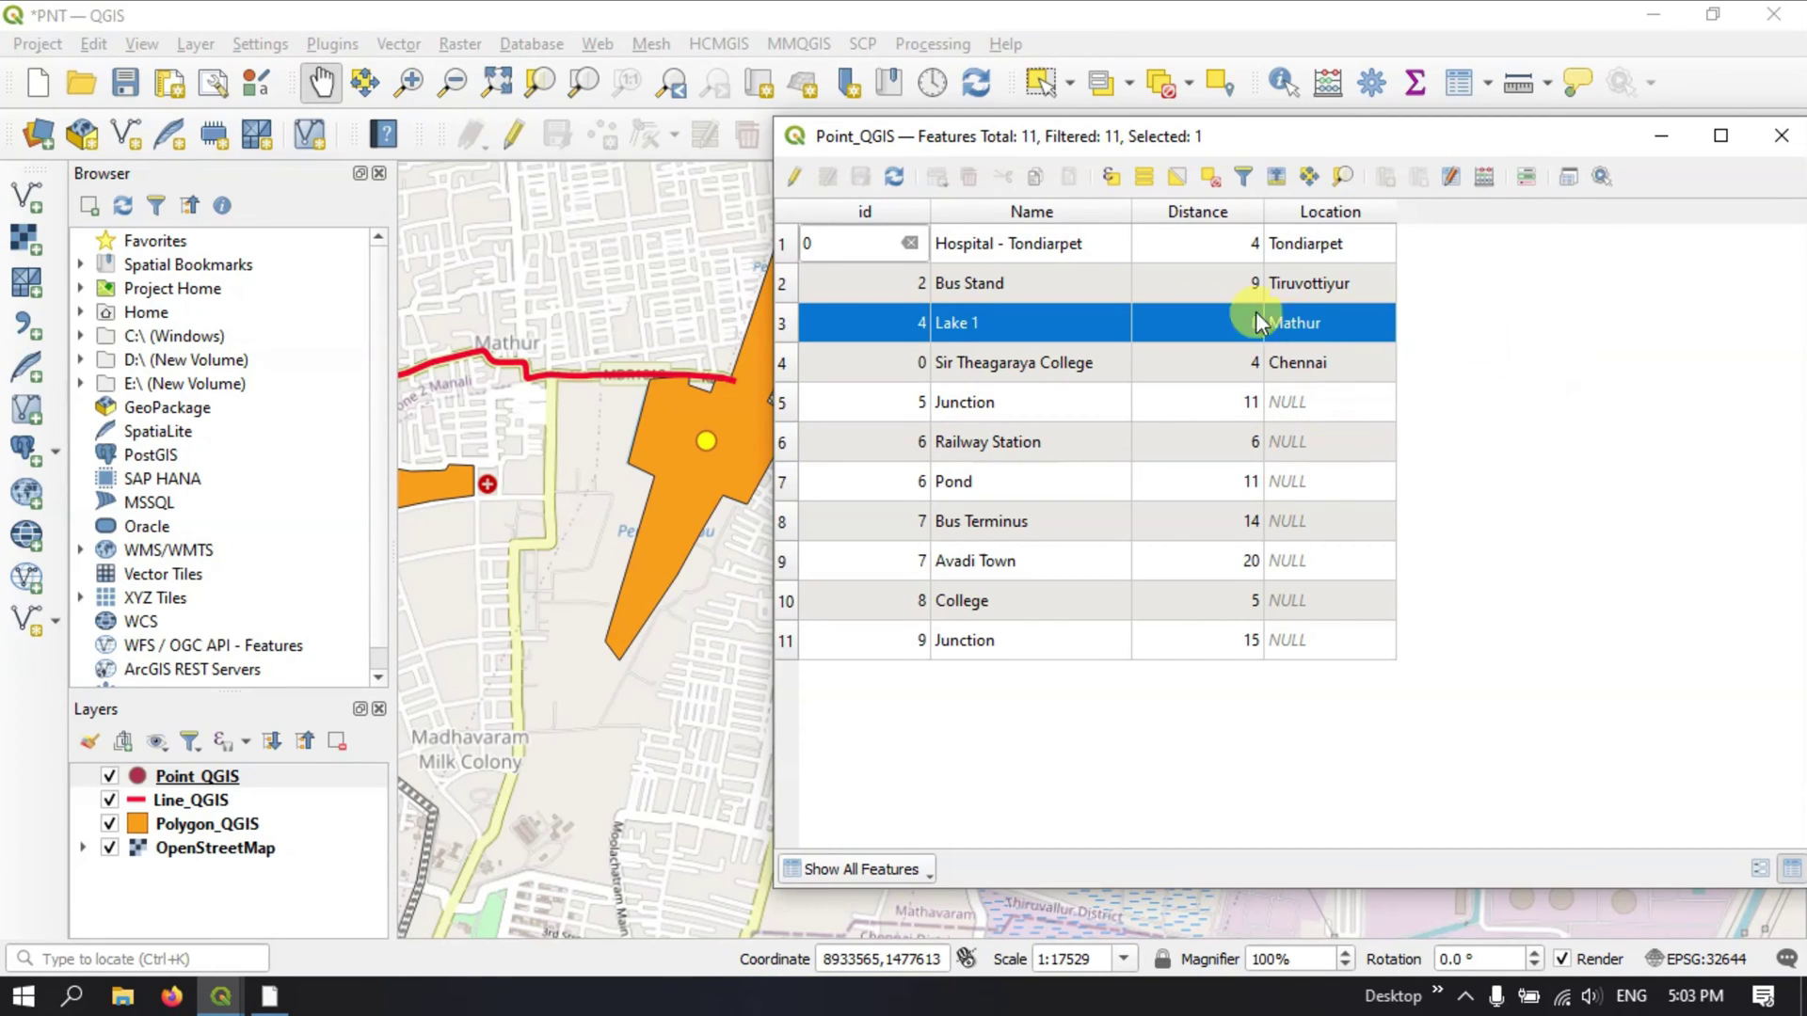
# Turn editing back on for the layer and look through the data types offered for a new field, without adding one
pyautogui.click(796, 181)
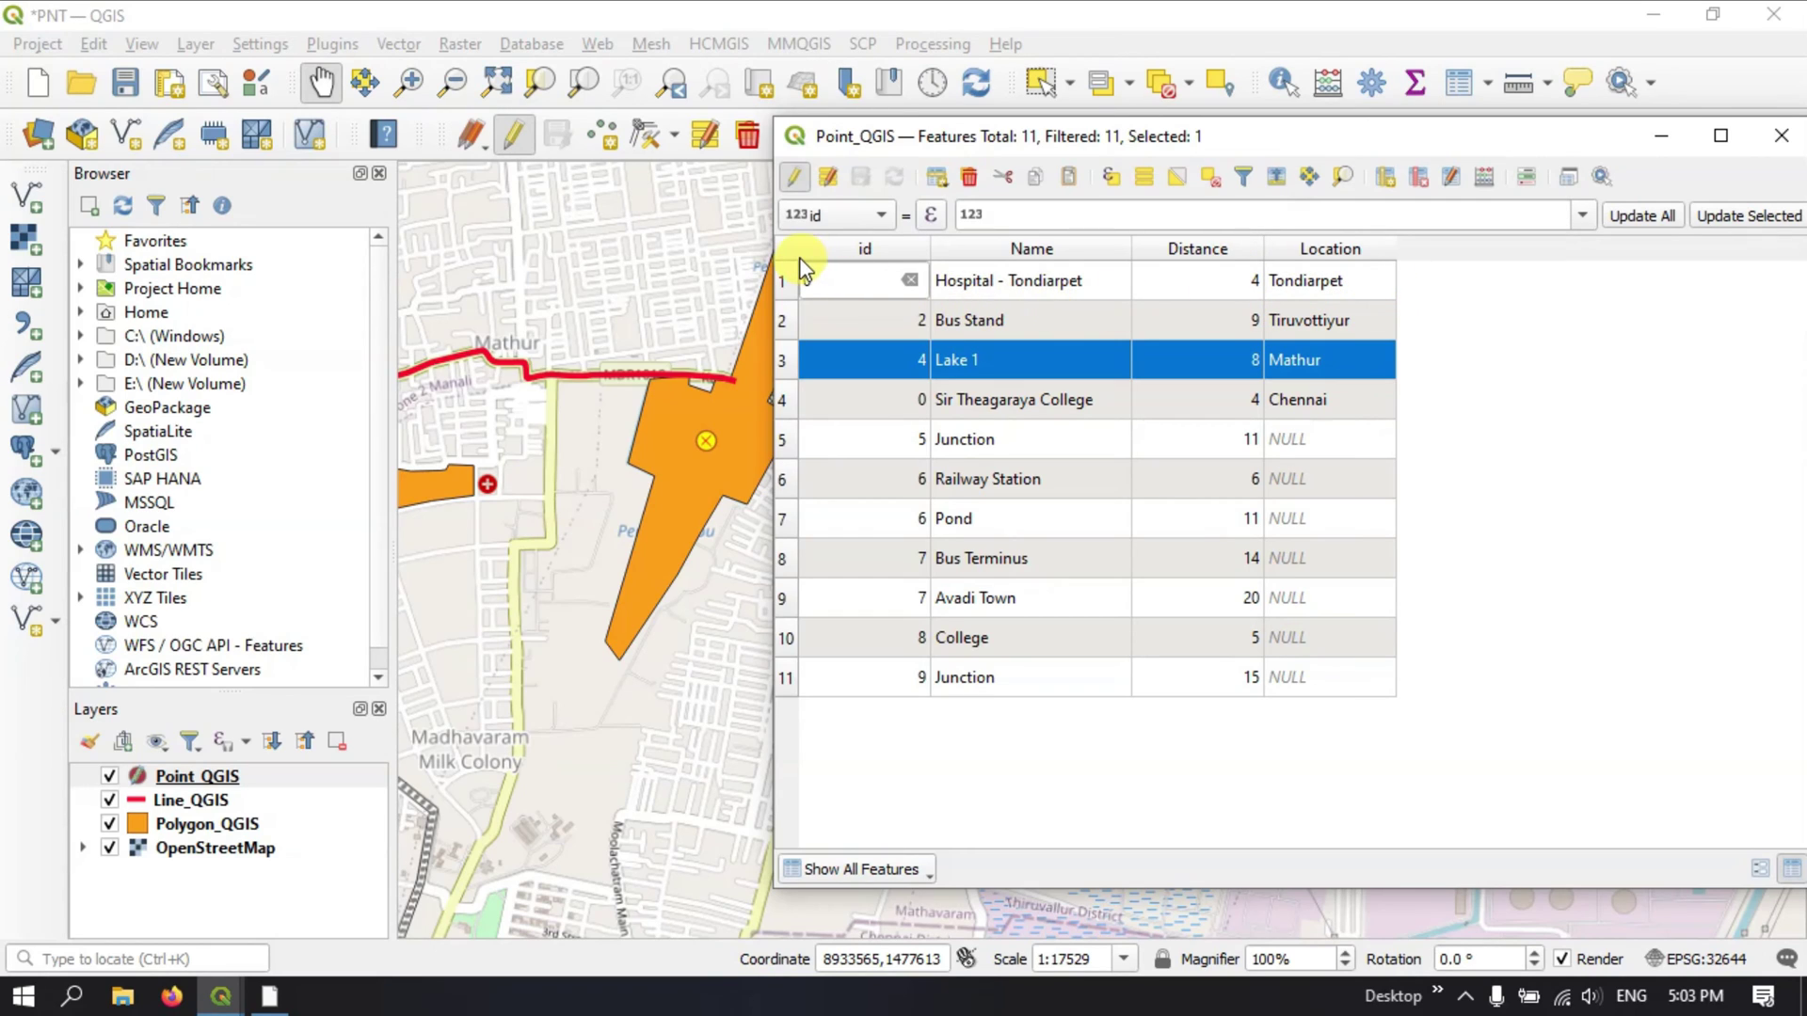
pyautogui.write('0')
pyautogui.click(1386, 172)
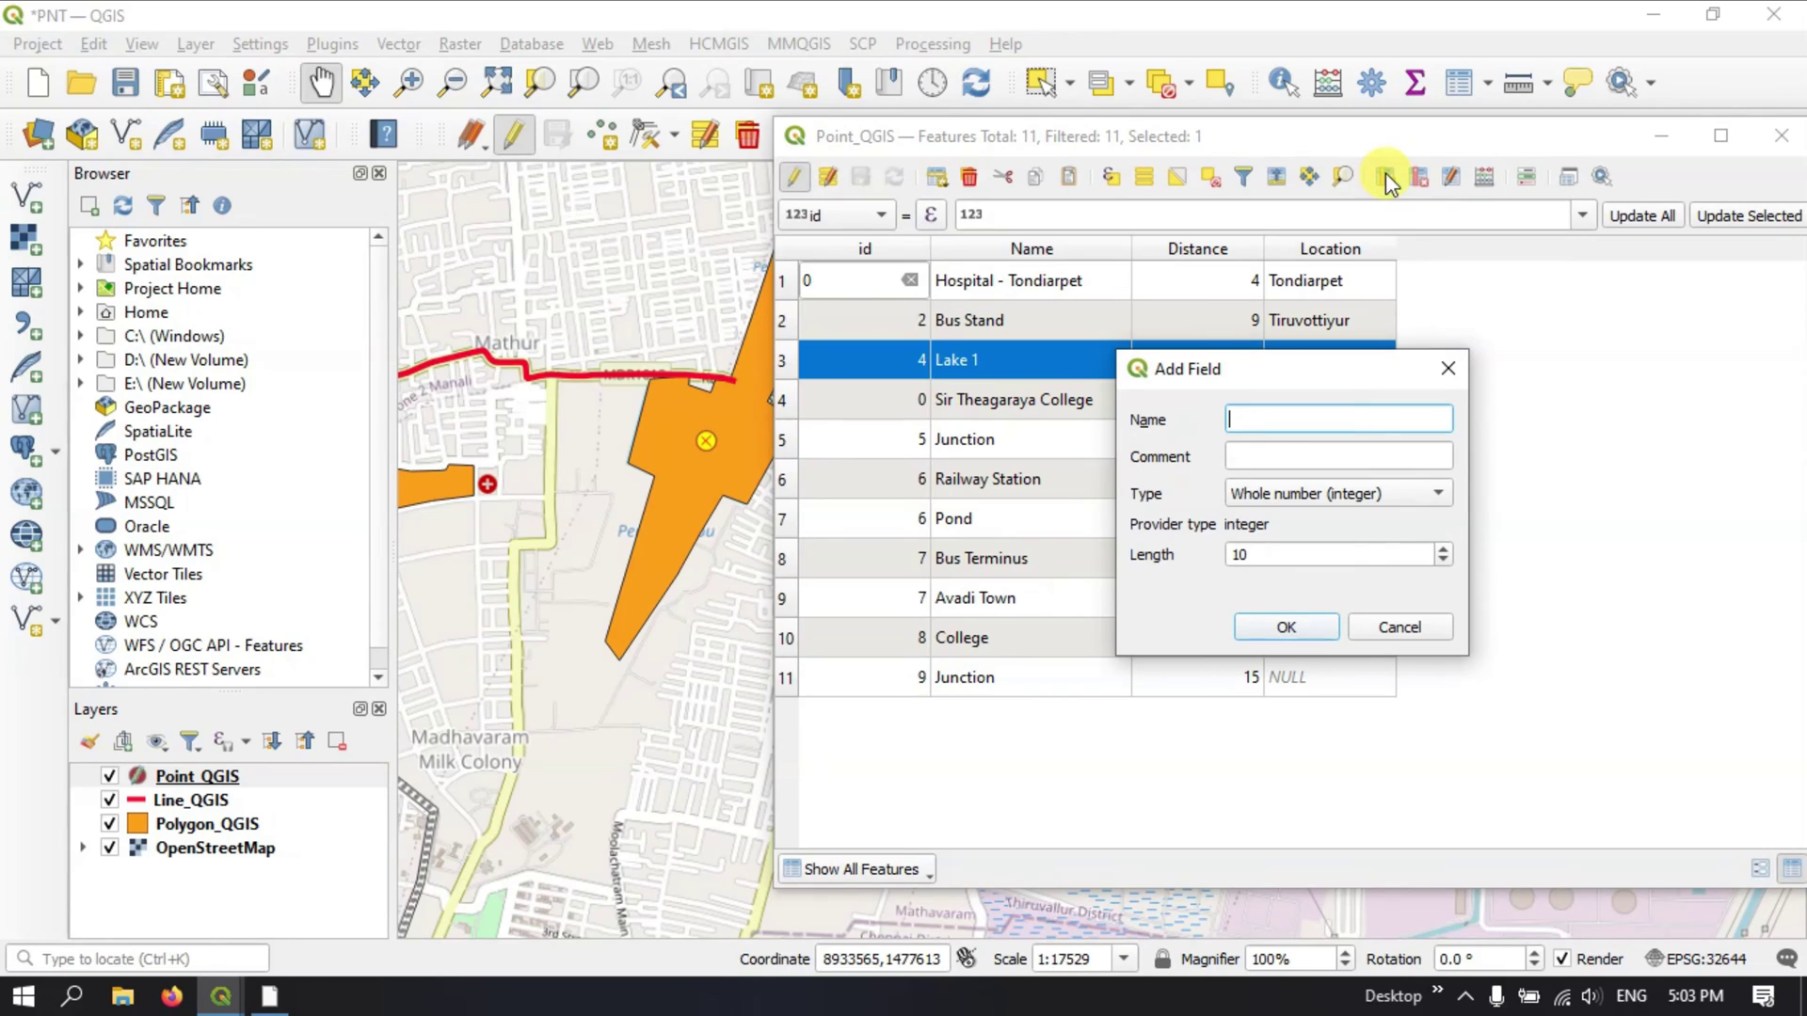
pyautogui.moveTo(1341, 376); pyautogui.dragTo(1556, 258)
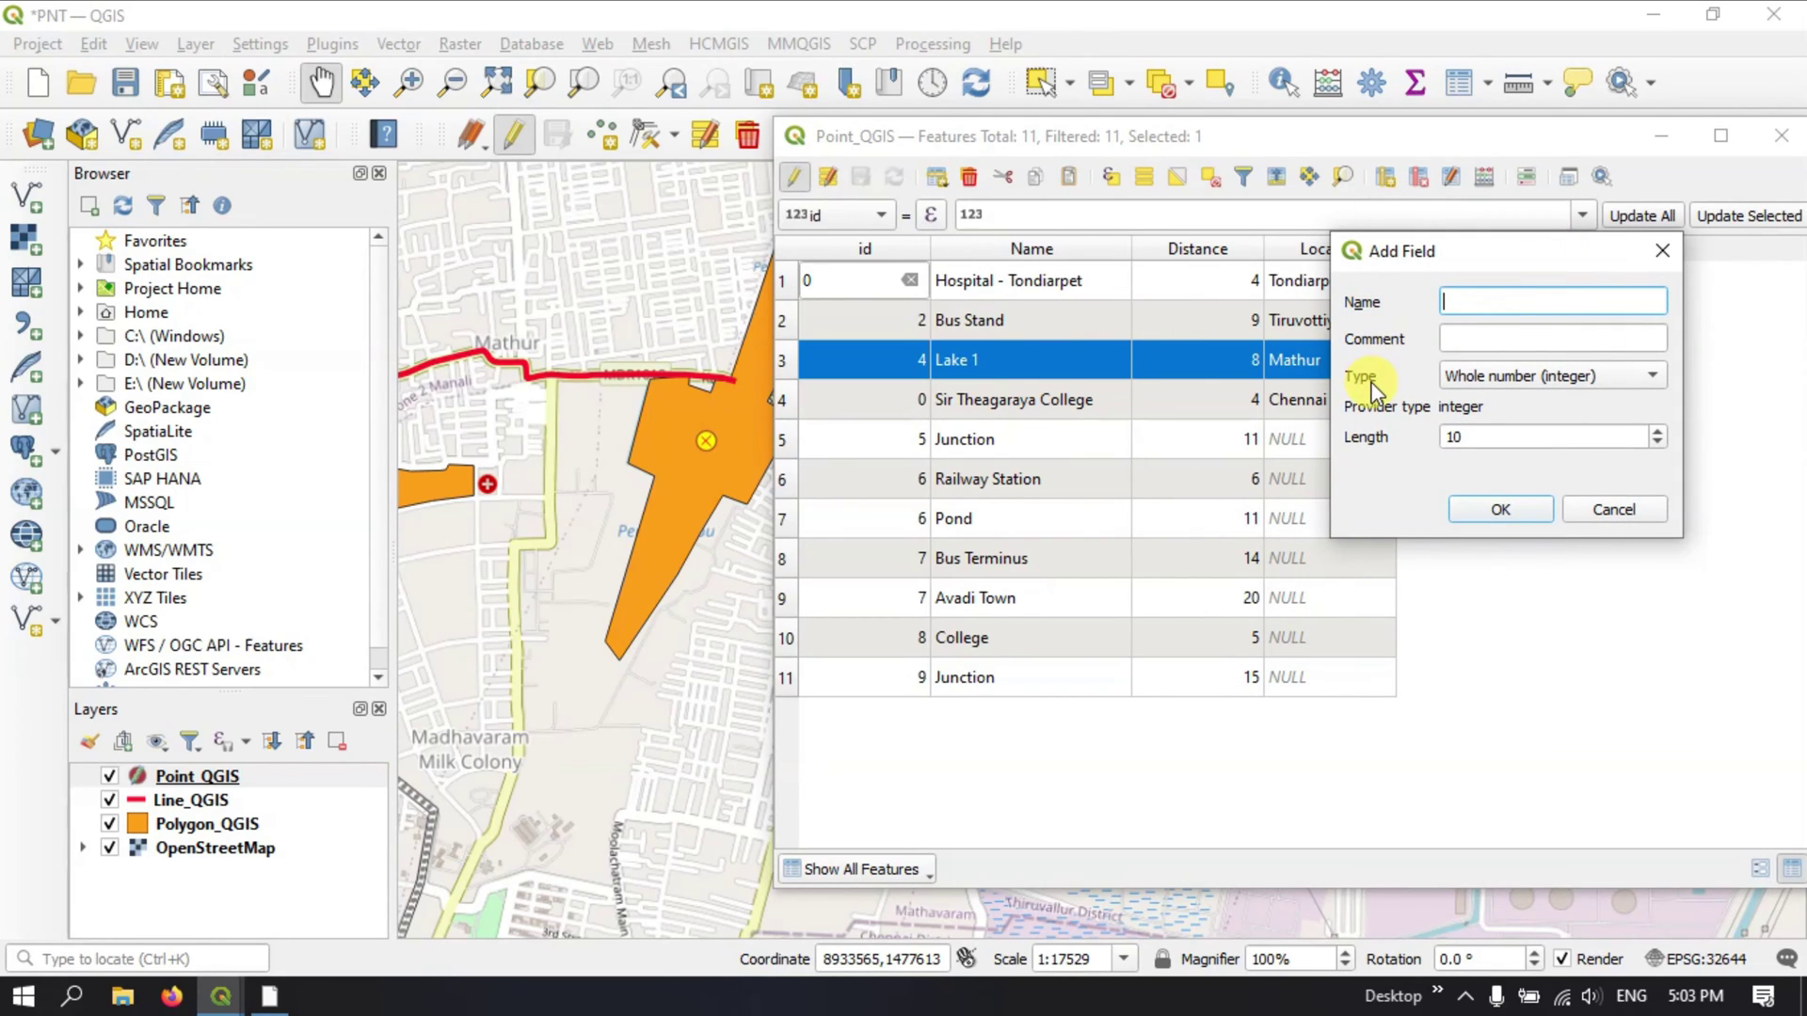
pyautogui.click(1471, 379)
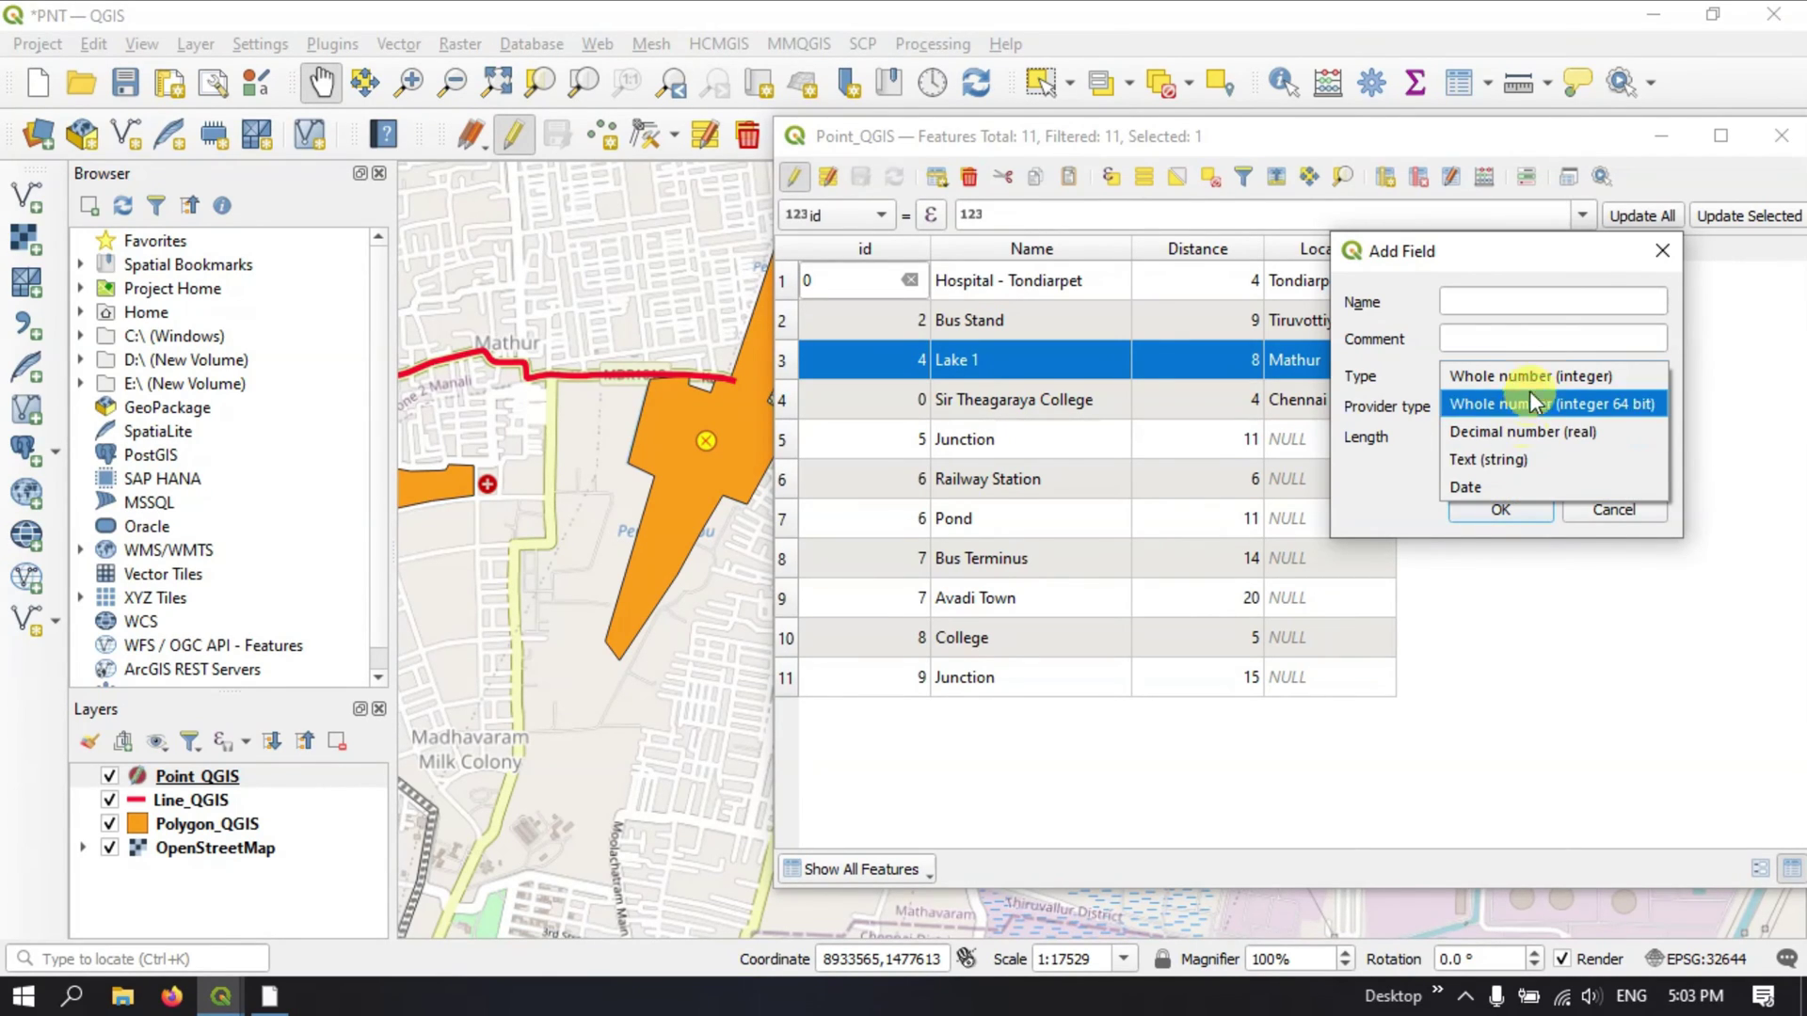
pyautogui.click(1379, 484)
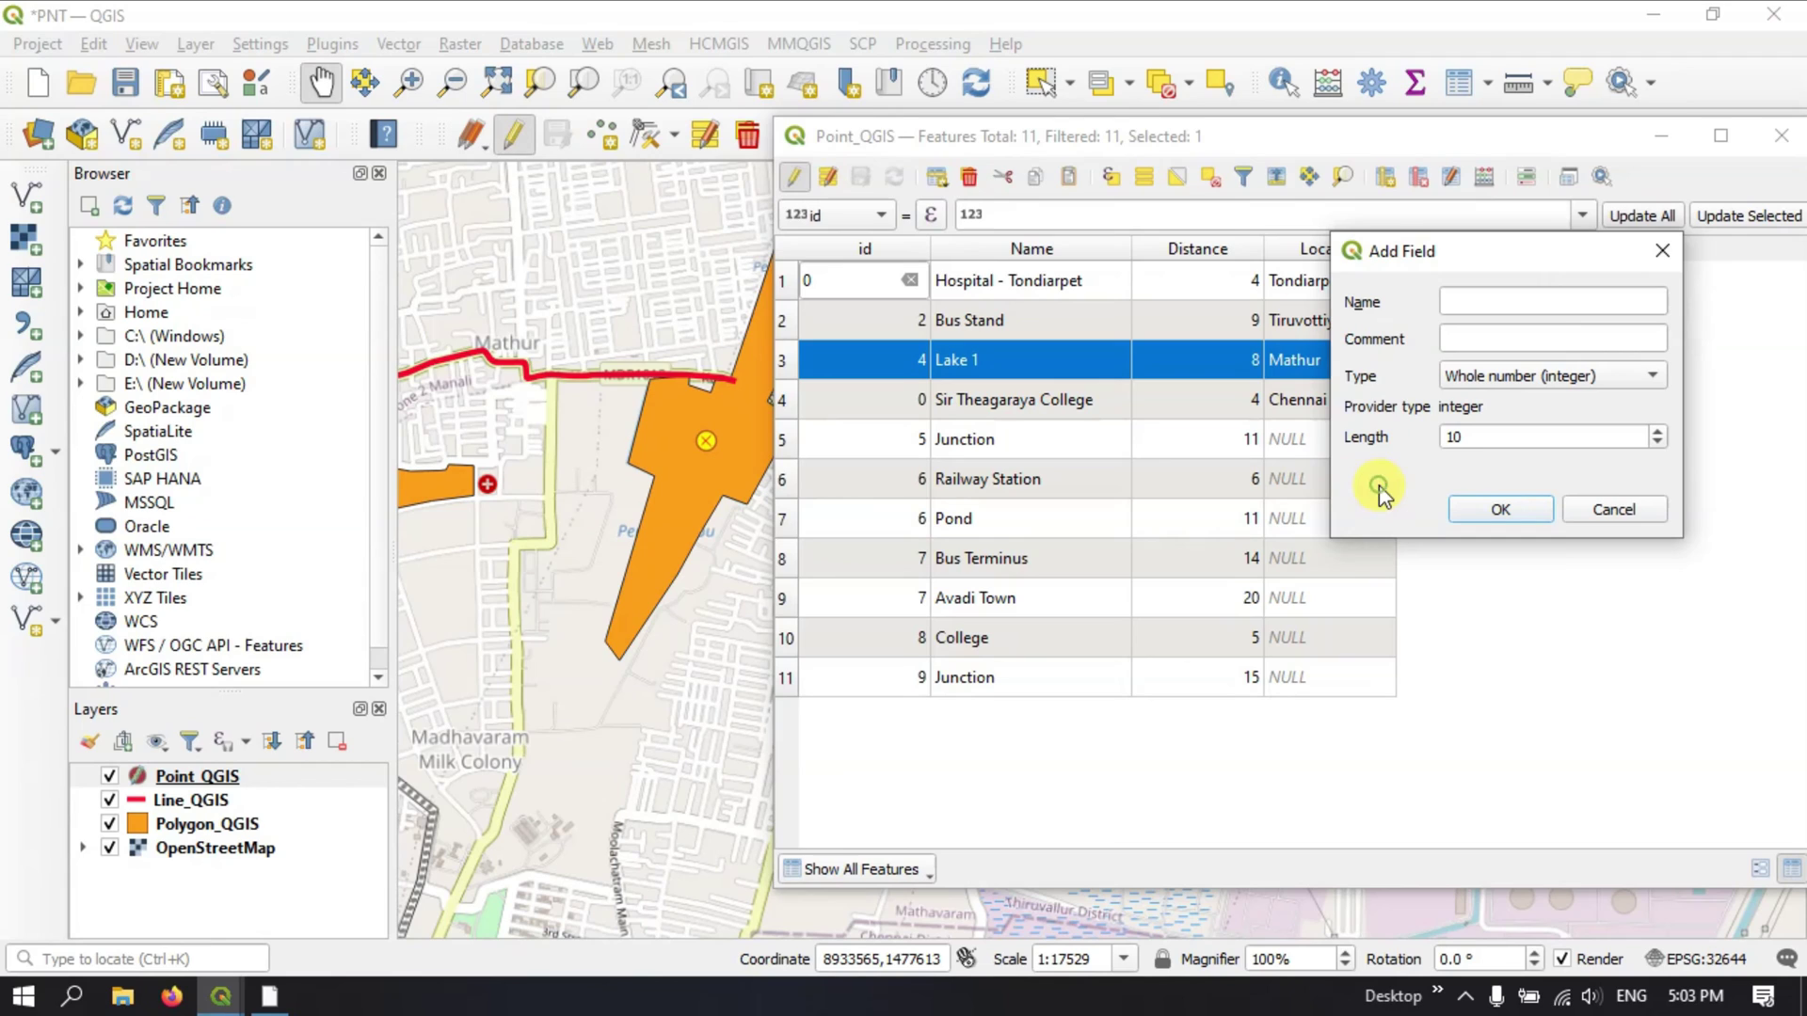
pyautogui.click(1665, 252)
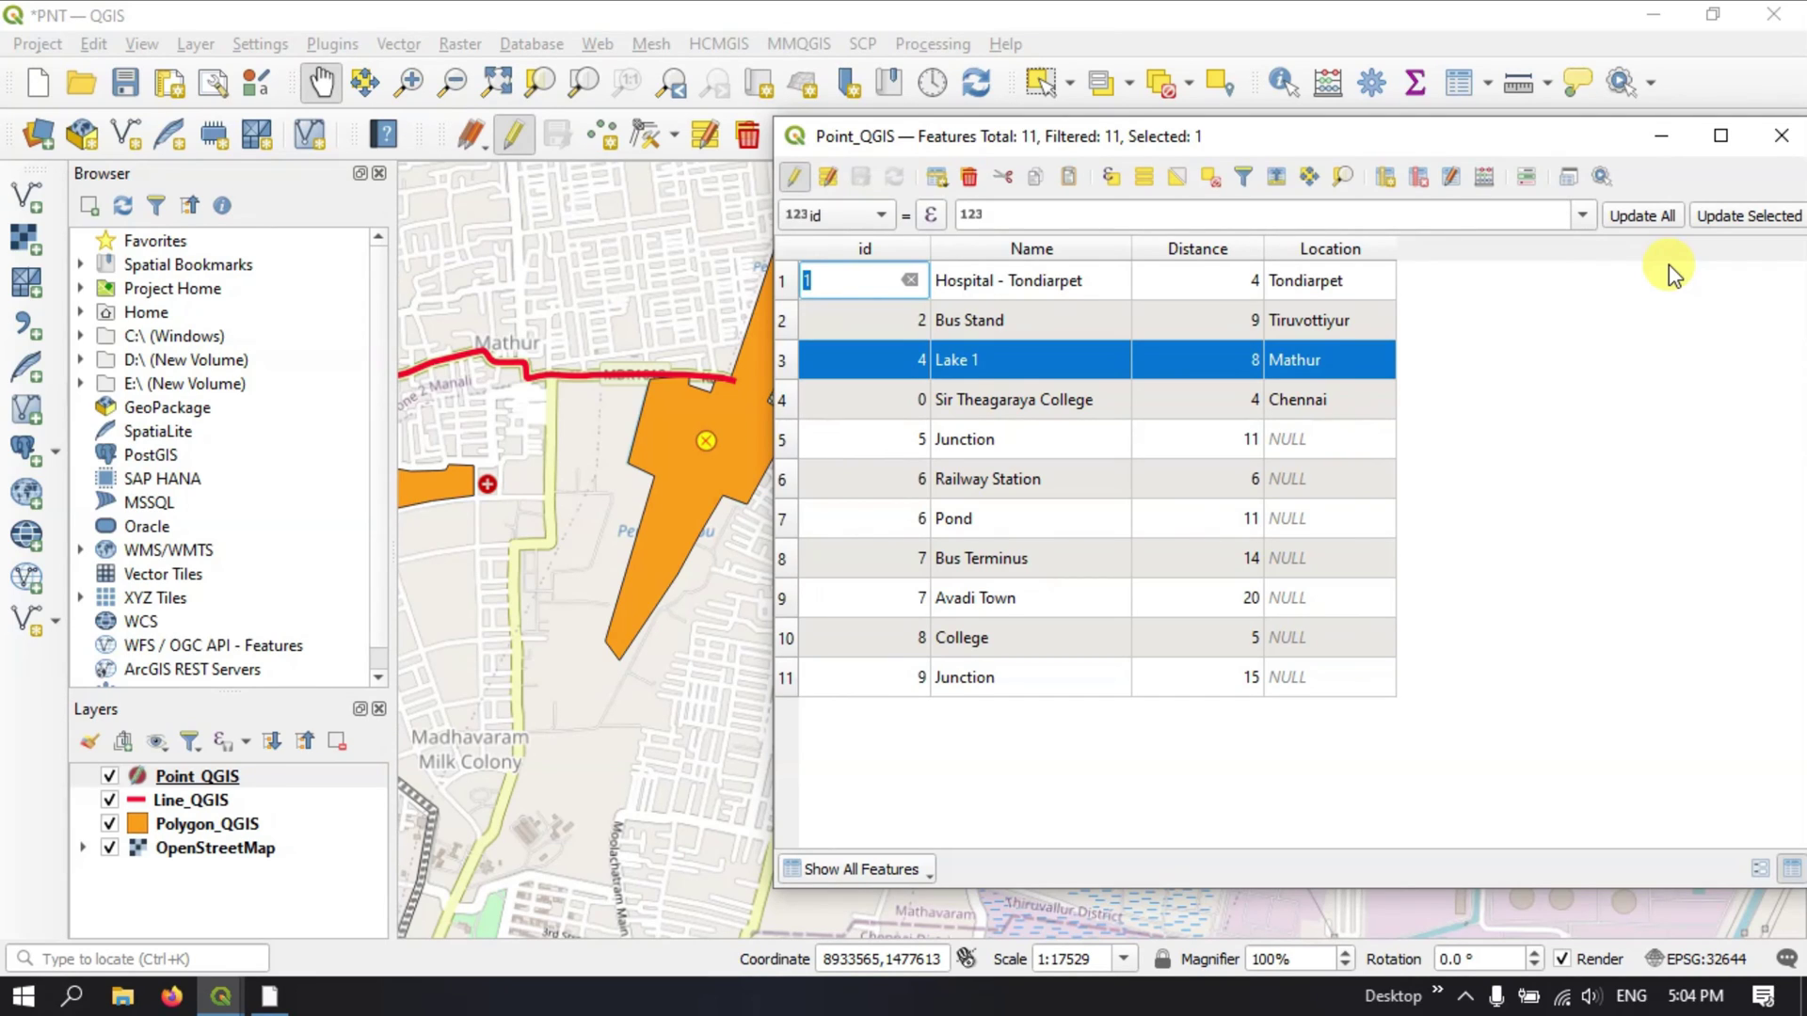
# Find the id 5 Junction record's point on the map, set its Location to Madhavam, and save the layer edits
pyautogui.doubleClick(1297, 442)
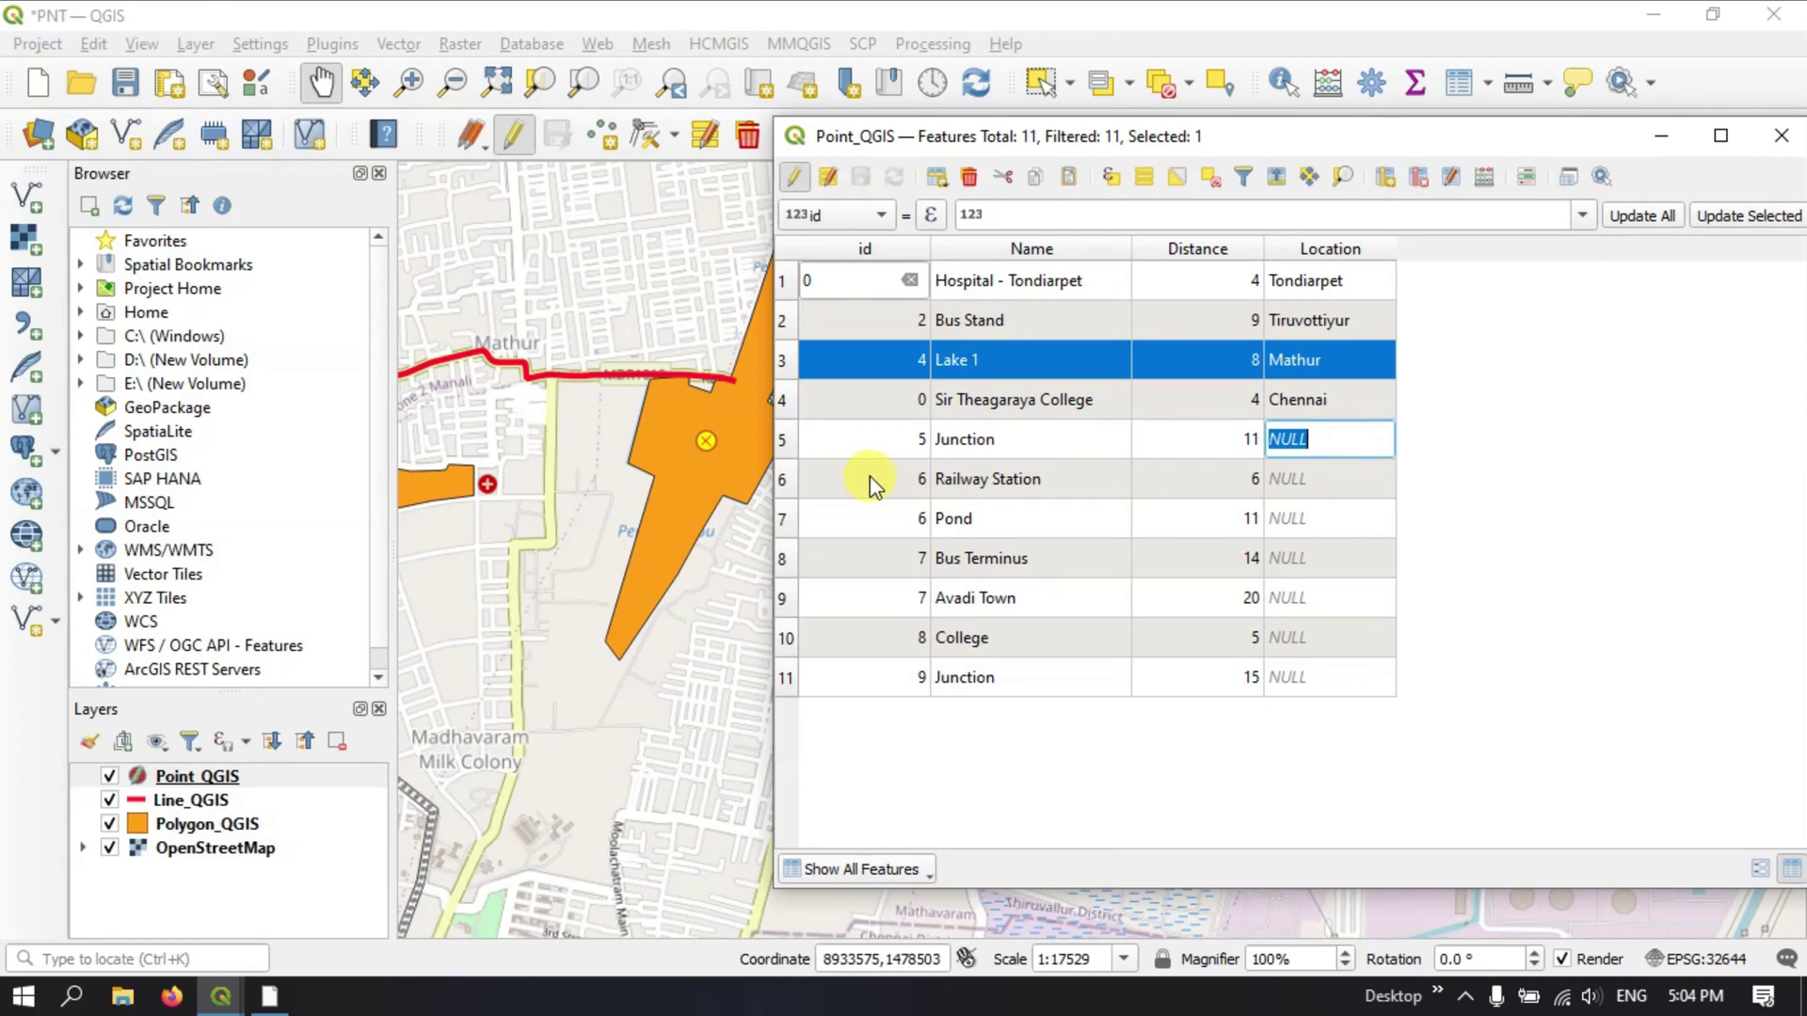
pyautogui.click(782, 440)
pyautogui.scroll(-3, 536, 415)
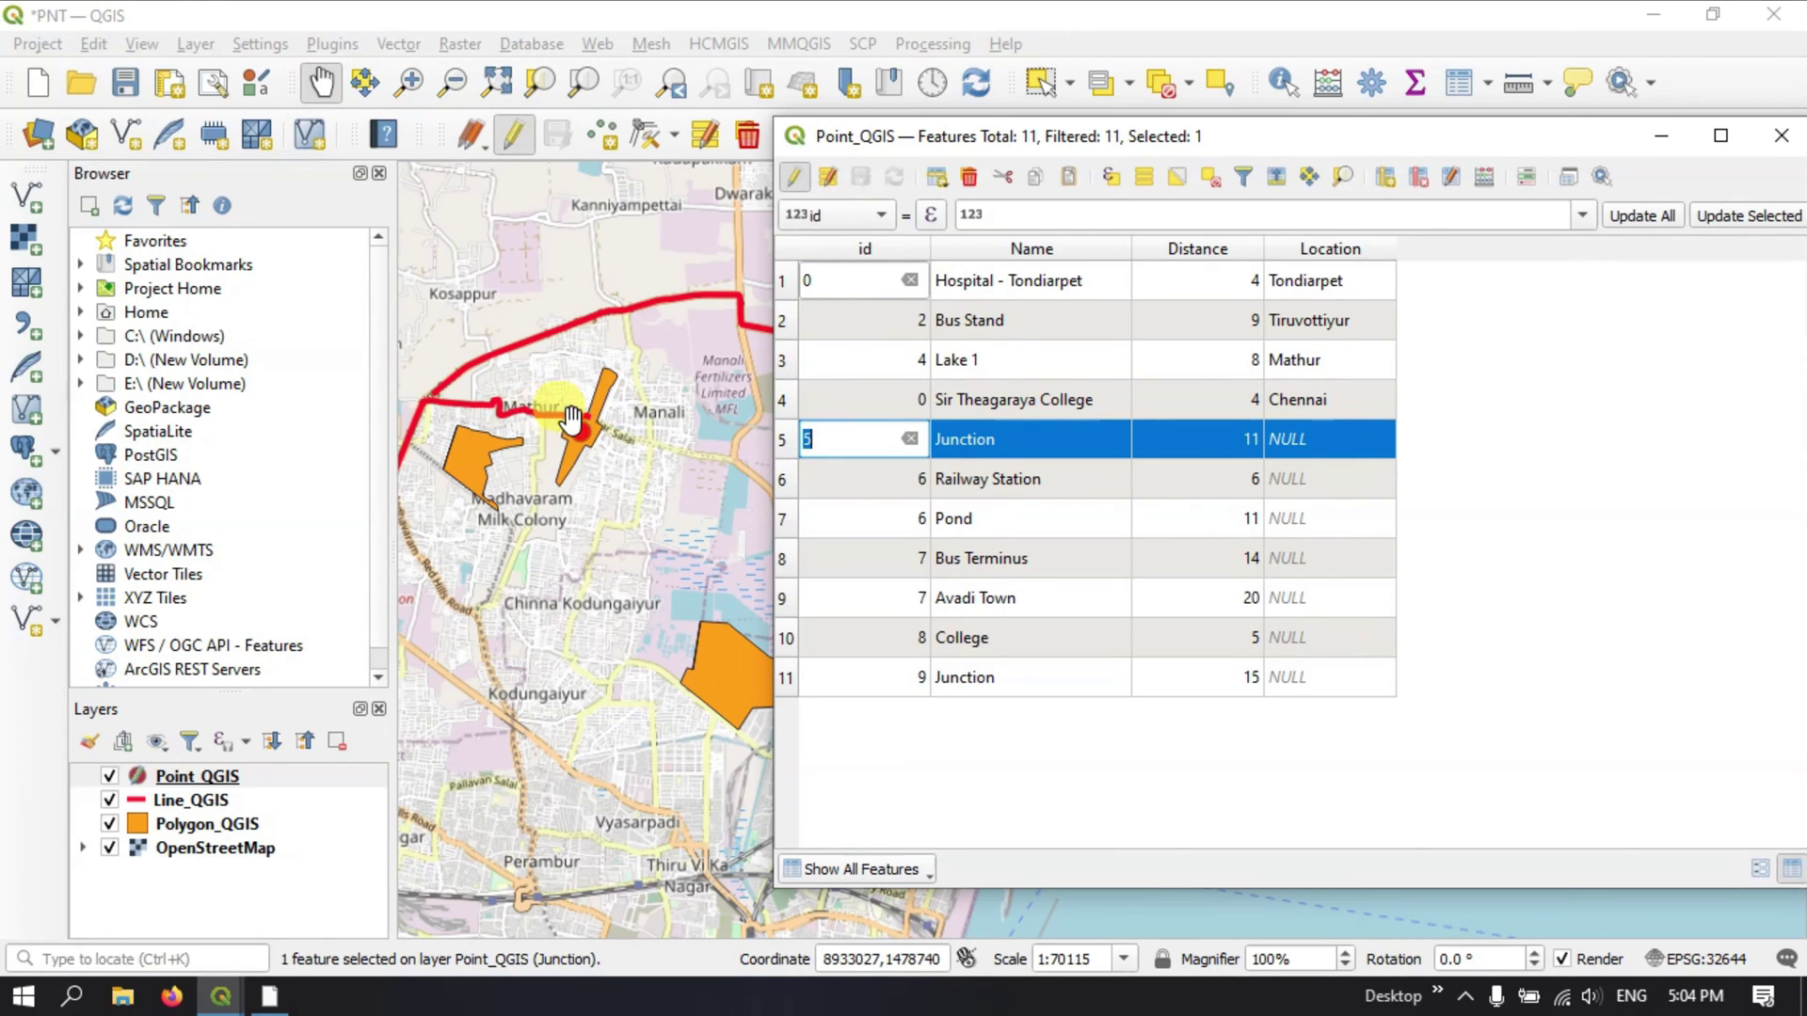
pyautogui.scroll(3, 451, 508)
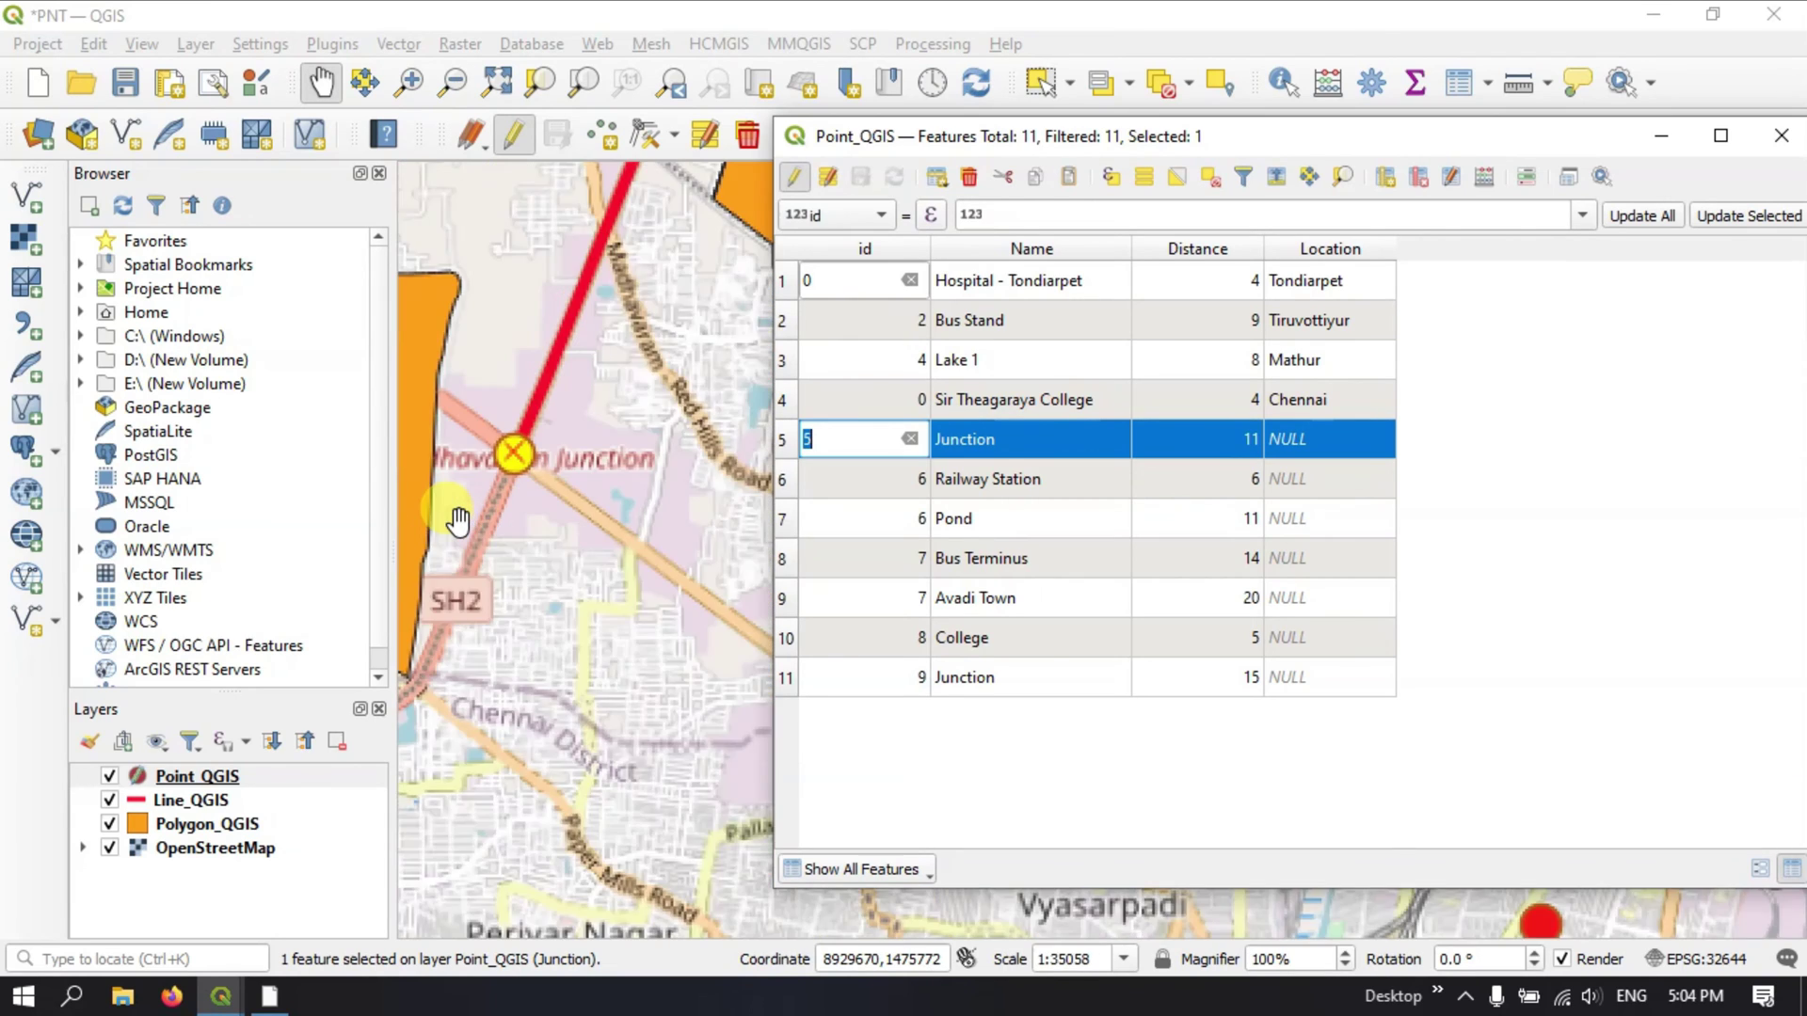
pyautogui.scroll(1, 570, 385)
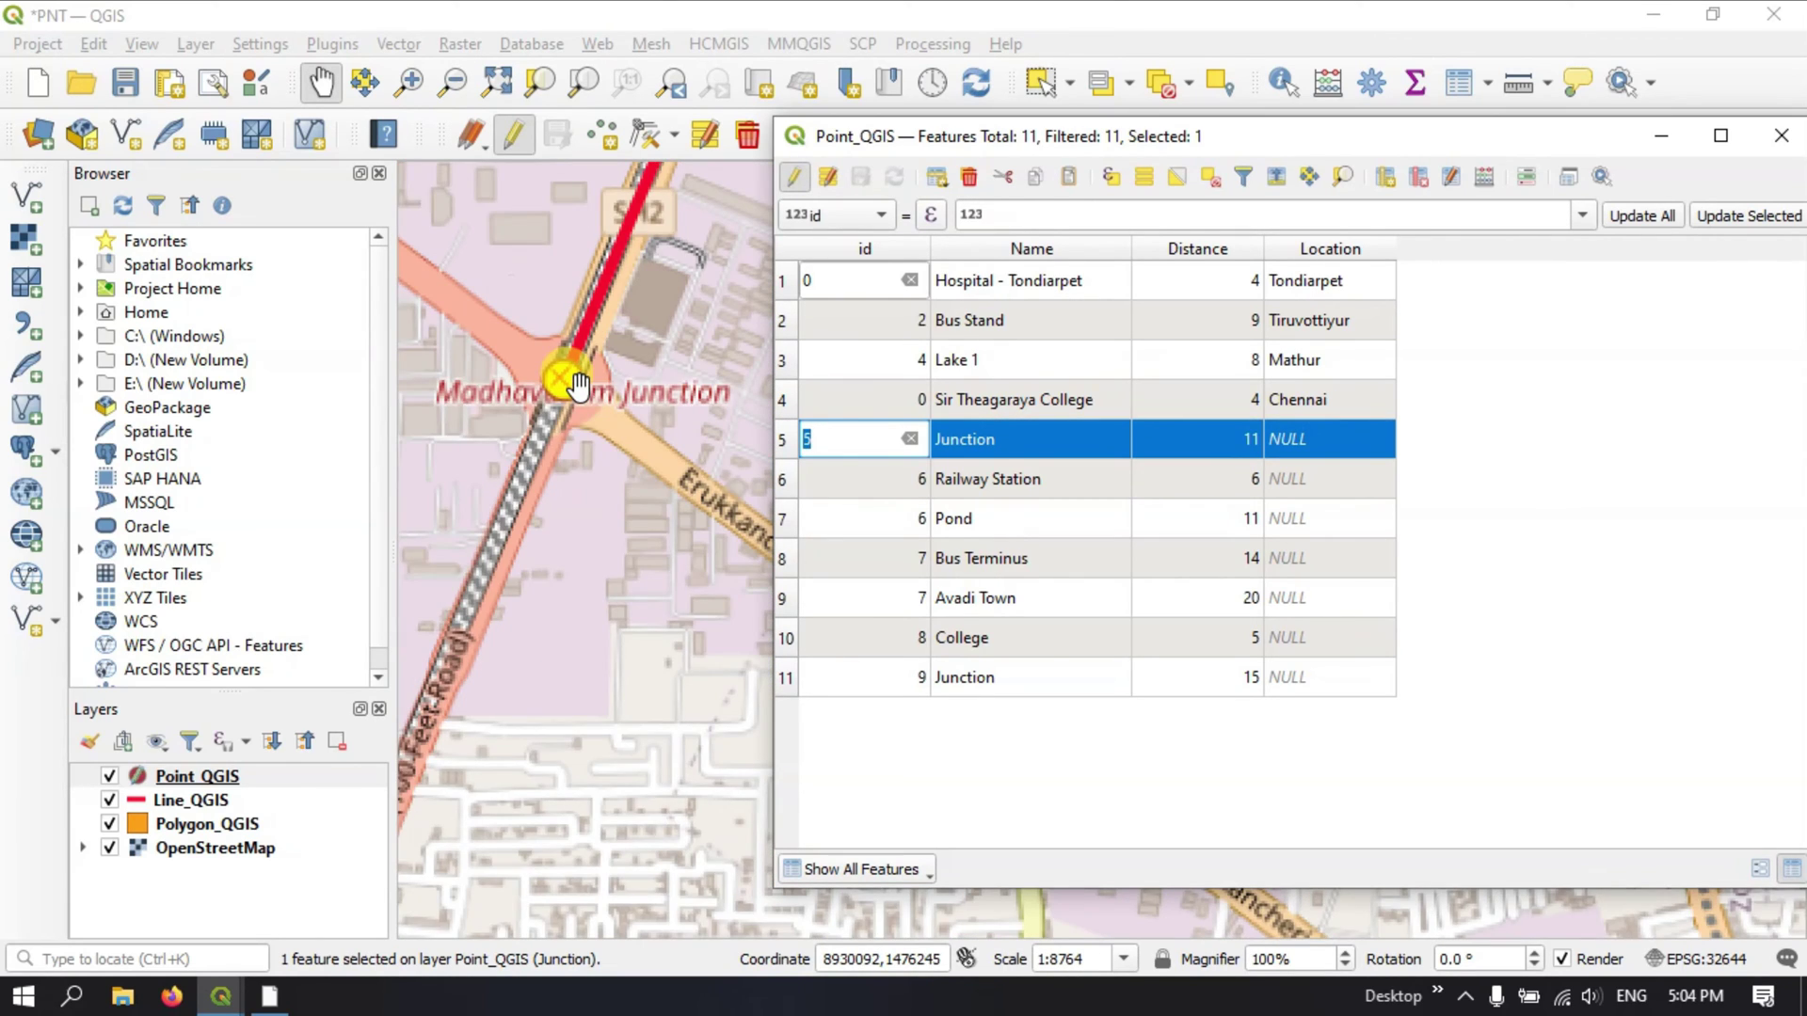
pyautogui.click(1340, 444)
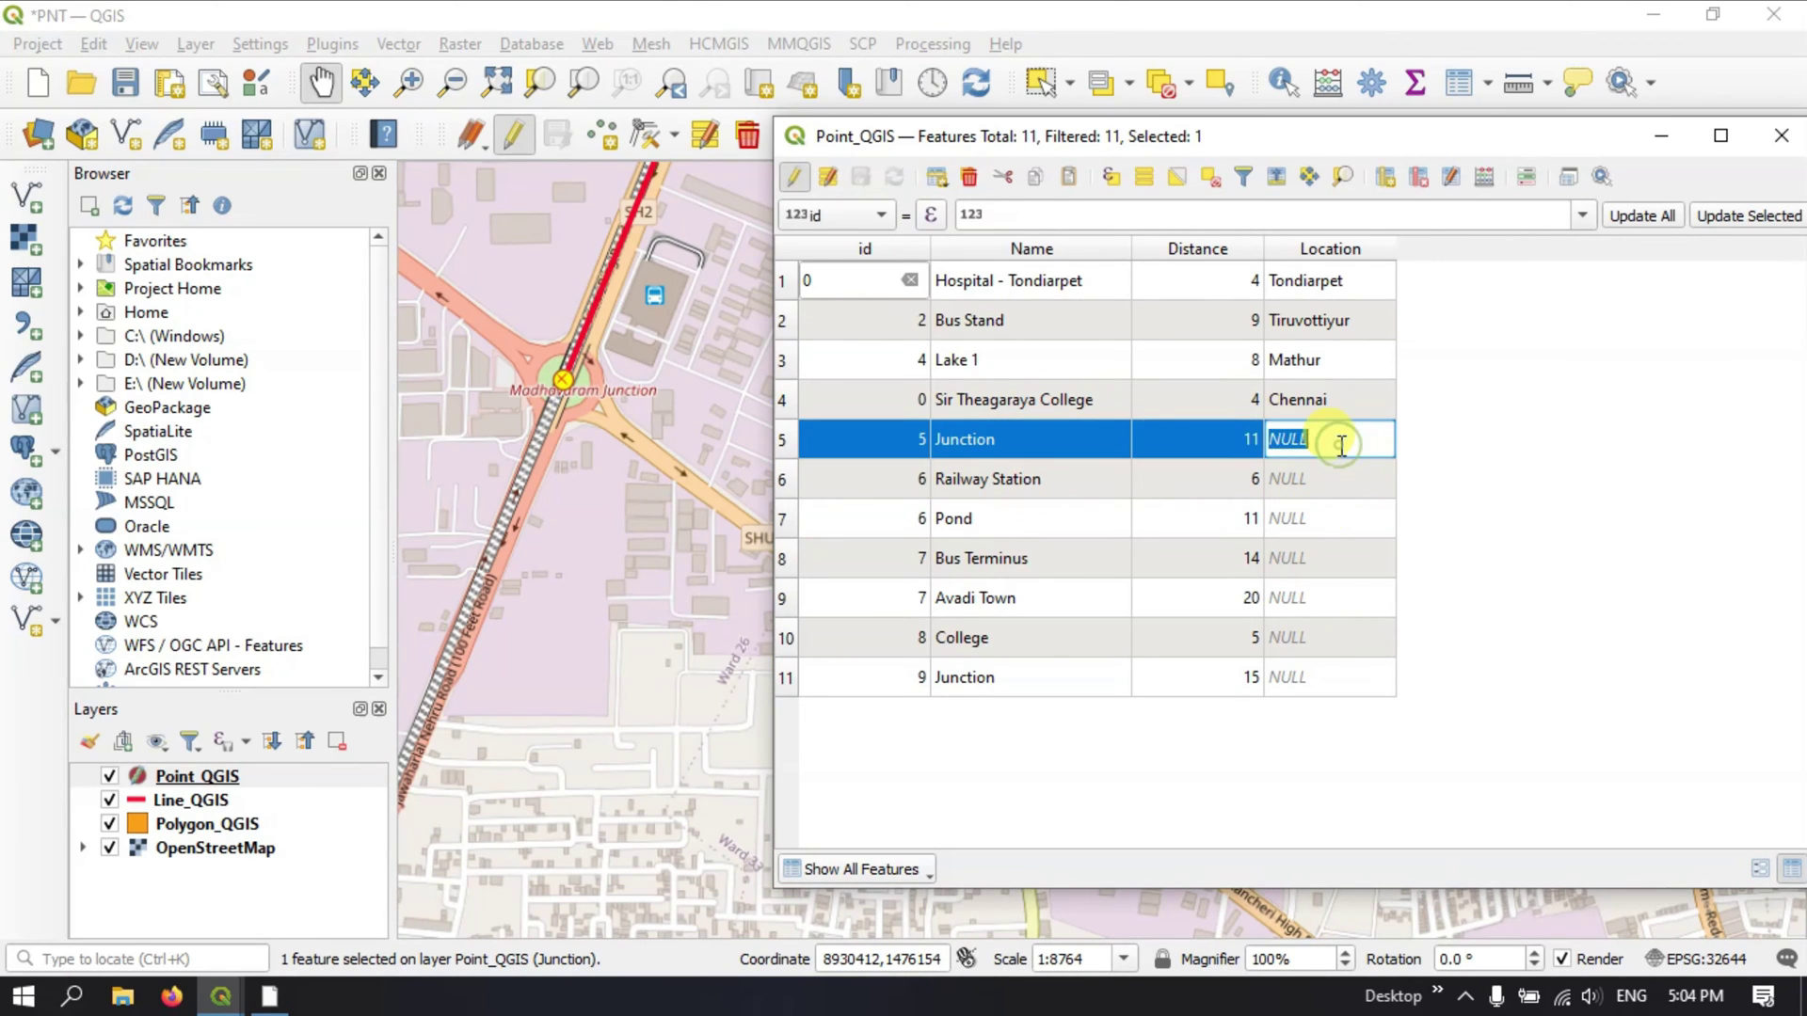
pyautogui.write('Madhavam')
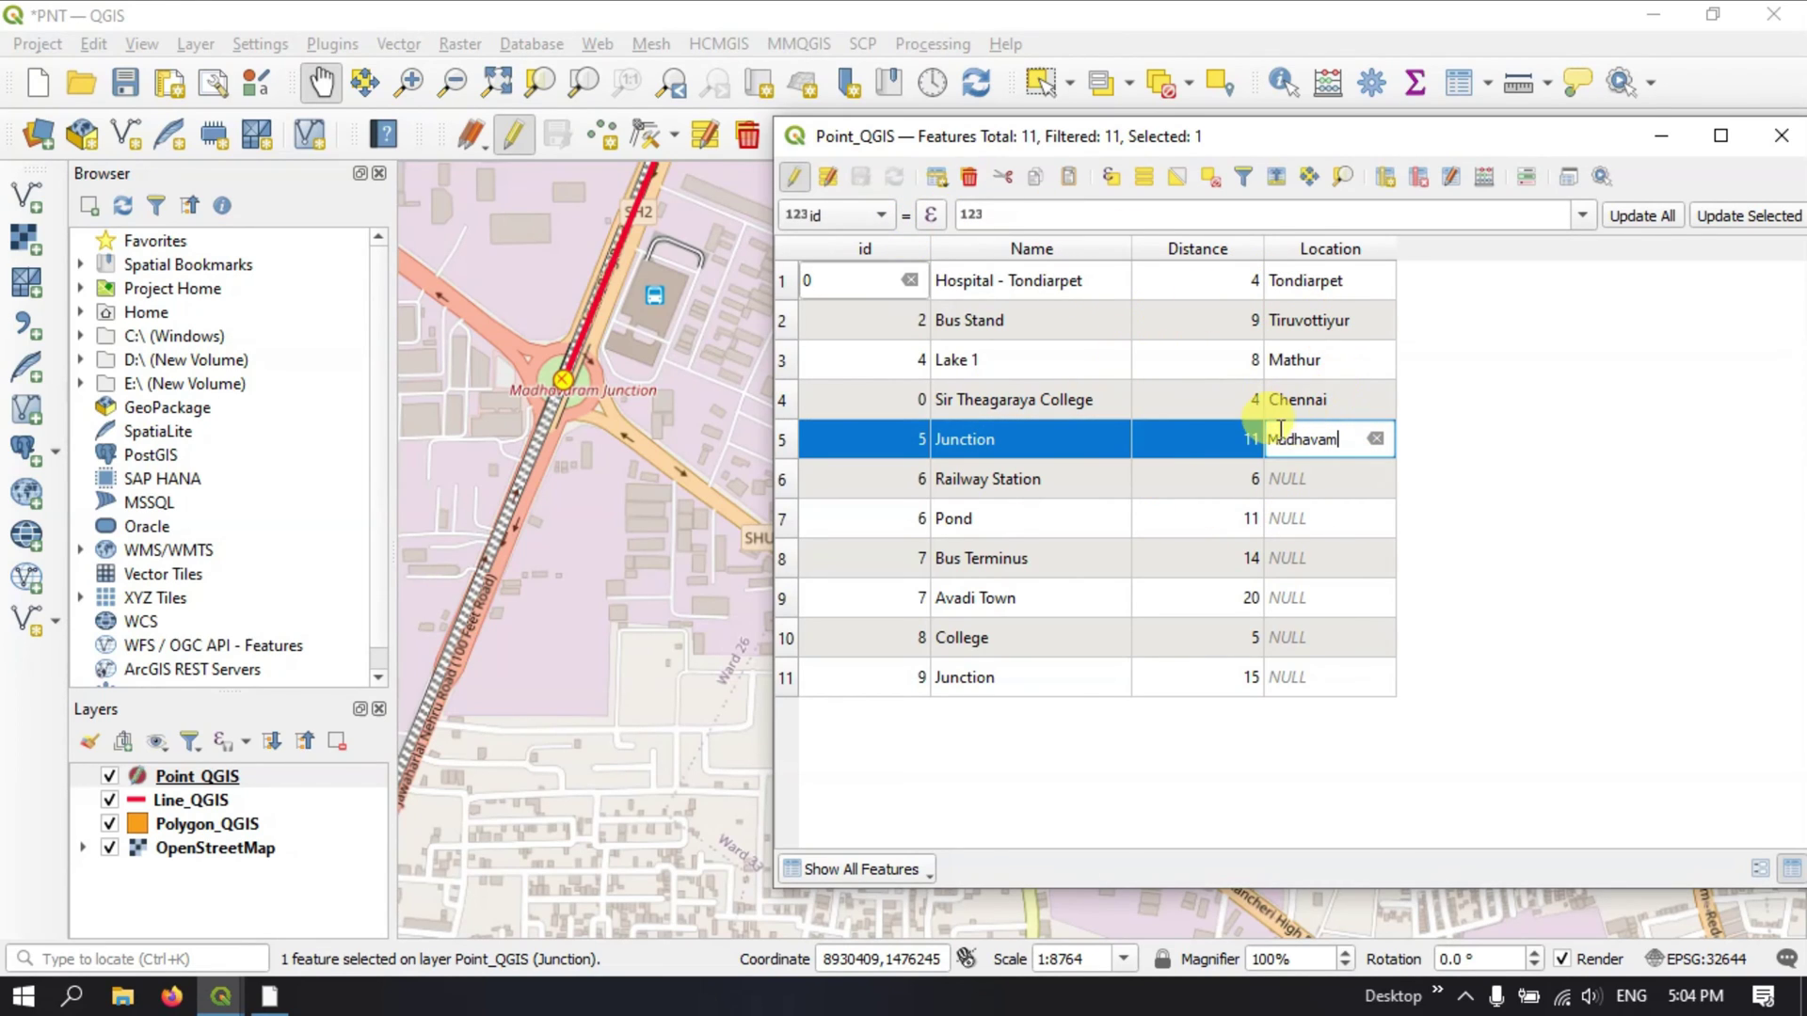
pyautogui.click(1431, 461)
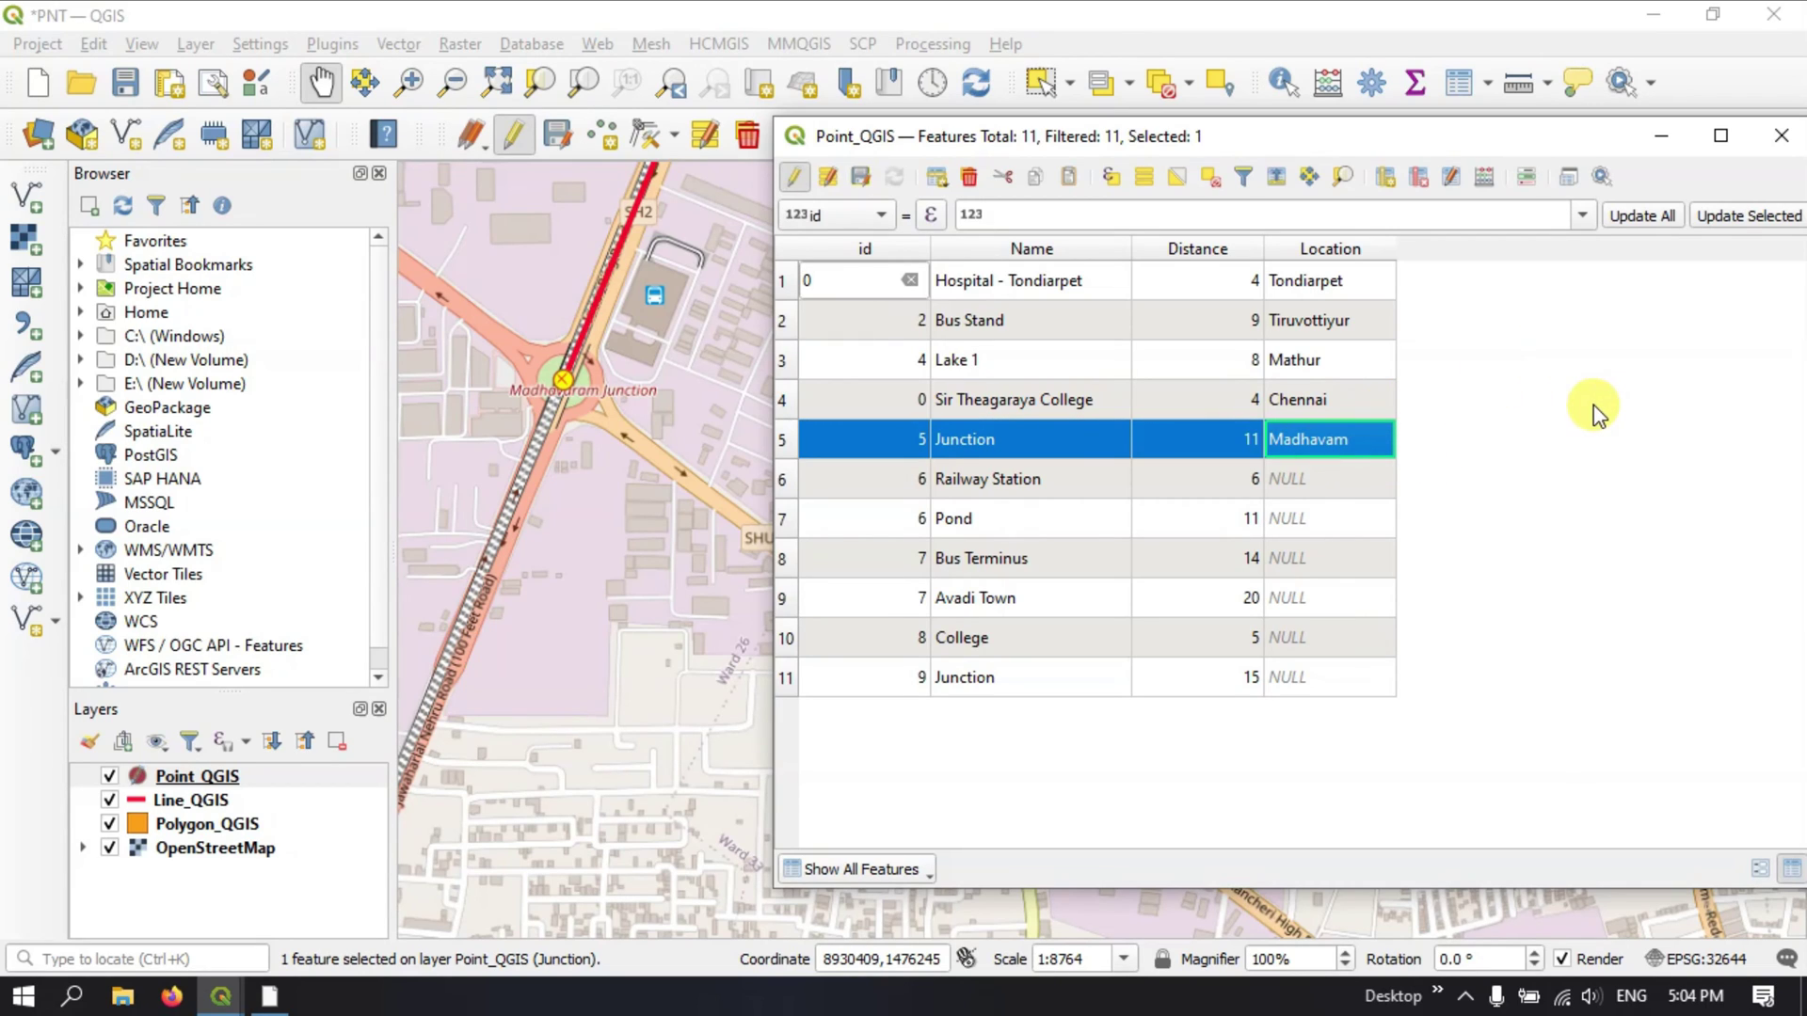
pyautogui.click(860, 178)
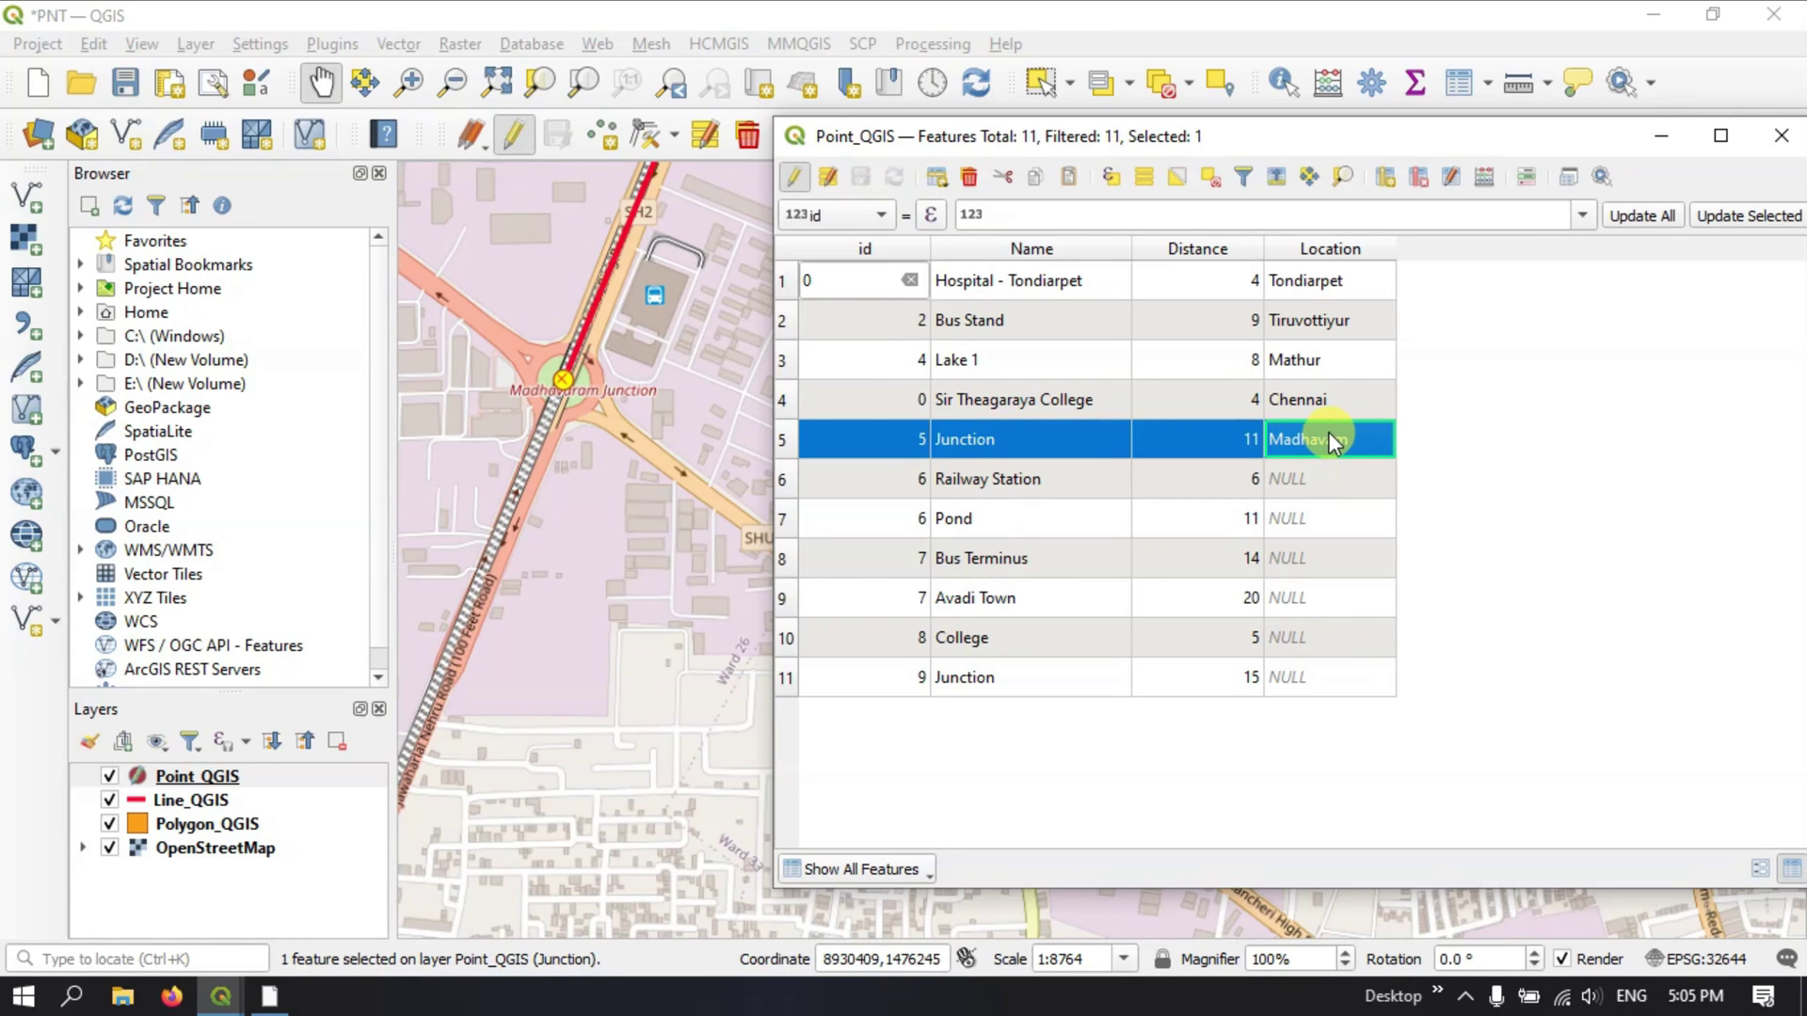
# Select the first seven records, from Hospital - Tondiarpet to Pond, and delete them
pyautogui.click(782, 288)
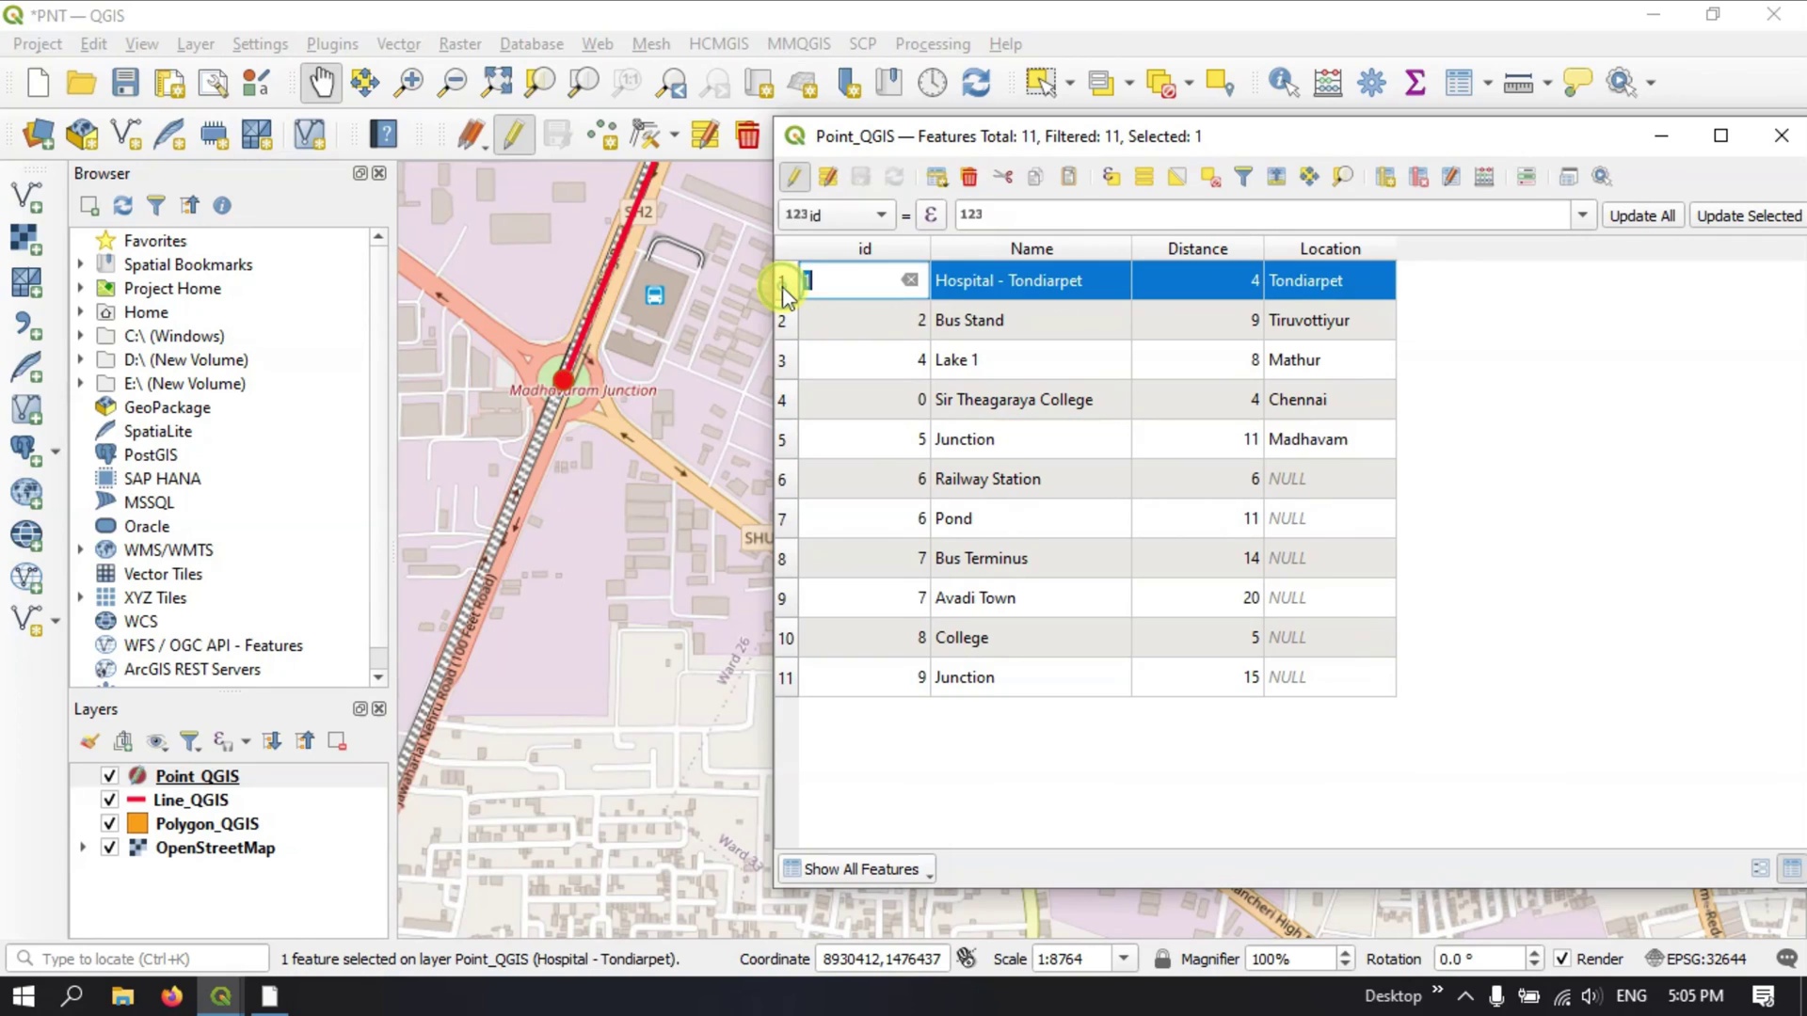
pyautogui.click(807, 321)
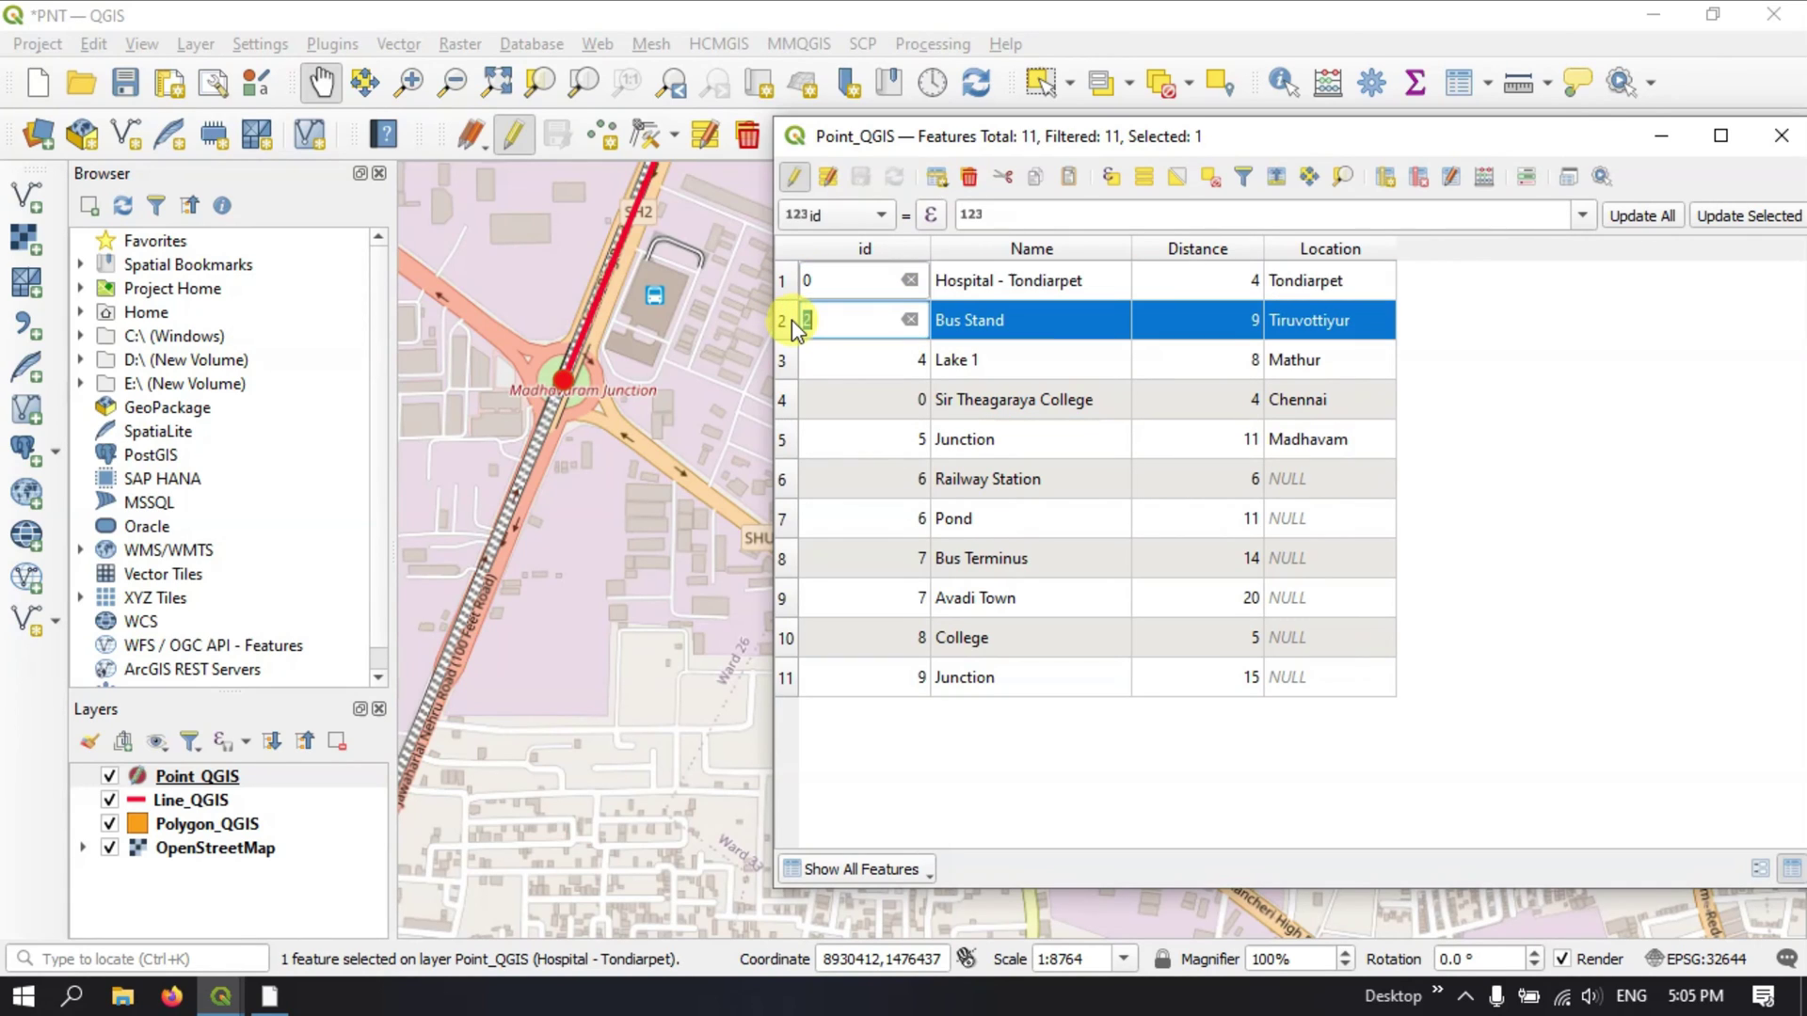
pyautogui.moveTo(793, 283); pyautogui.dragTo(777, 536)
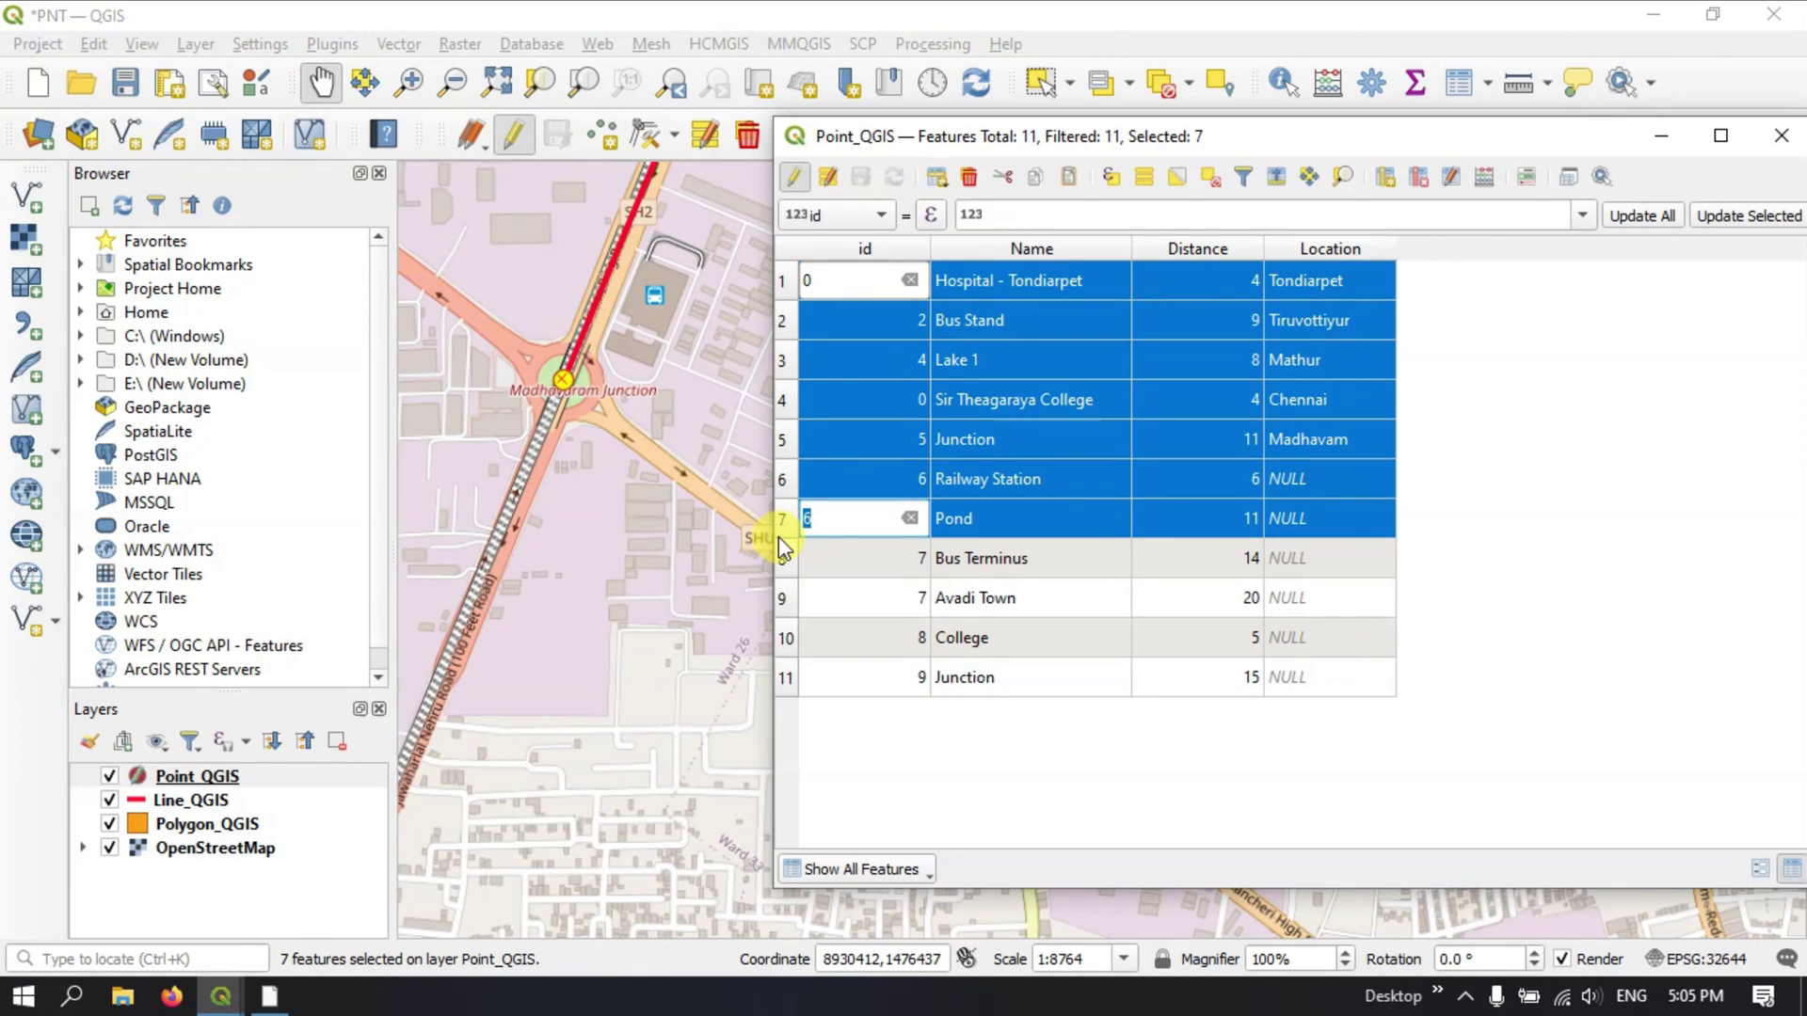
pyautogui.click(971, 177)
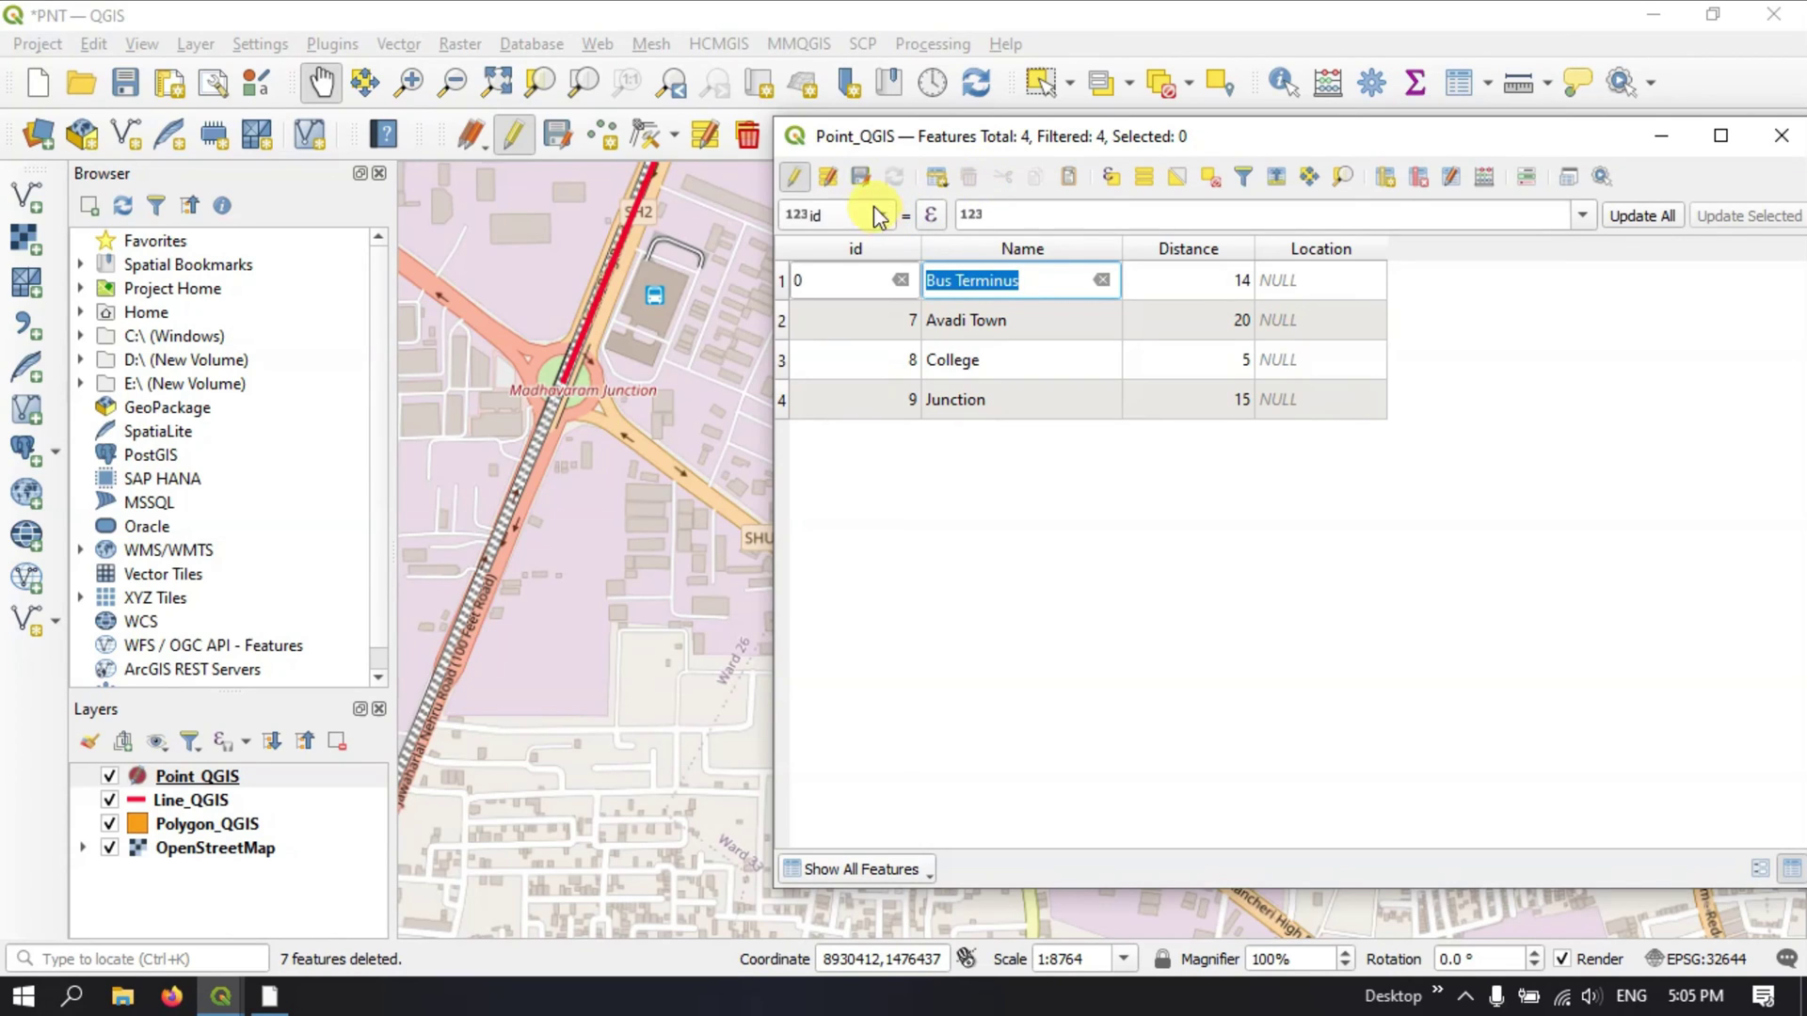
# Stop editing the layer with the unsaved changes discarded, and select the Junction record located in Madhavam
pyautogui.click(794, 177)
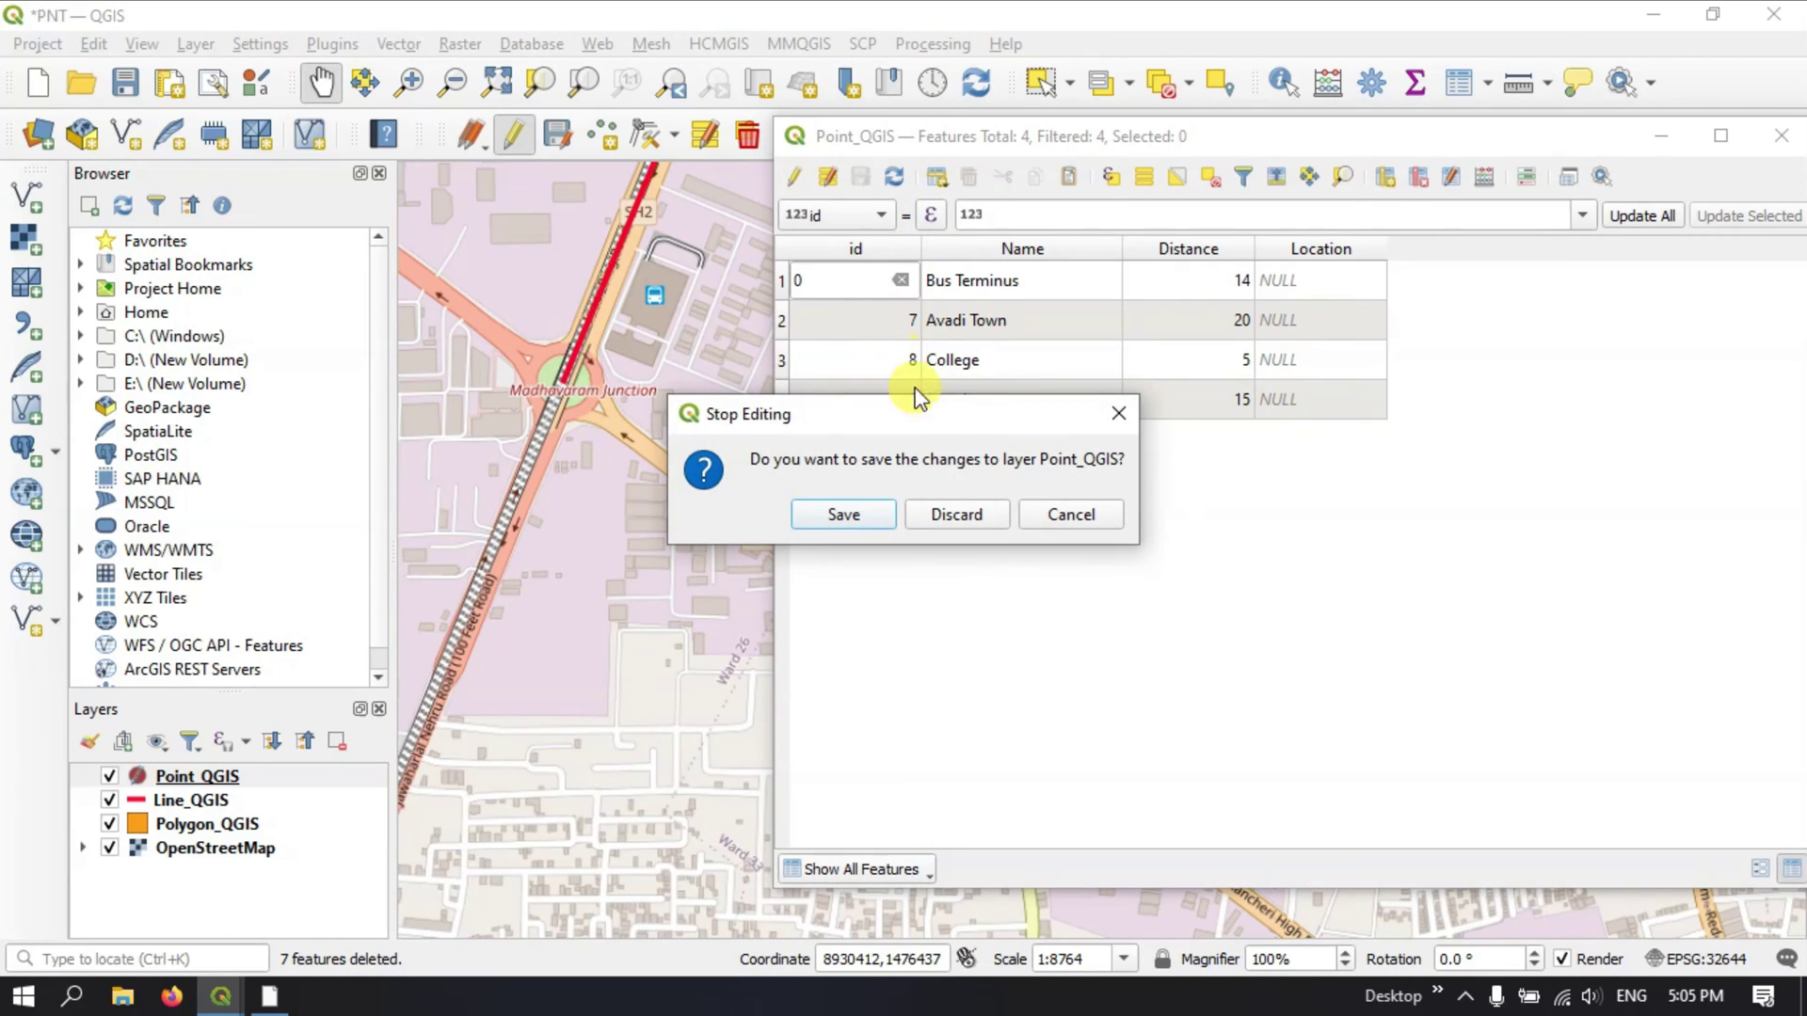
pyautogui.click(955, 515)
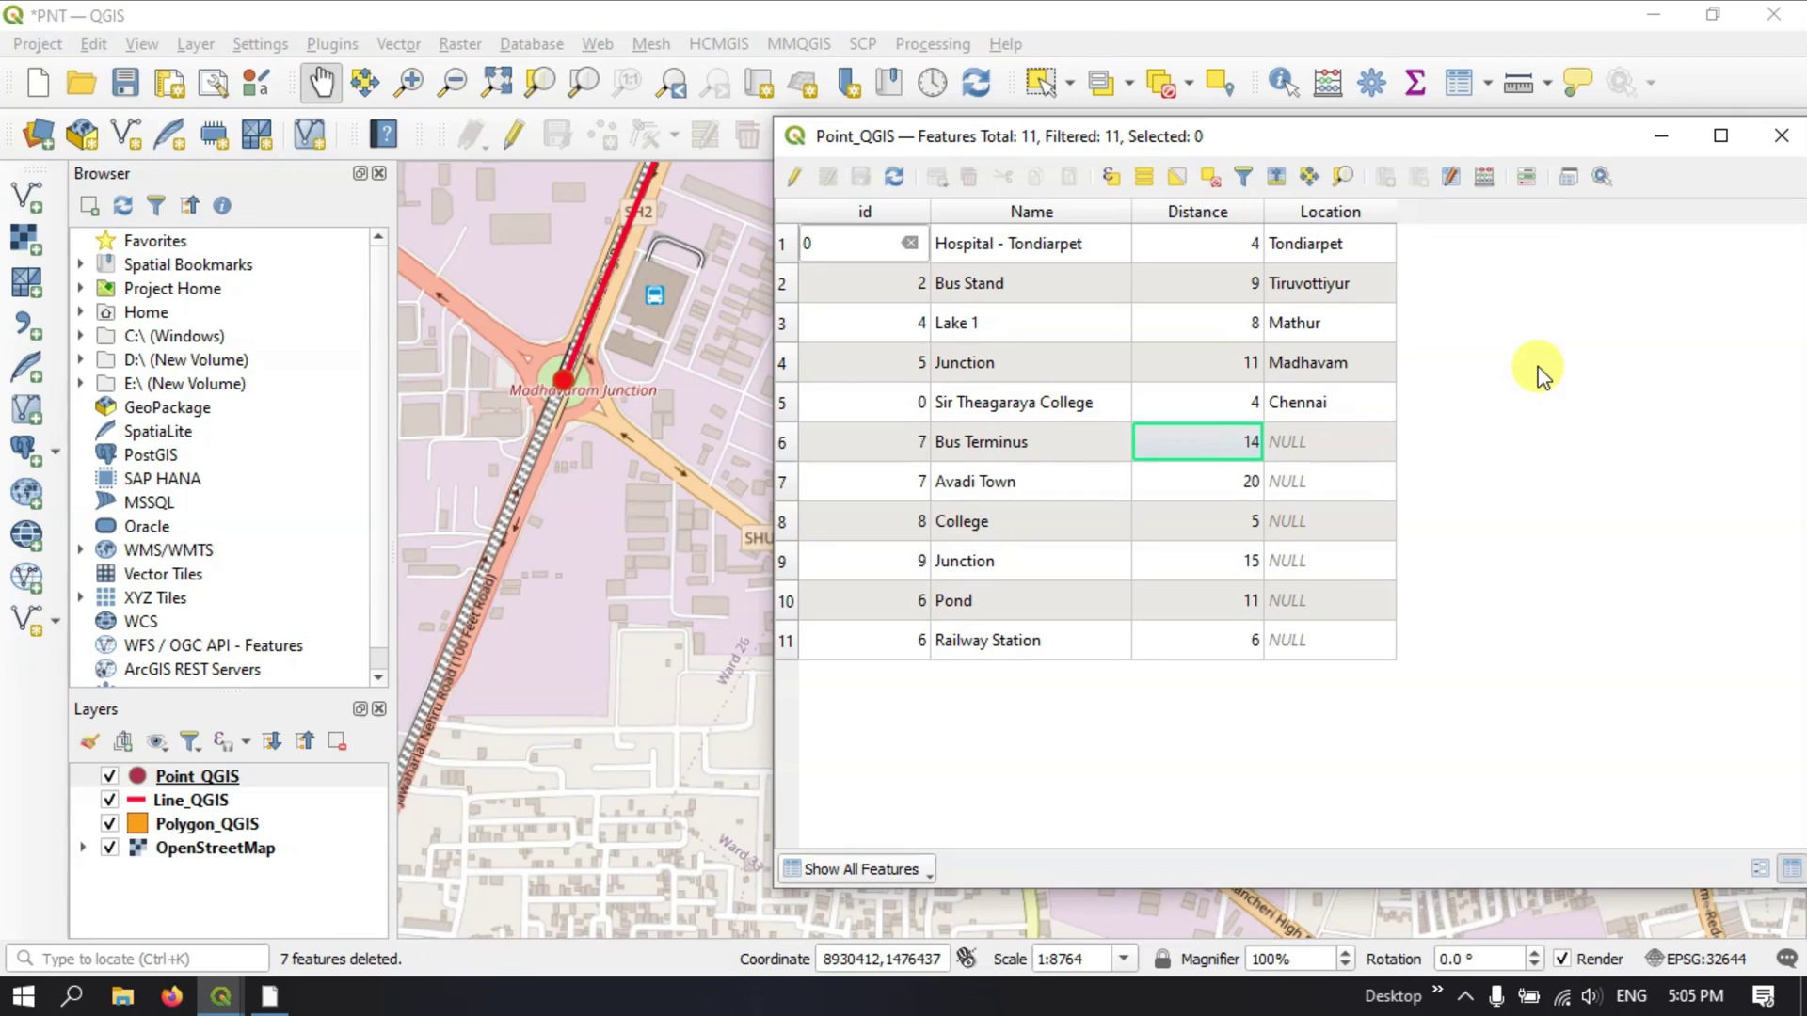
pyautogui.click(781, 362)
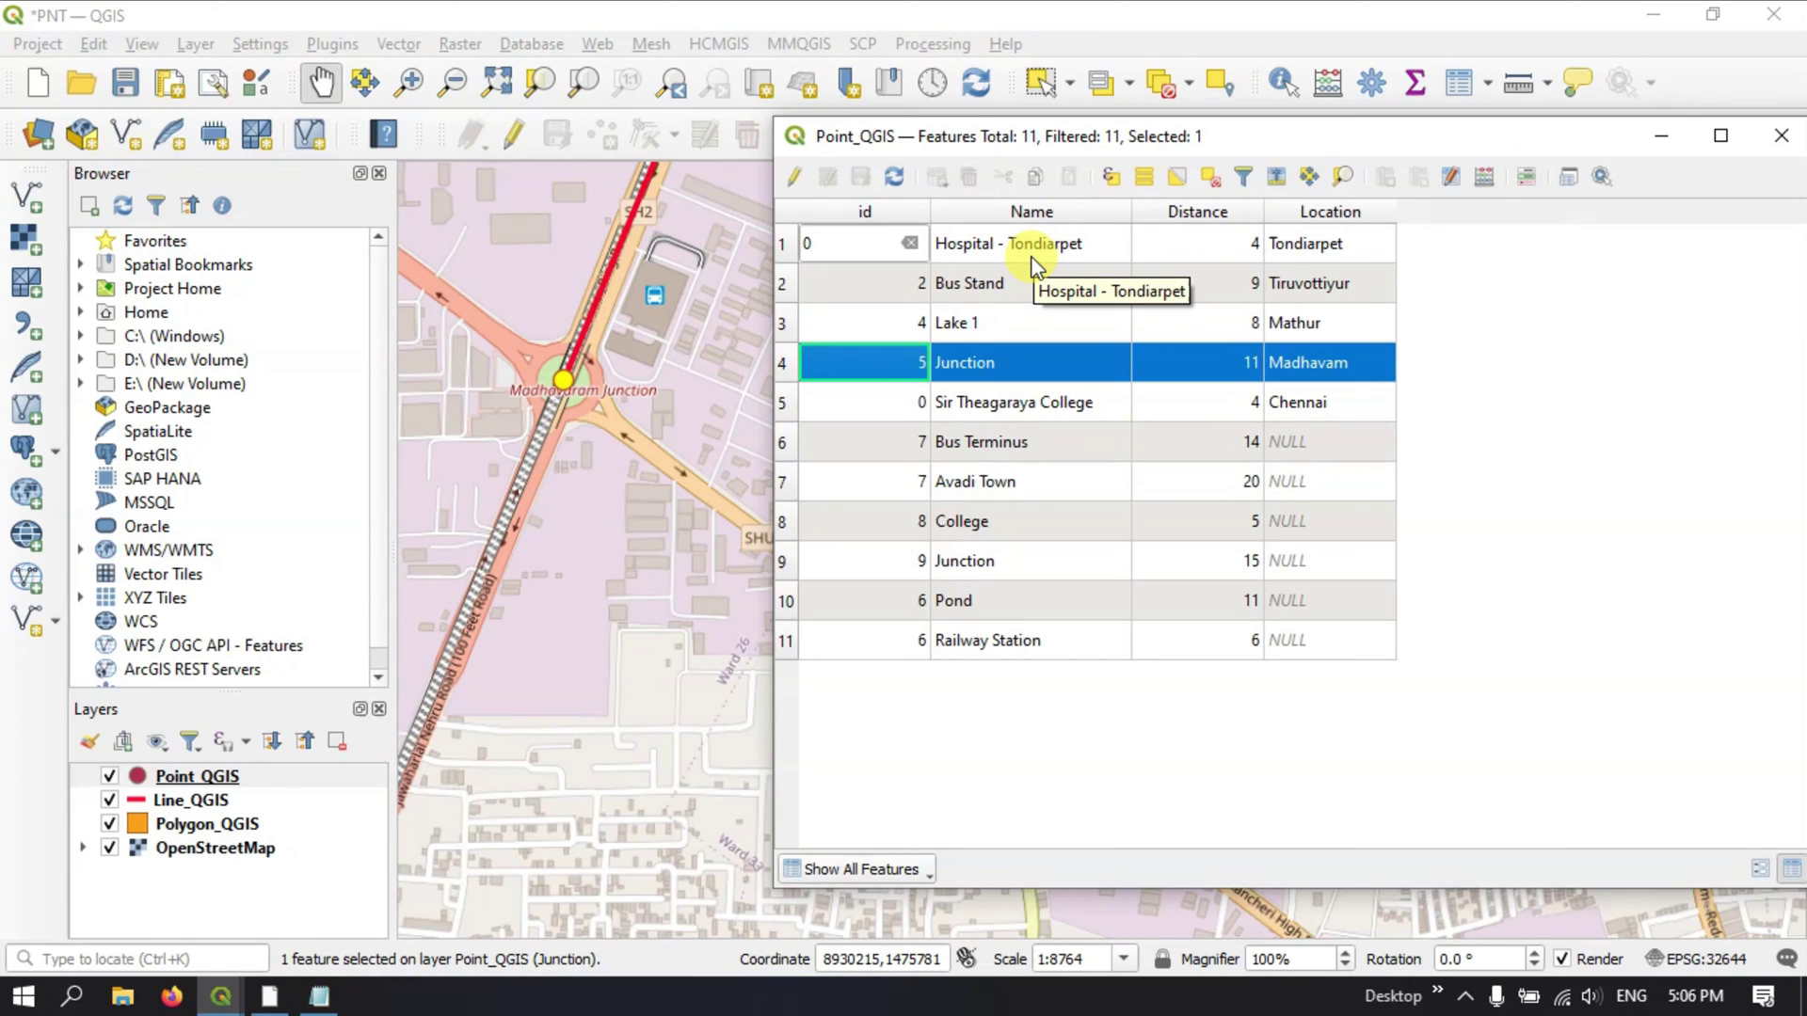
# Turn editing back on for the layer and copy the Bus Stand record in Tiruvottiyur to the clipboard
pyautogui.click(798, 184)
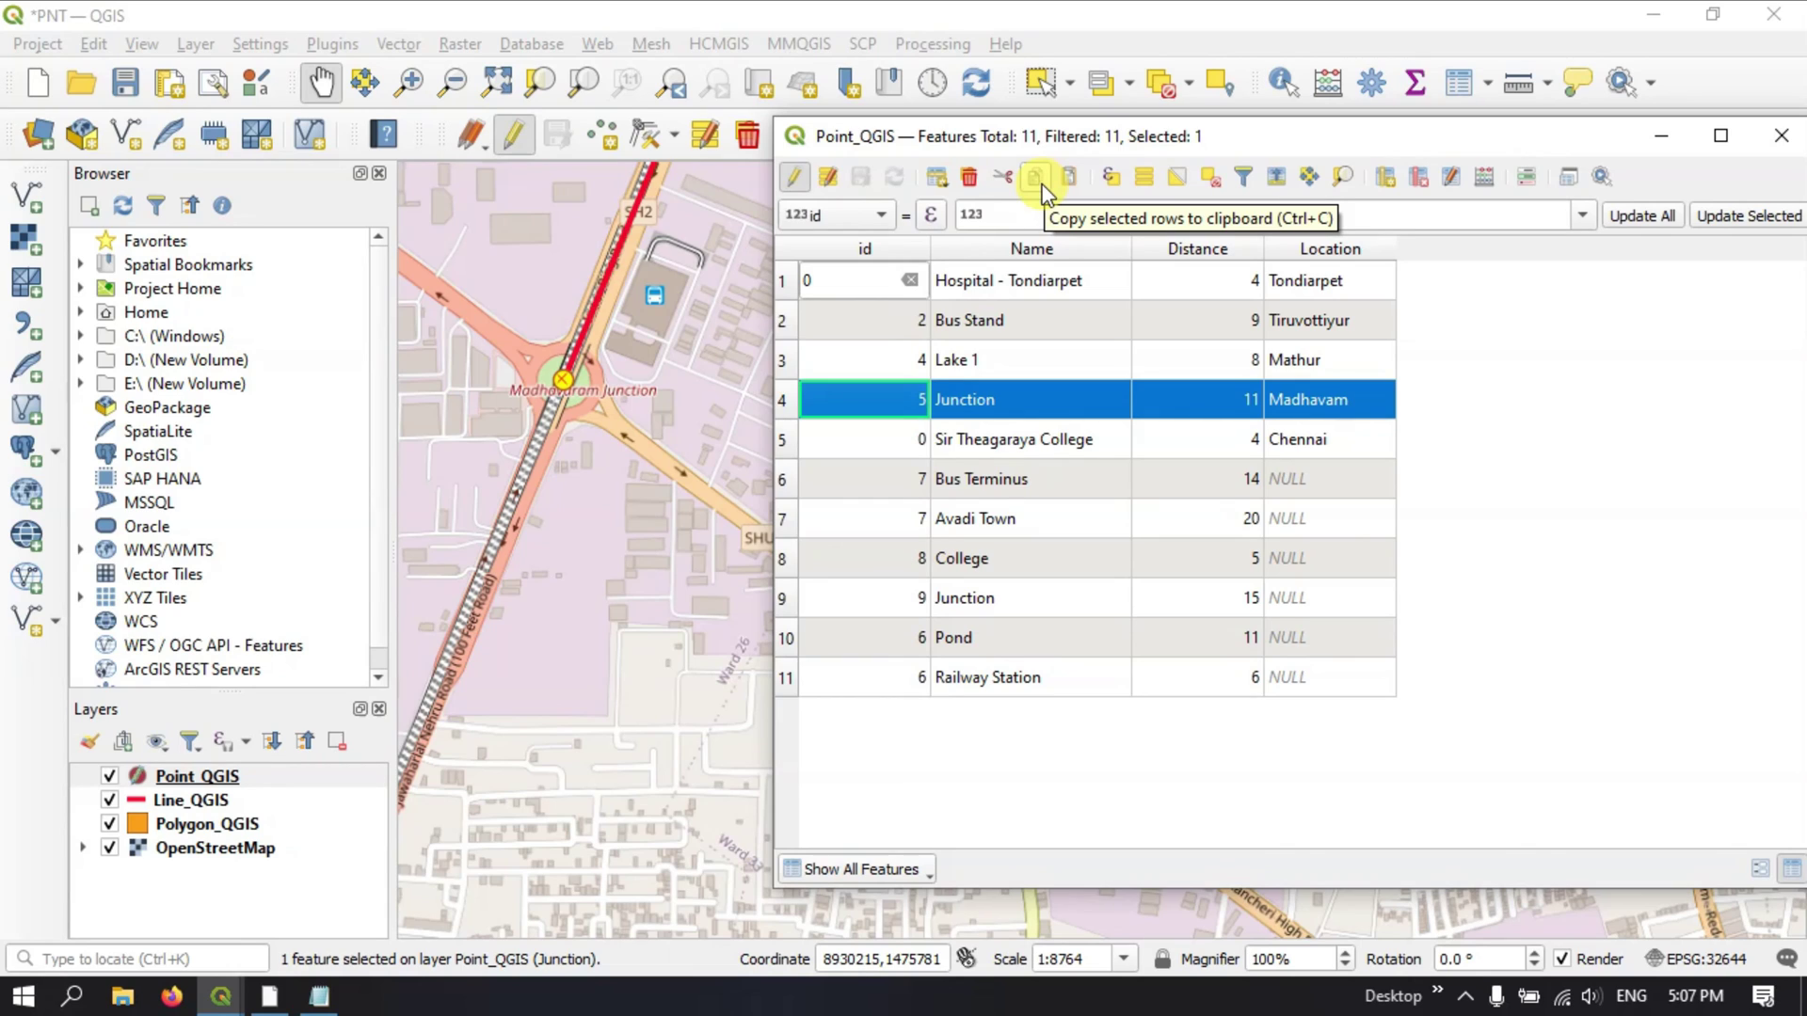
pyautogui.click(1036, 178)
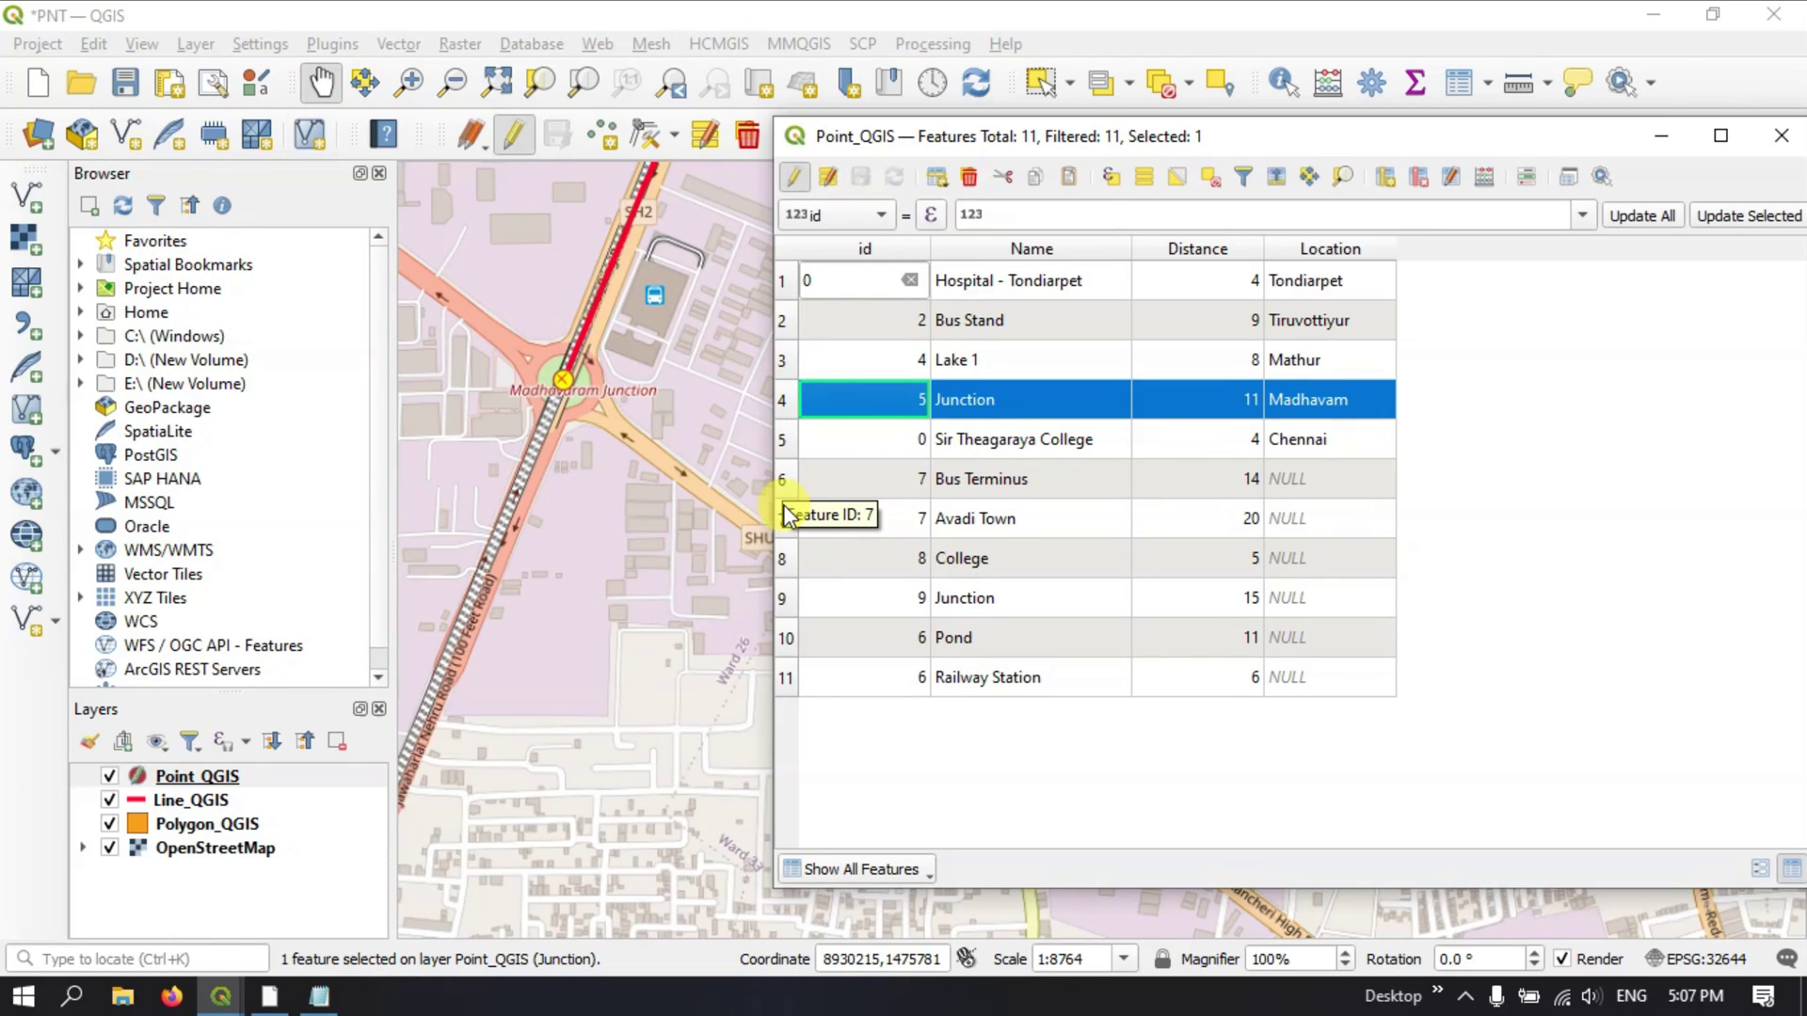
pyautogui.click(781, 322)
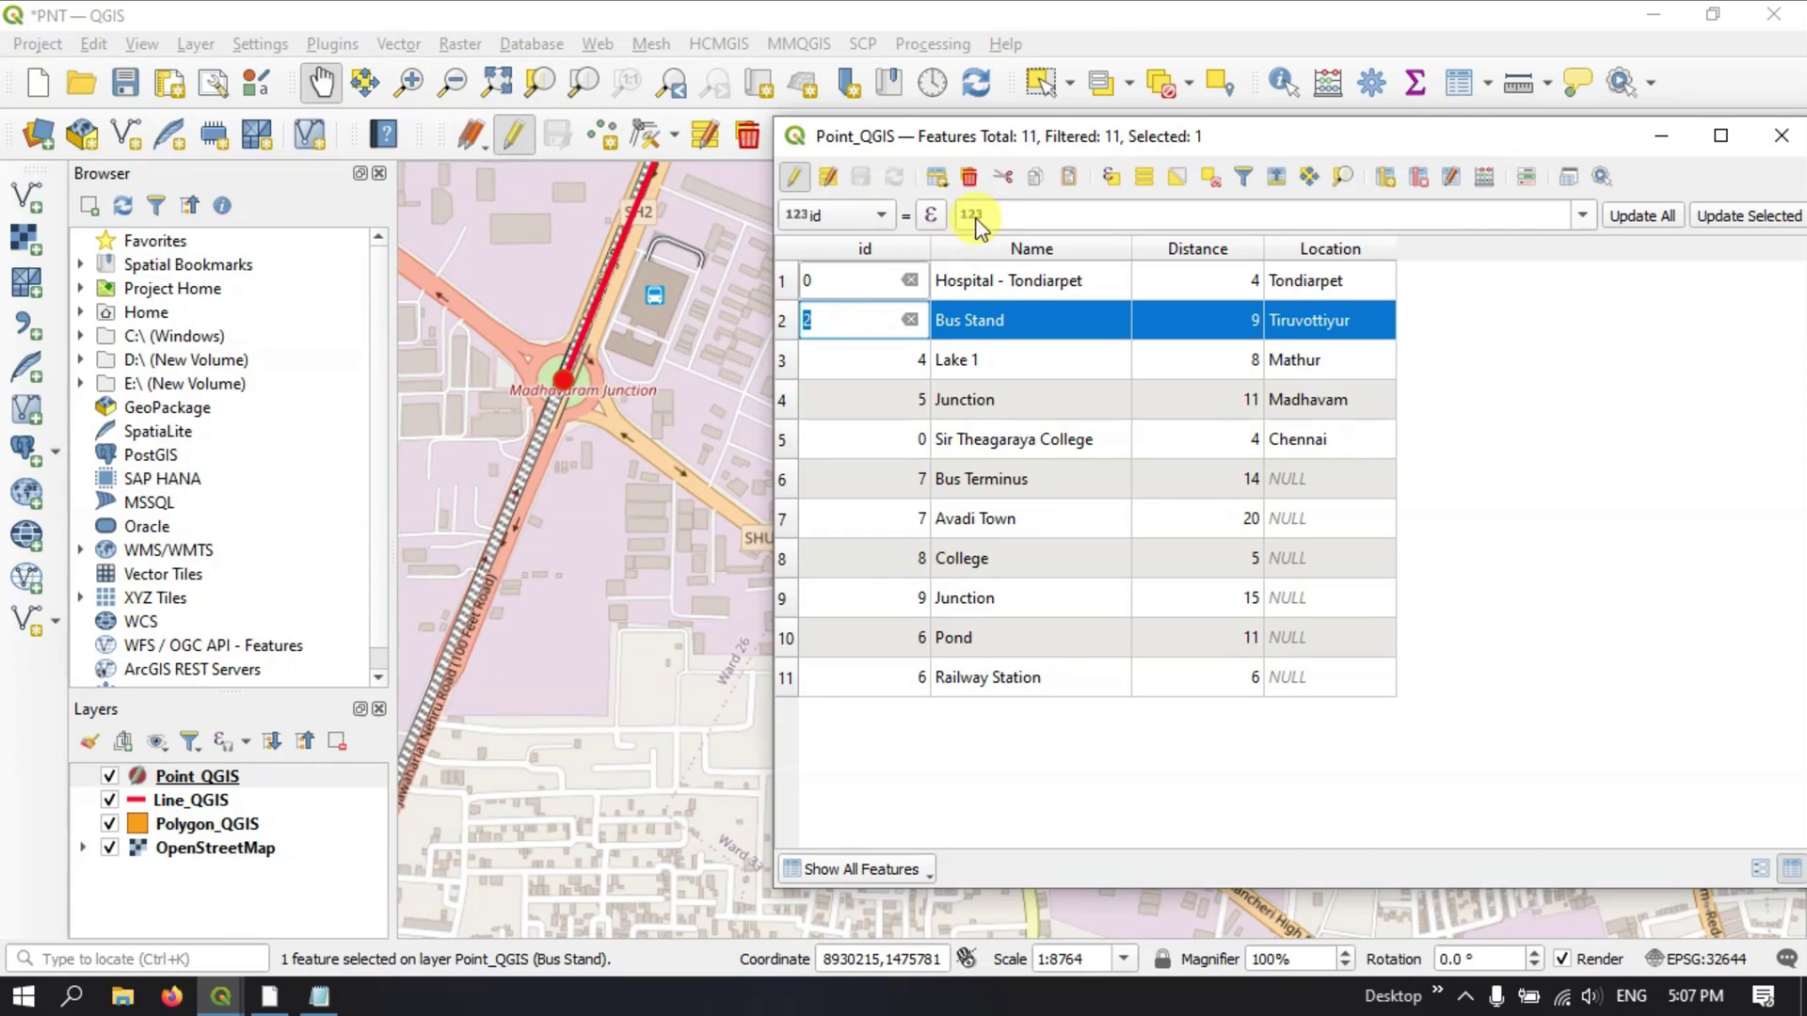
pyautogui.click(1037, 179)
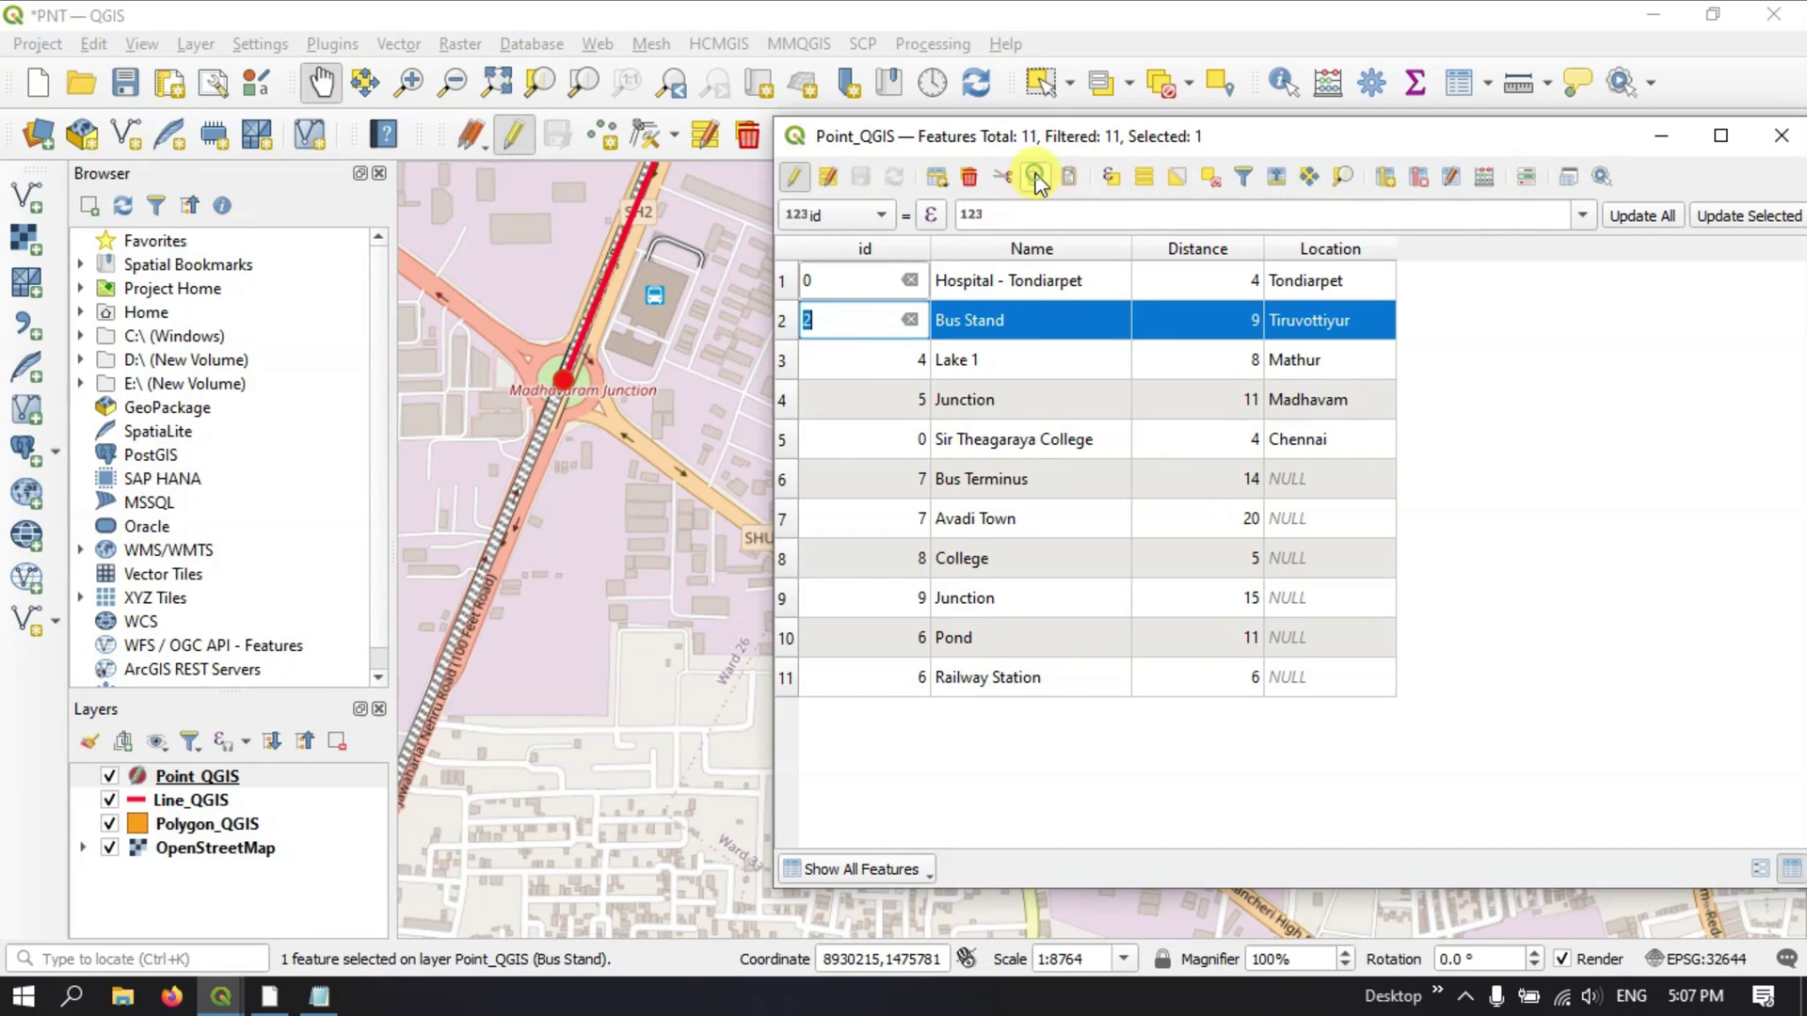
# Switch to Notepad, paste the copied Bus Stand record into the untitled document, and return to the attribute table in QGIS
pyautogui.click(322, 997)
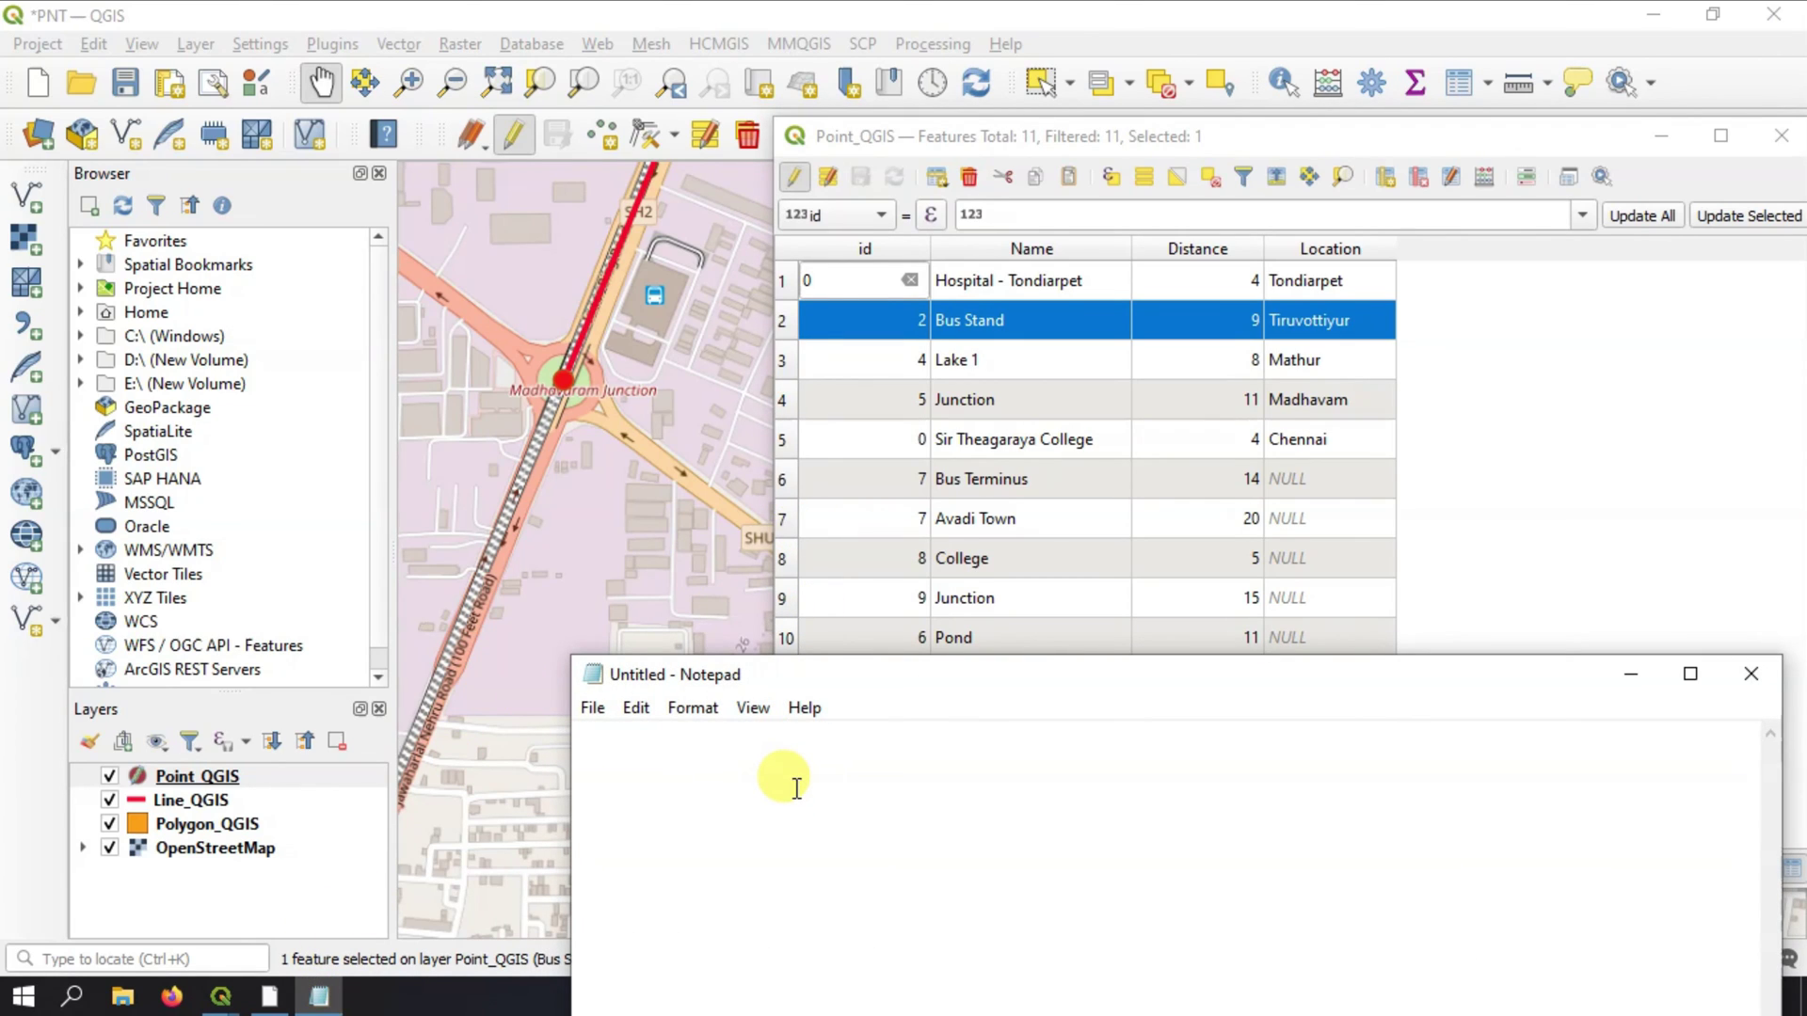
pyautogui.hotkey('ctrl', 'v')
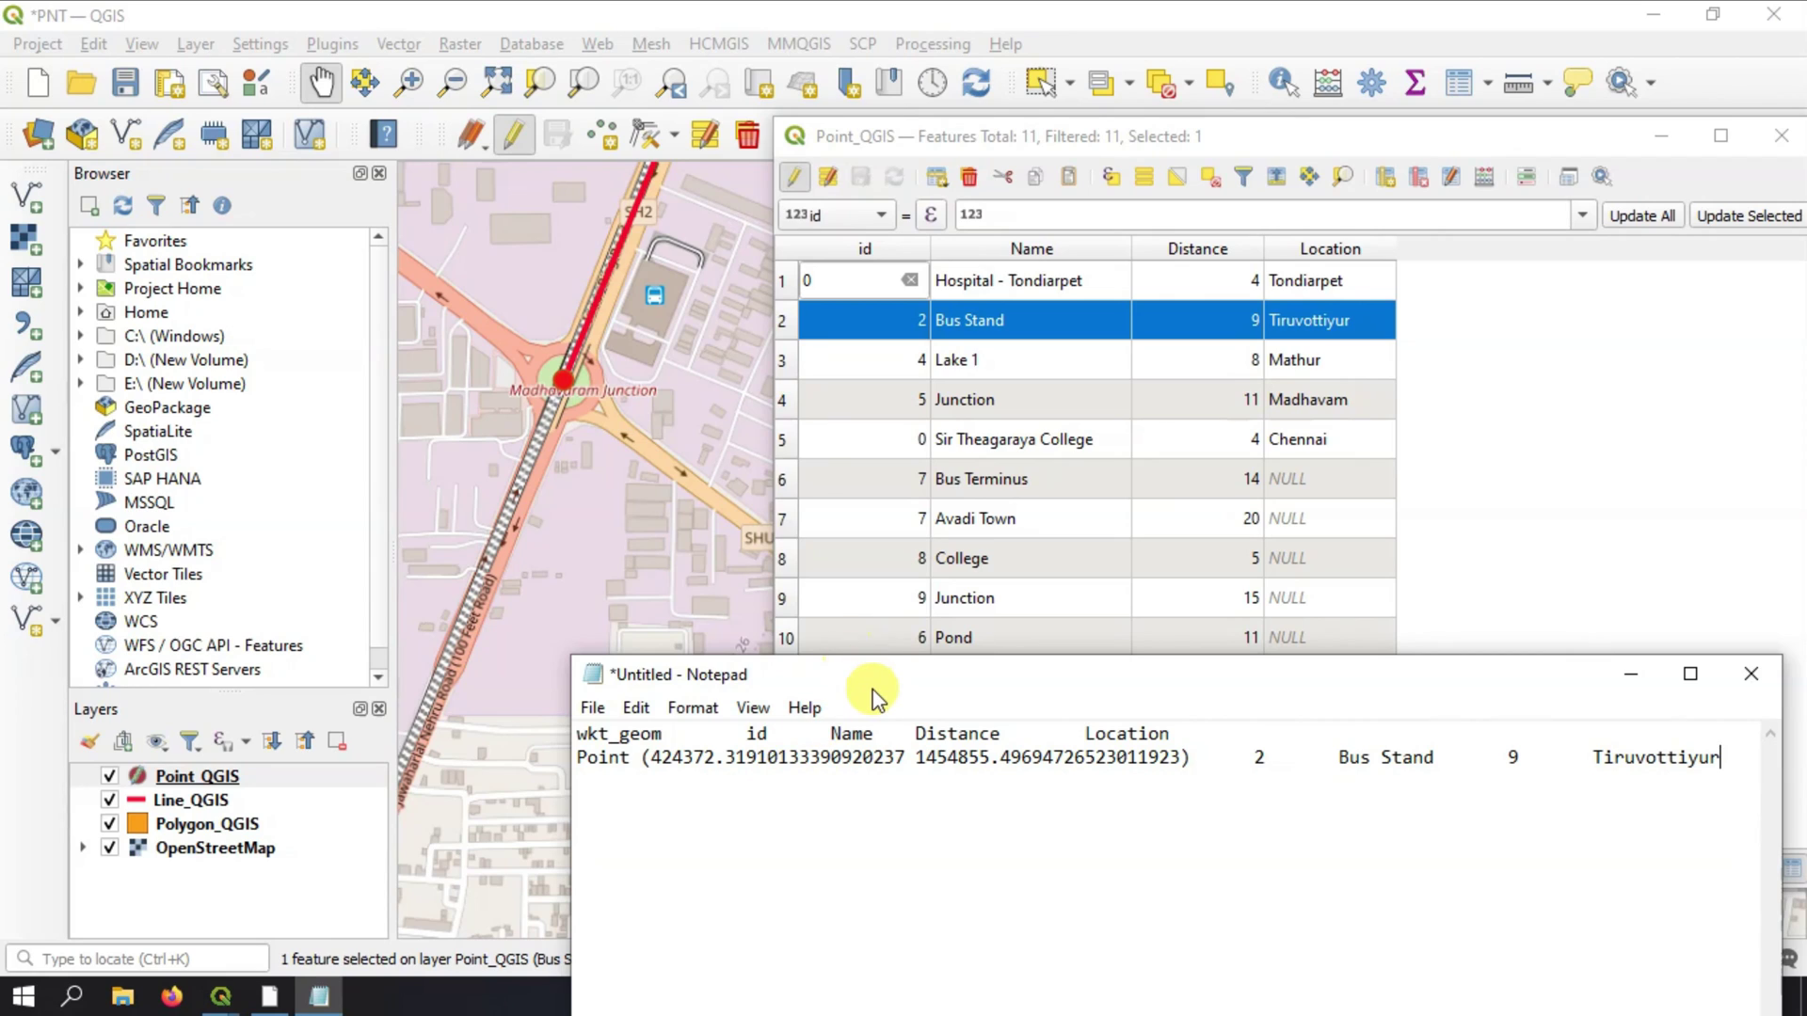
pyautogui.moveTo(876, 696); pyautogui.dragTo(807, 529)
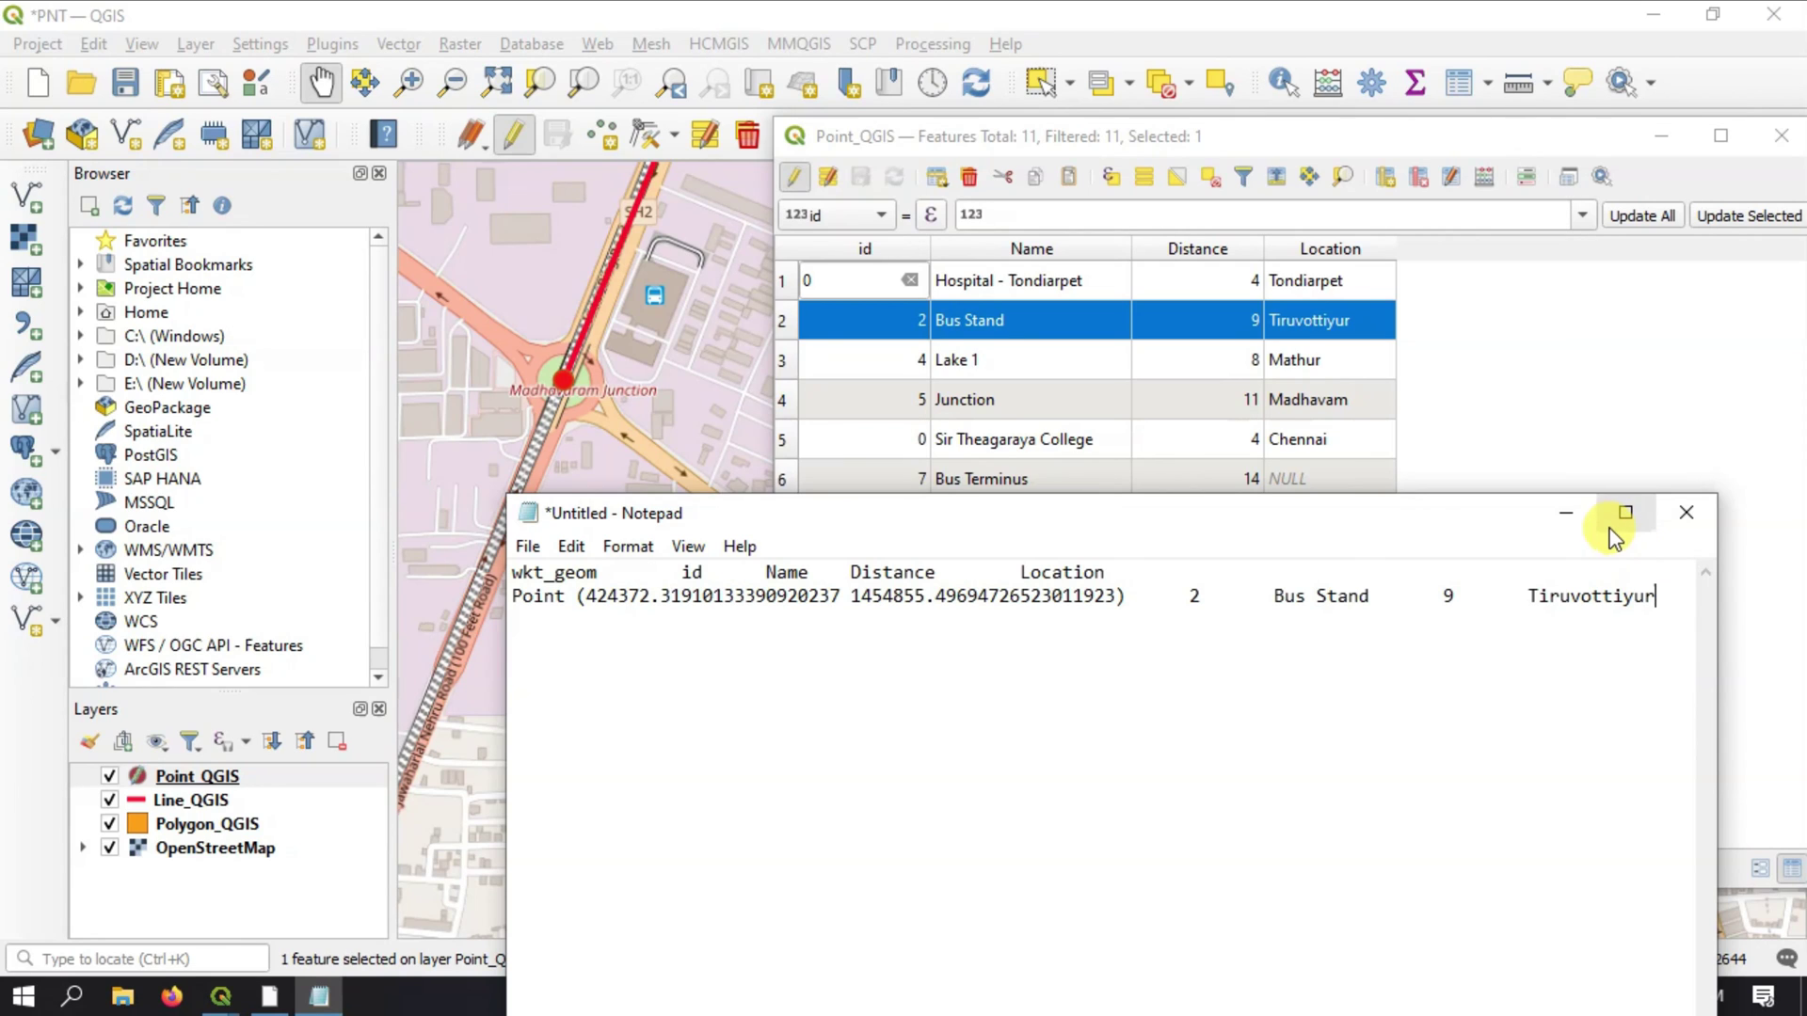
pyautogui.click(1568, 516)
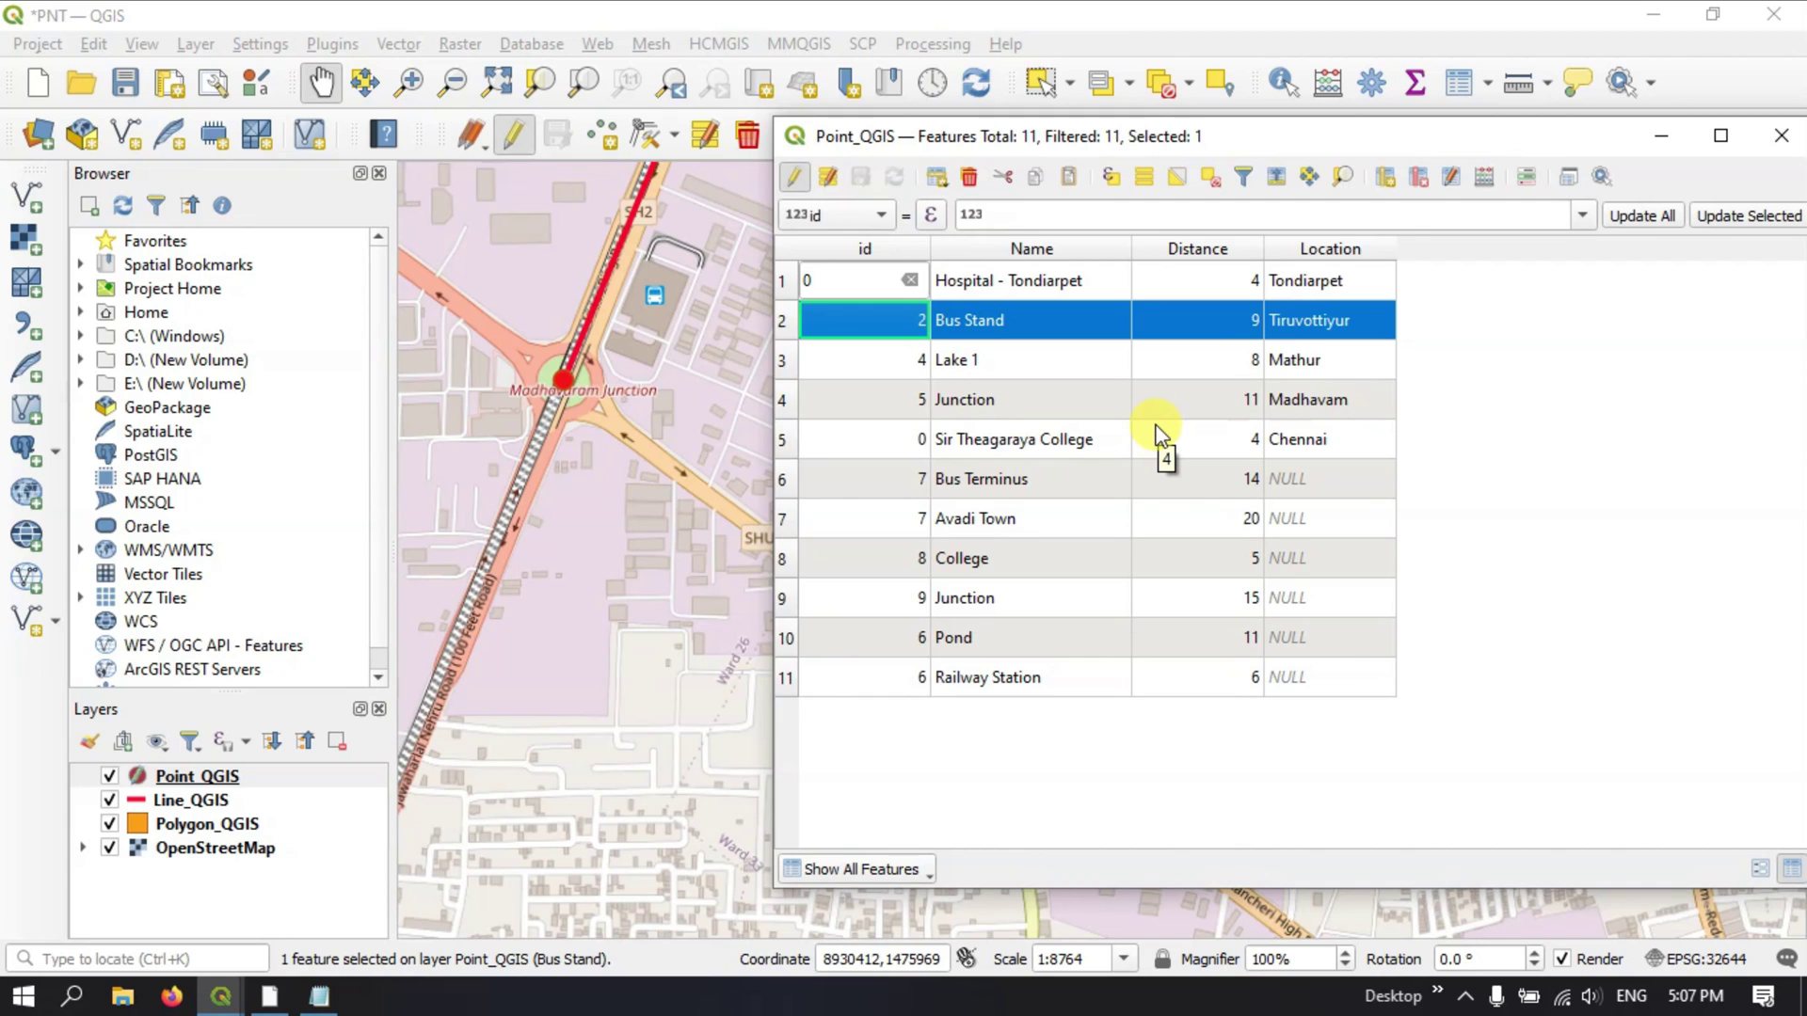
pyautogui.moveTo(1315, 138); pyautogui.dragTo(988, 179)
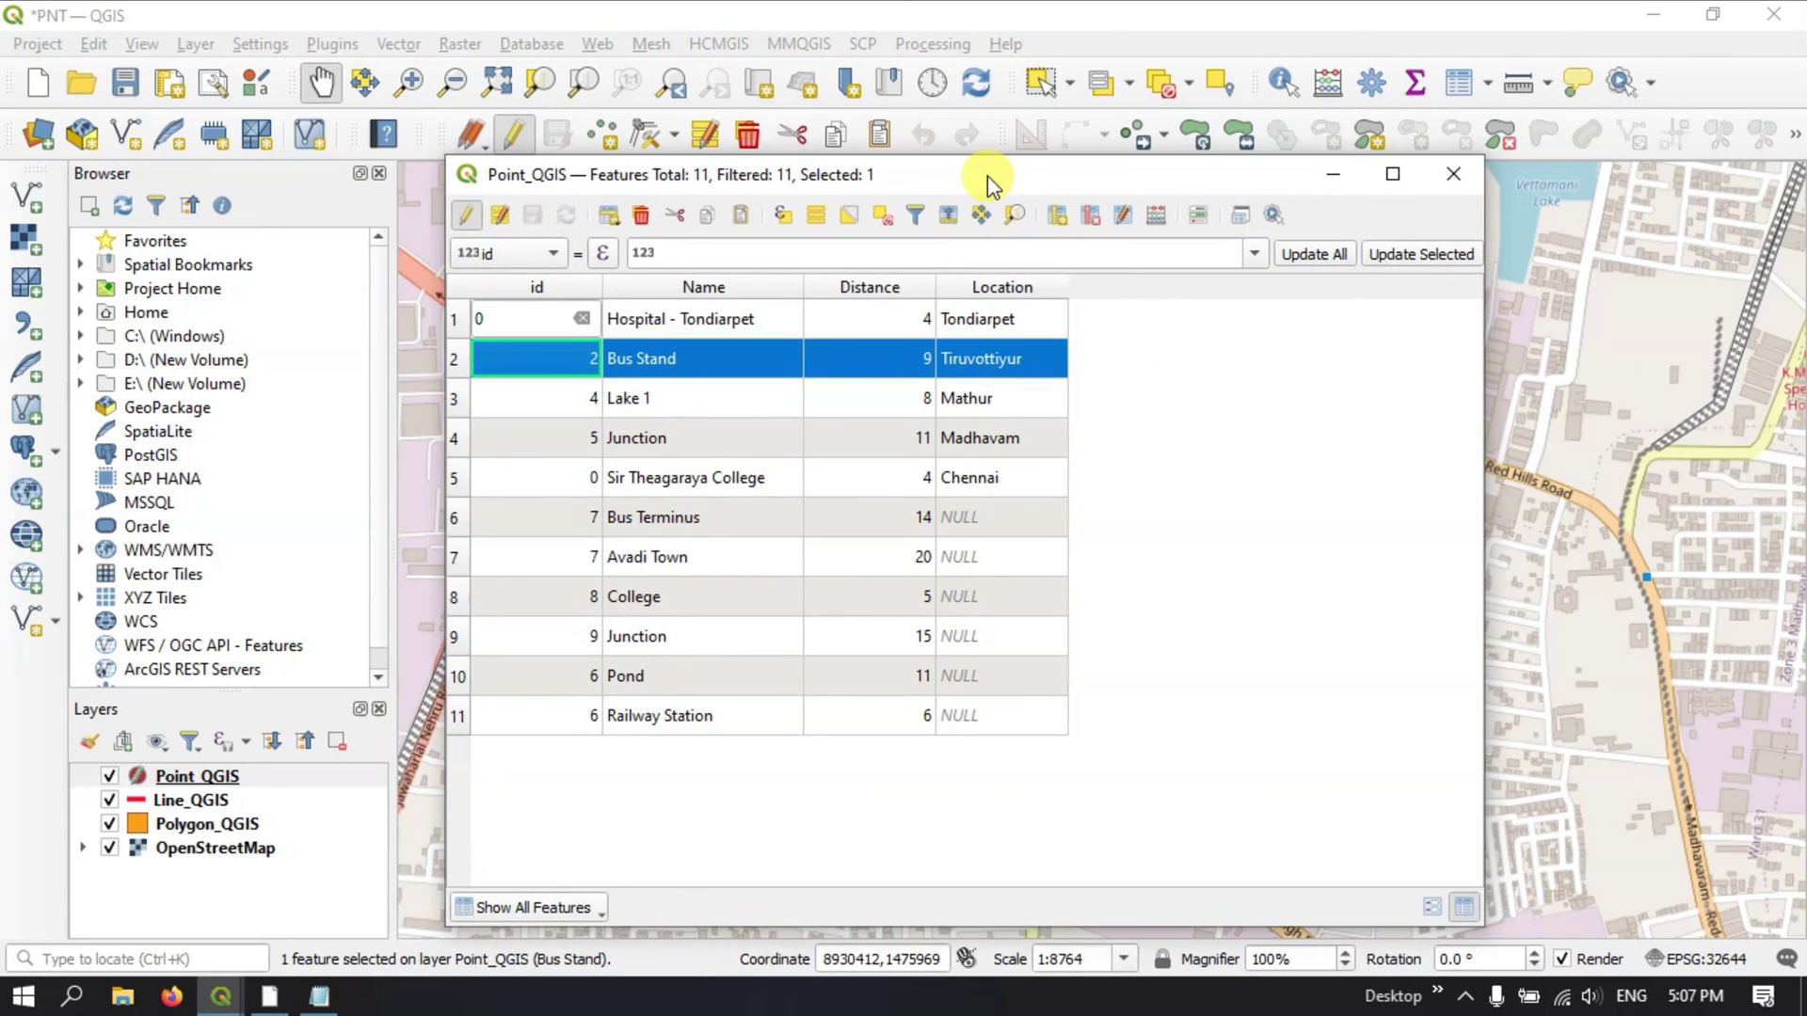